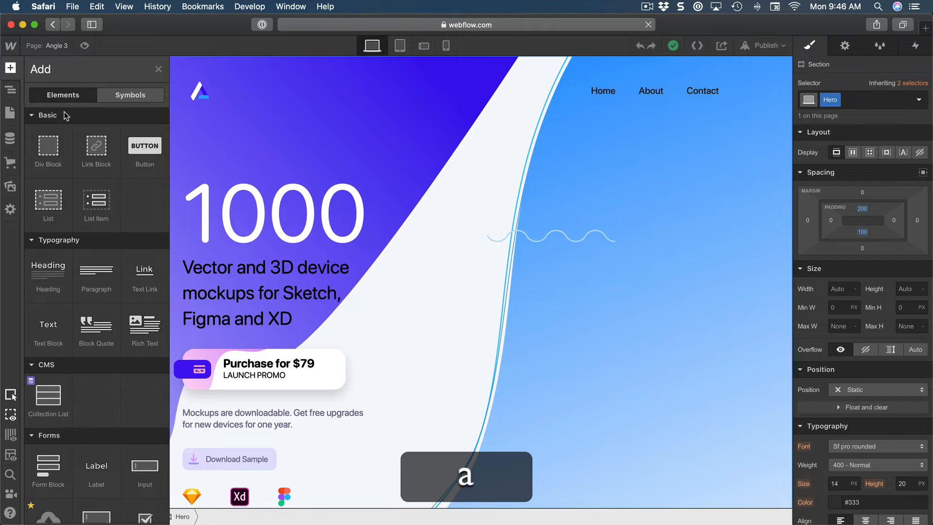
Add a Tabs component to the Hero section and move it between the Container and Div Block 3.
{"action": "scroll", "coordinate": [66, 292], "scroll_direction": "down", "scroll_amount": 10}
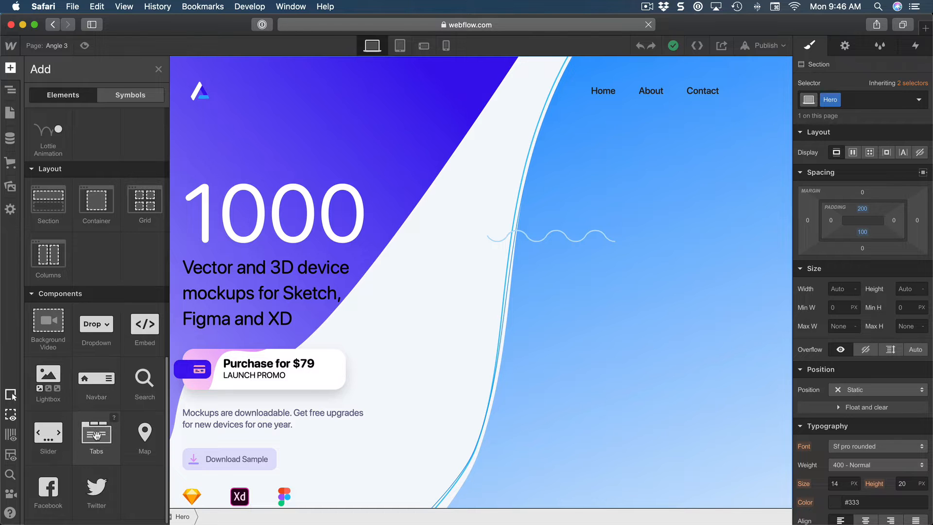
{"action": "left_click", "coordinate": [97, 434]}
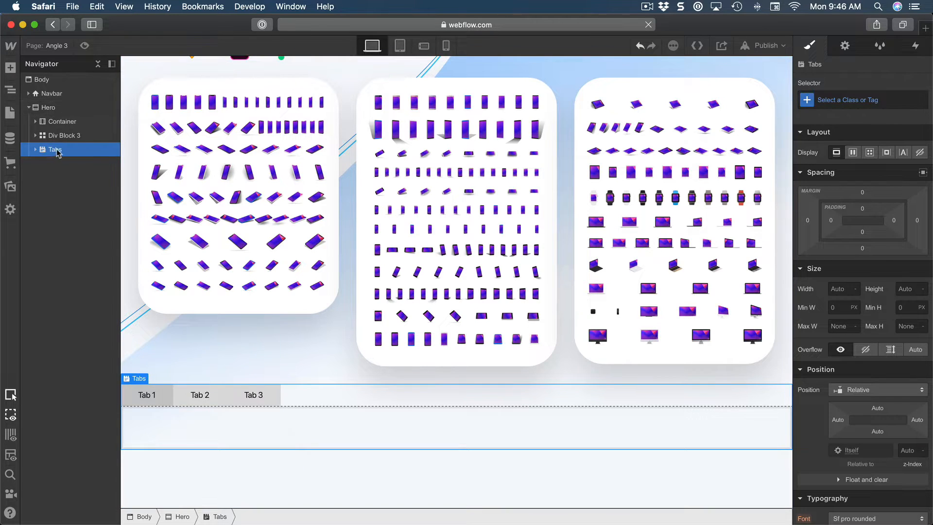
{"action": "left_click_drag", "start_coordinate": [55, 153], "coordinate": [61, 138]}
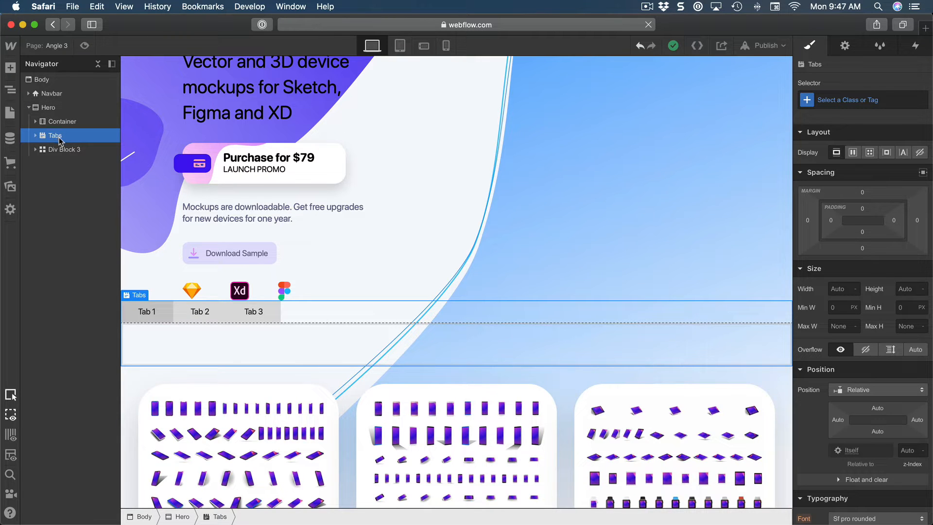
Examine the segmented control example in Apple's Human Interface Guidelines and return to the Webflow page.
{"action": "scroll", "coordinate": [214, 306], "scroll_direction": "down", "scroll_amount": 2}
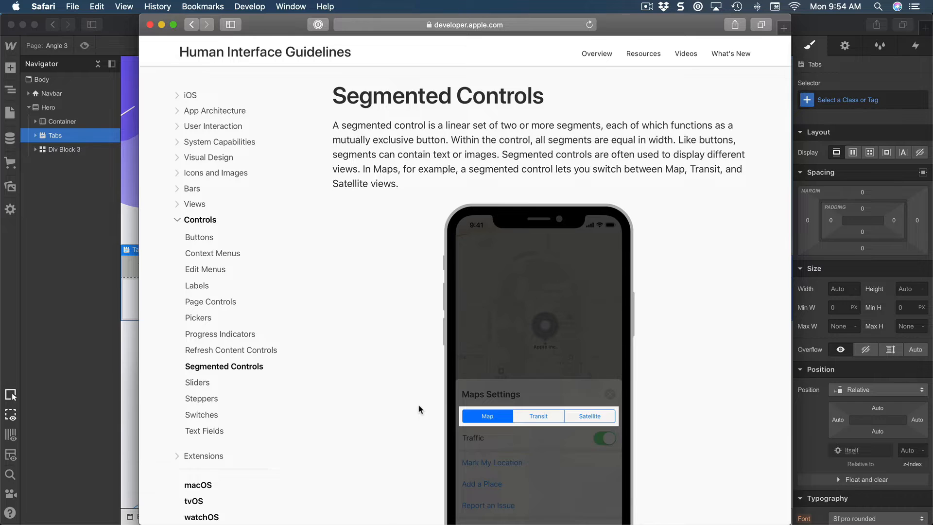
{"action": "scroll", "coordinate": [443, 398], "scroll_direction": "down", "scroll_amount": 4}
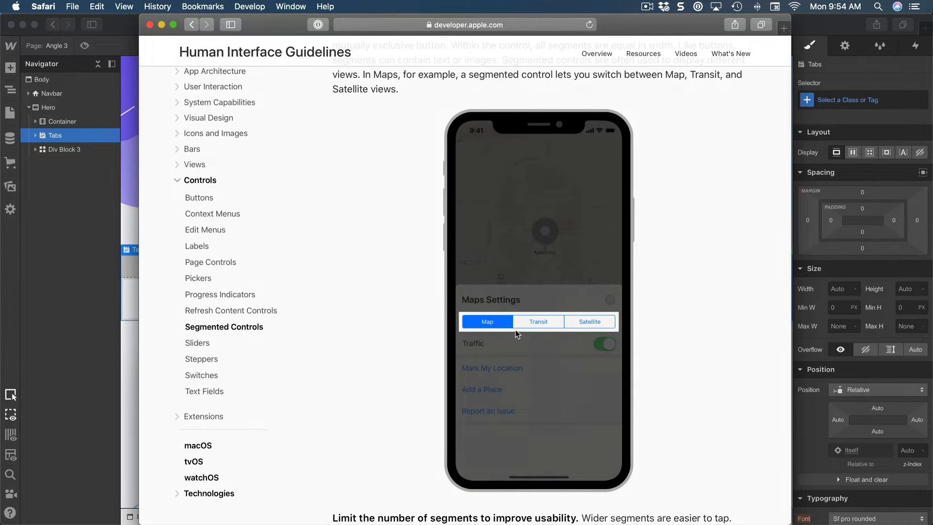
{"action": "left_click", "coordinate": [81, 273]}
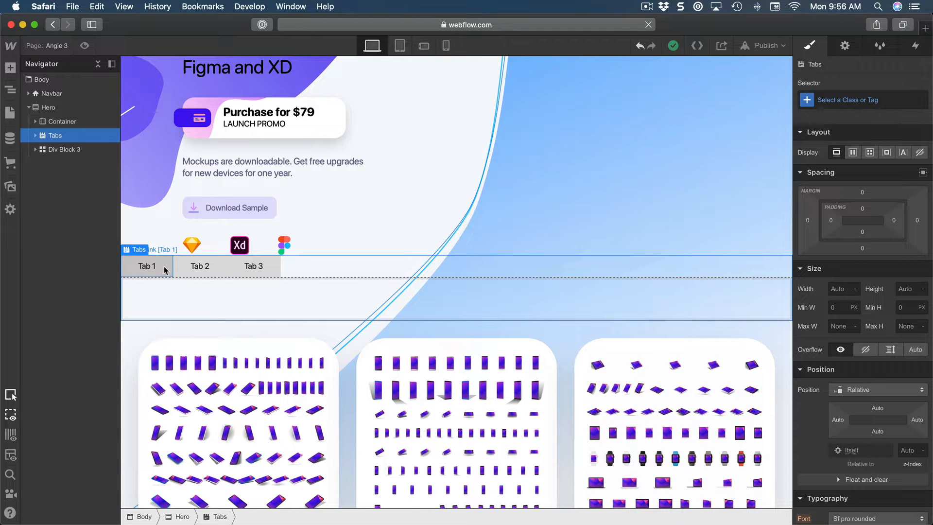
Add an Image element inside the Tab 1 pane of the Tabs component.
{"action": "left_click", "coordinate": [178, 302]}
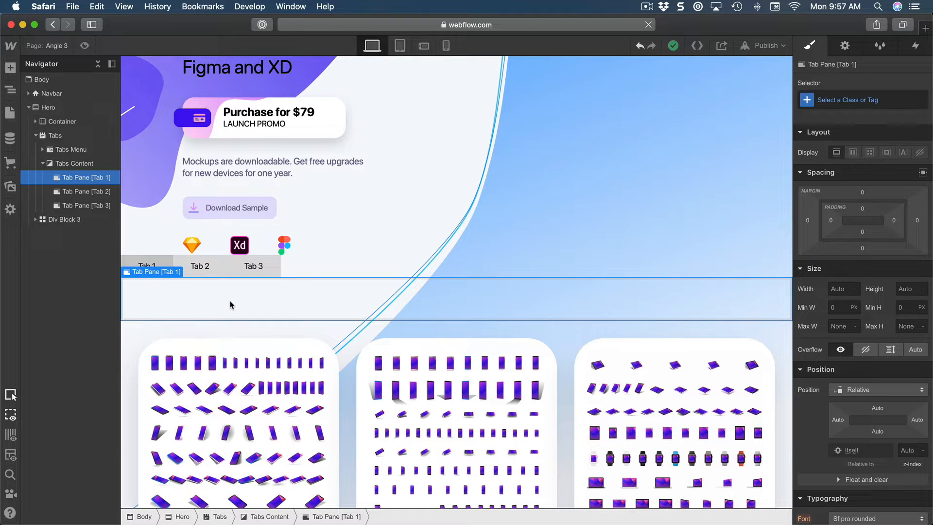
{"action": "key", "text": "a"}
{"action": "scroll", "coordinate": [87, 377], "scroll_direction": "down", "scroll_amount": 15}
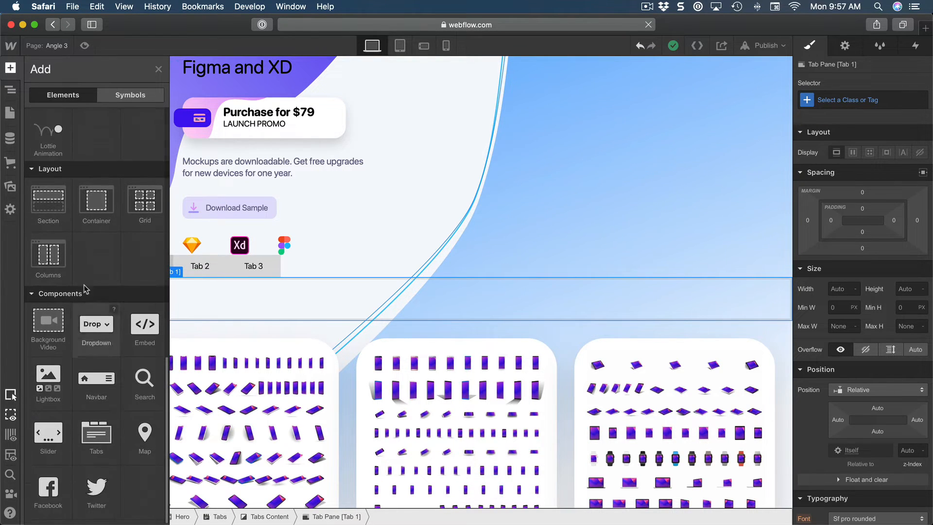
{"action": "scroll", "coordinate": [108, 275], "scroll_direction": "up", "scroll_amount": 4}
{"action": "scroll", "coordinate": [107, 275], "scroll_direction": "up", "scroll_amount": 2}
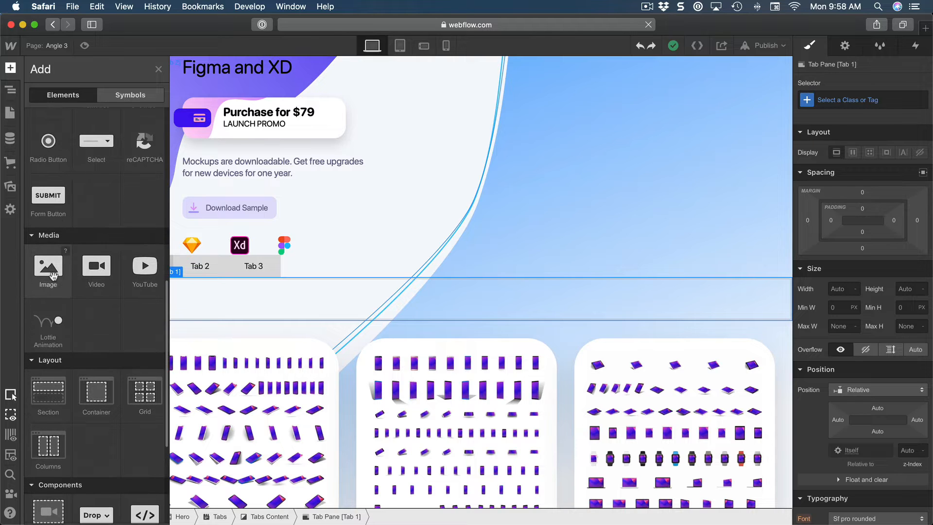
{"action": "left_click", "coordinate": [53, 276]}
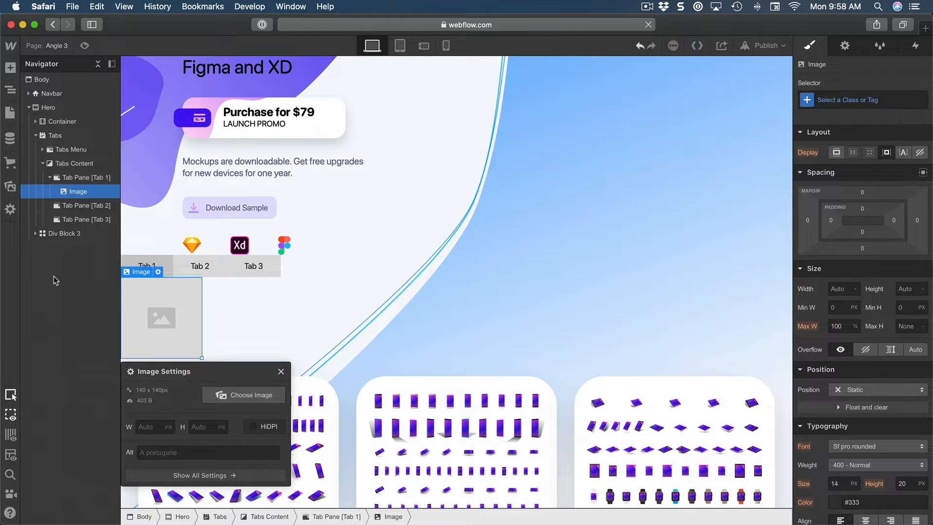
Set the new image's source to the asset Device-iPhone11Pro.png.
{"action": "left_click", "coordinate": [228, 399]}
{"action": "scroll", "coordinate": [144, 349], "scroll_direction": "down", "scroll_amount": 1}
{"action": "scroll", "coordinate": [142, 349], "scroll_direction": "down", "scroll_amount": 10}
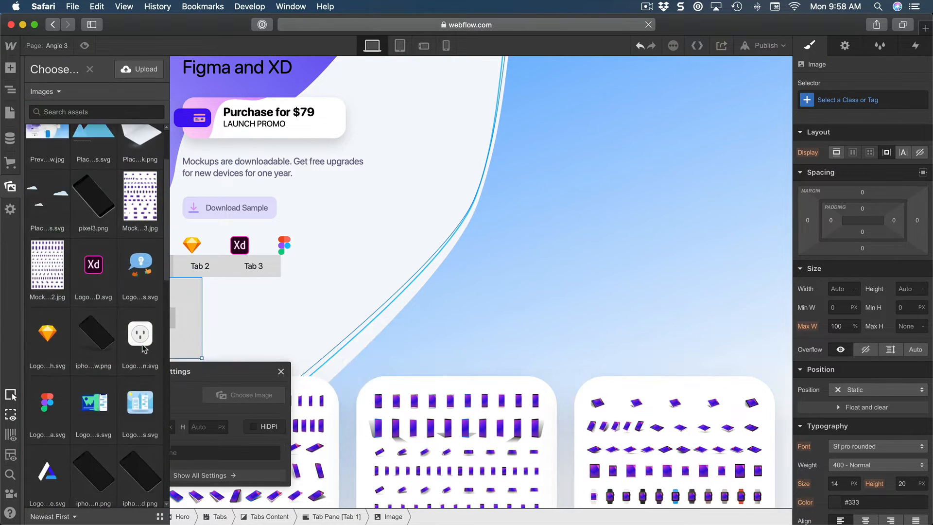
{"action": "scroll", "coordinate": [134, 349], "scroll_direction": "down", "scroll_amount": 3}
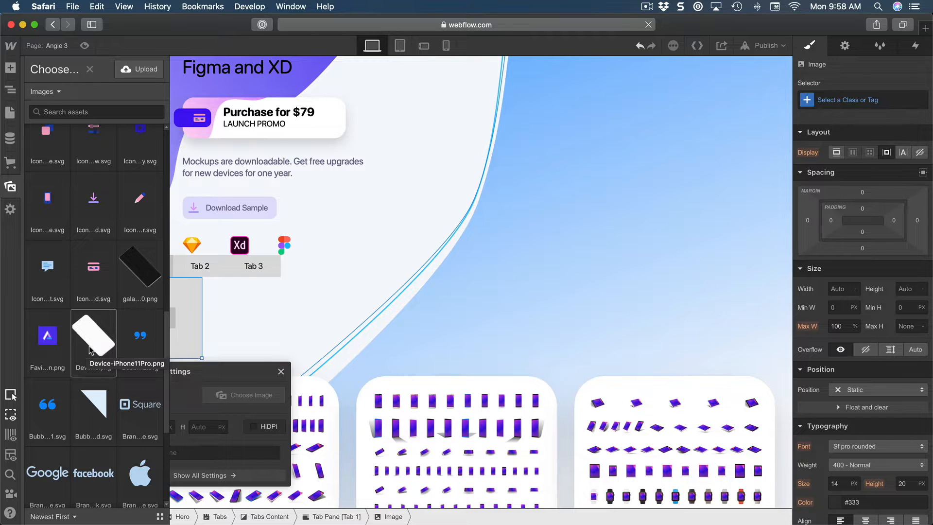
{"action": "left_click", "coordinate": [91, 350]}
{"action": "scroll", "coordinate": [531, 312], "scroll_direction": "down", "scroll_amount": 5}
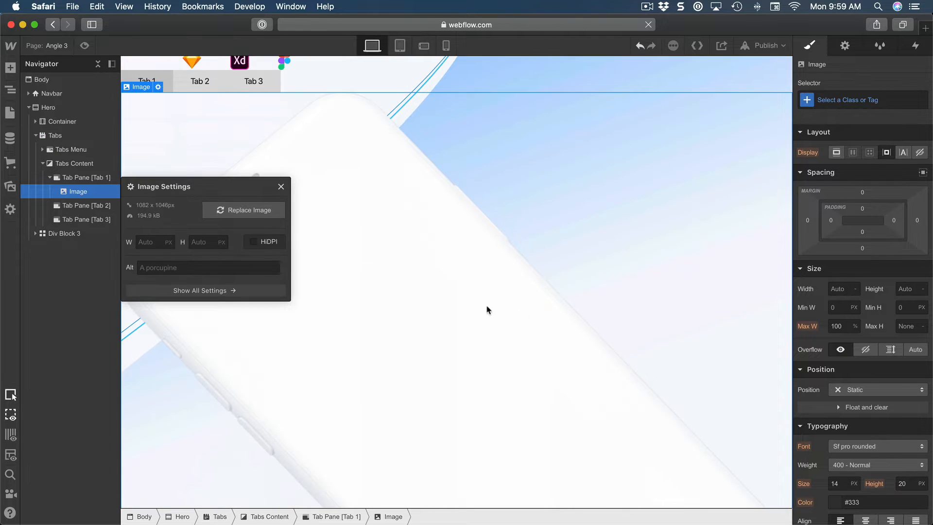
Examine the phone mockup with its device and style menus in the Sketch landing page, and compare them with the Tabs structure in Webflow.
{"action": "left_click", "coordinate": [472, 92]}
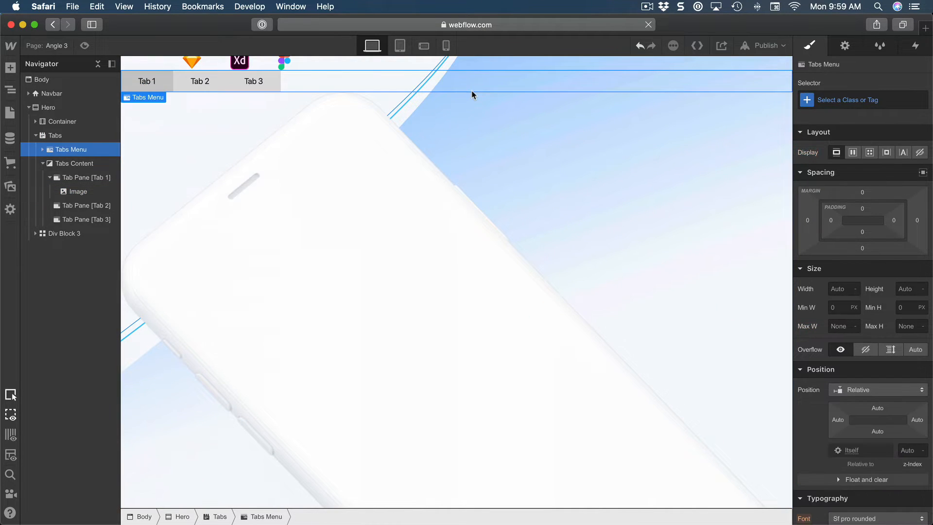
{"action": "left_click", "coordinate": [89, 138]}
{"action": "scroll", "coordinate": [302, 159], "scroll_direction": "up", "scroll_amount": 2}
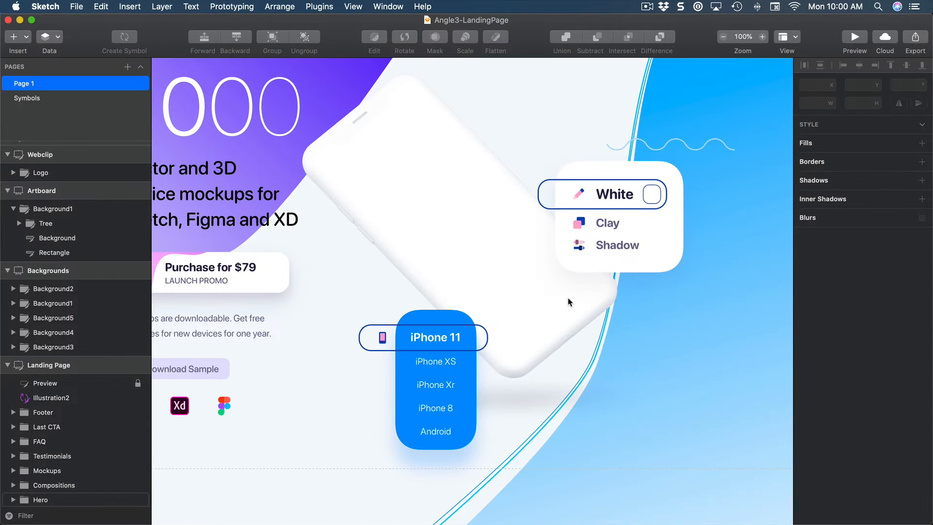
{"action": "scroll", "coordinate": [559, 312], "scroll_direction": "up", "scroll_amount": 1}
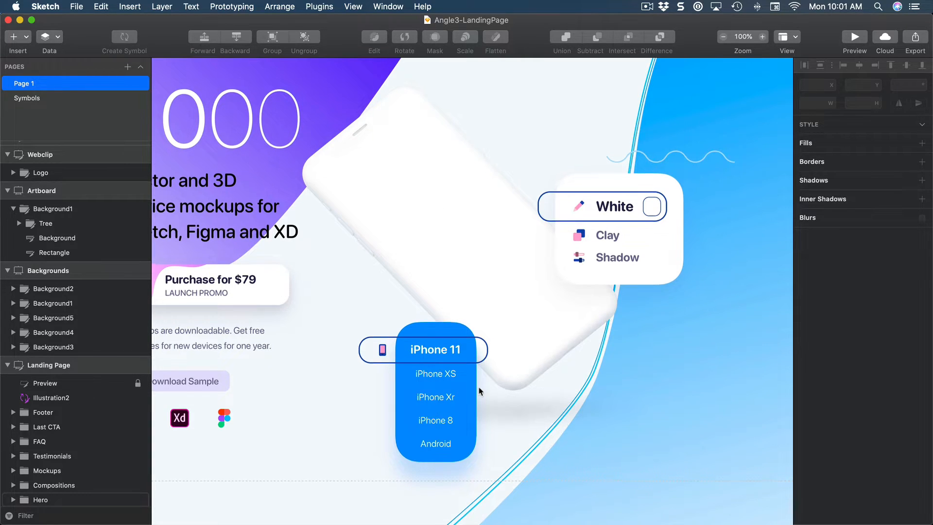
{"action": "scroll", "coordinate": [483, 381], "scroll_direction": "down", "scroll_amount": 2}
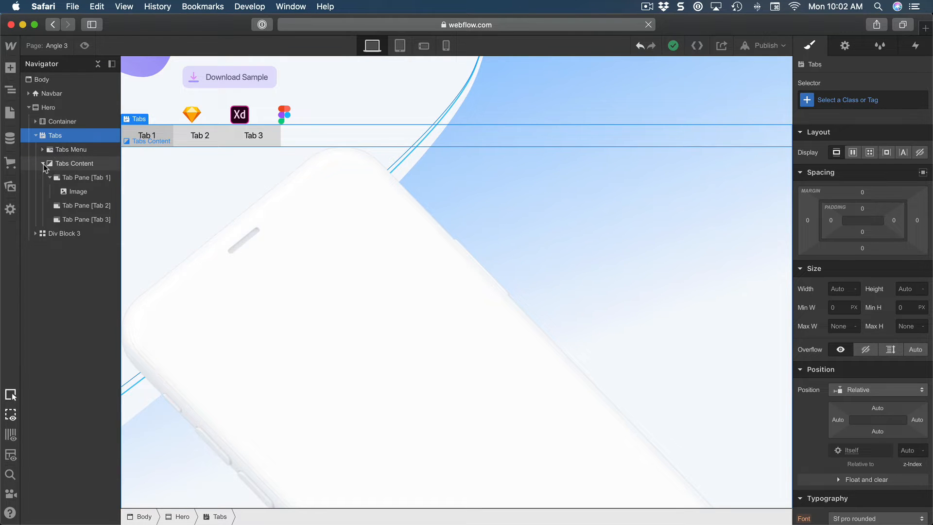
{"action": "left_click", "coordinate": [44, 165]}
{"action": "left_click", "coordinate": [44, 165]}
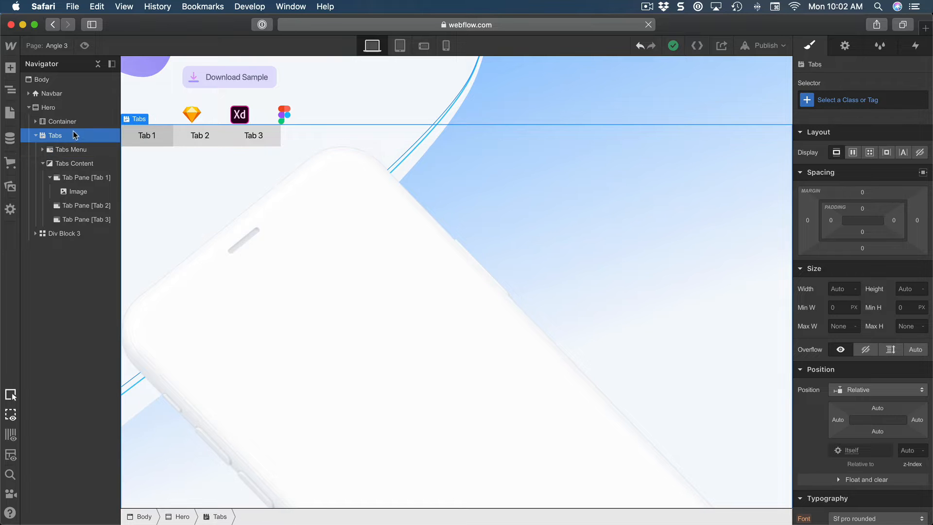
Add a div block to the Hero section and place it directly above the Tabs element.
{"action": "key", "text": "a"}
{"action": "left_click", "coordinate": [49, 142]}
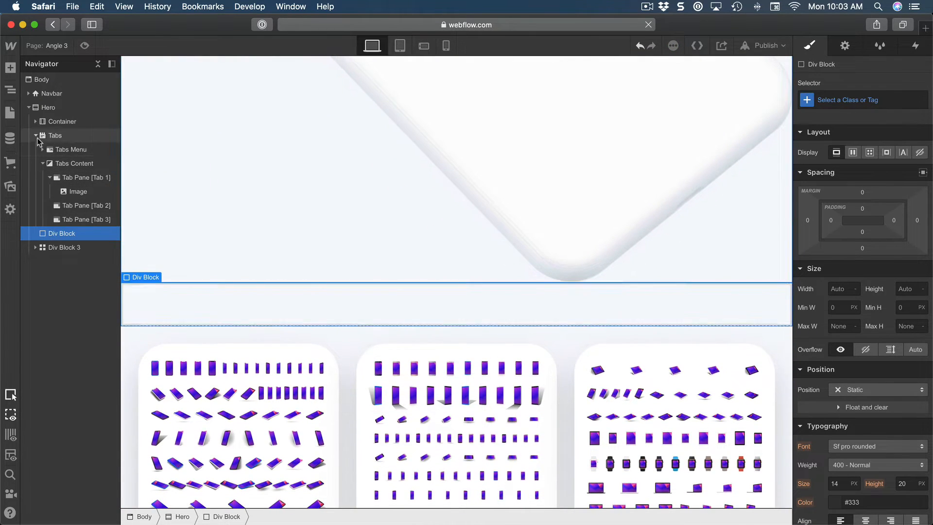
{"action": "left_click", "coordinate": [36, 136]}
{"action": "mouse_move", "coordinate": [56, 151]}
{"action": "left_mouse_down"}
{"action": "mouse_move", "coordinate": [62, 137]}
{"action": "mouse_move", "coordinate": [72, 150]}
{"action": "left_mouse_up"}
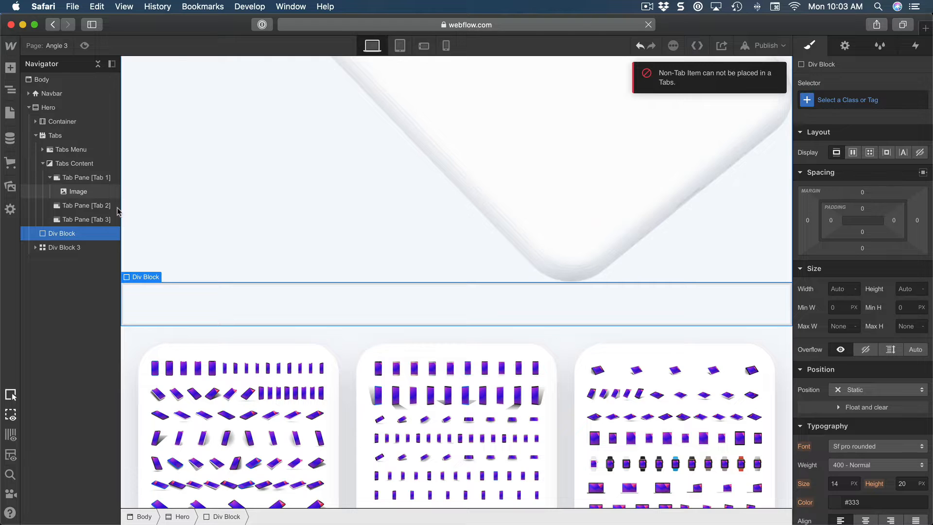
{"action": "mouse_move", "coordinate": [55, 238]}
{"action": "left_mouse_down"}
{"action": "mouse_move", "coordinate": [36, 139]}
{"action": "mouse_move", "coordinate": [59, 135]}
{"action": "left_mouse_up"}
Check the hero's device and style menus in Sketch again, then return to Webflow and compare the Tabs element with the div block.
{"action": "mouse_move", "coordinate": [284, 523]}
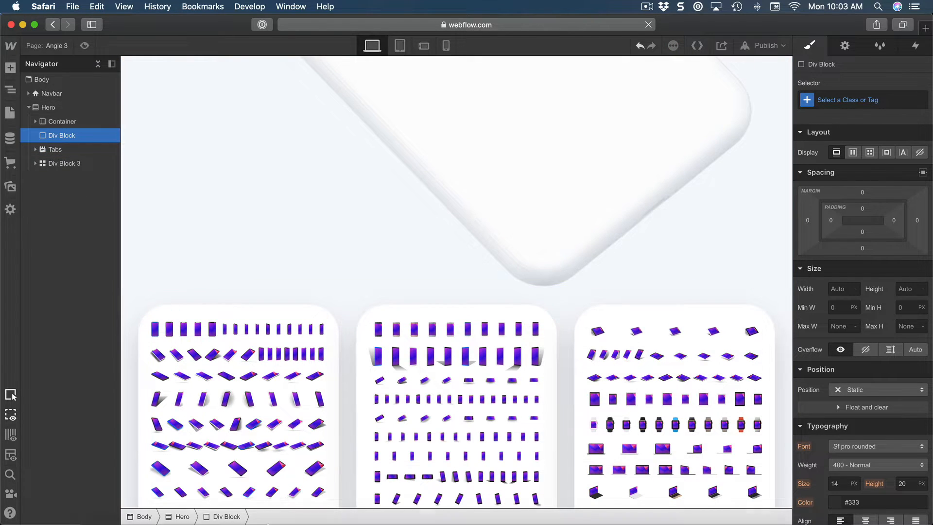
{"action": "left_click", "coordinate": [321, 495]}
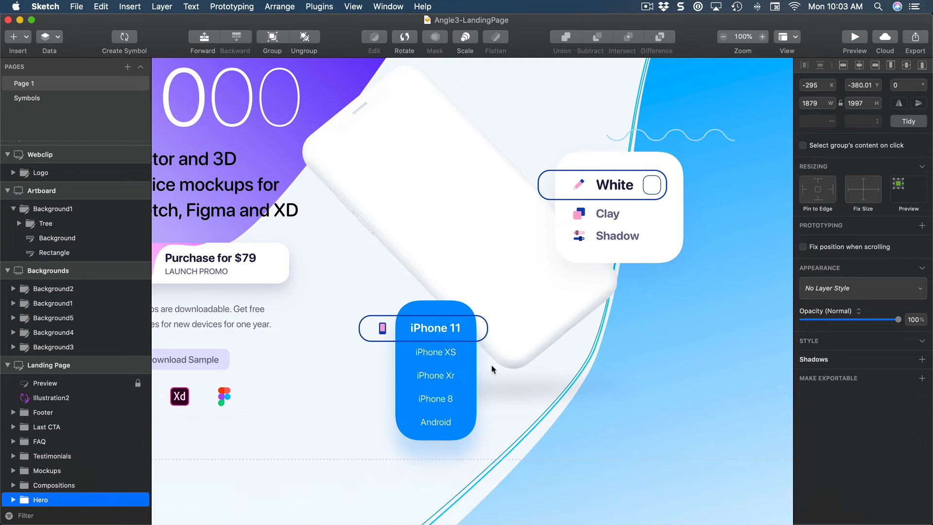
{"action": "key", "text": "super+h"}
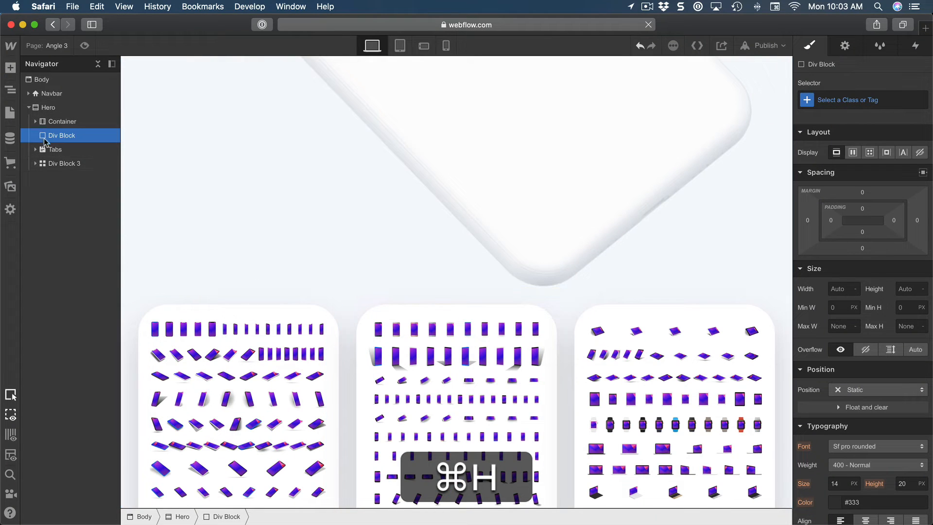
{"action": "left_click", "coordinate": [54, 152]}
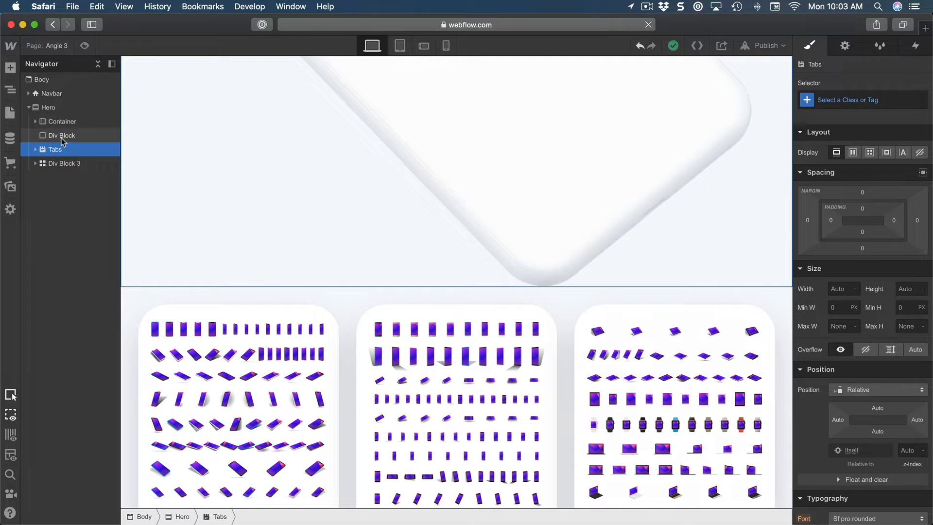
{"action": "left_click", "coordinate": [55, 137]}
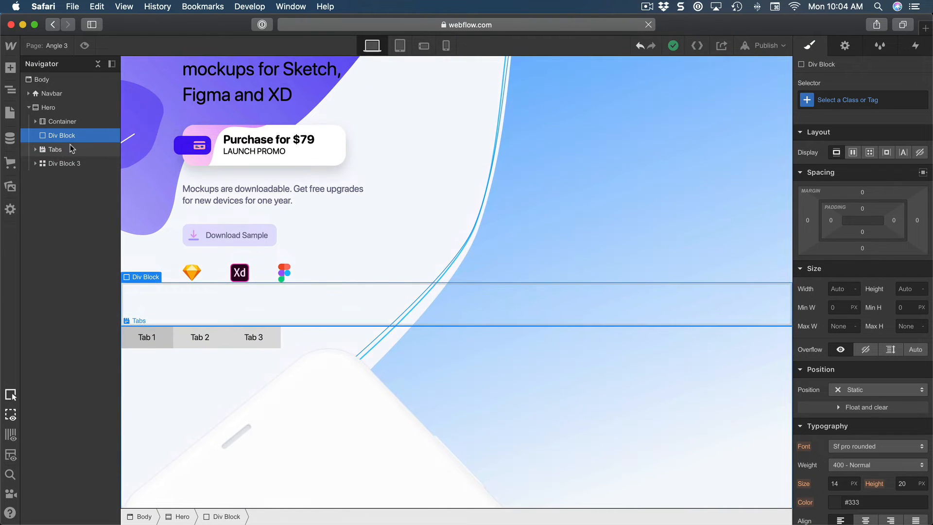
Add another div block to the Hero section.
{"action": "left_click", "coordinate": [65, 110]}
{"action": "key", "text": "a"}
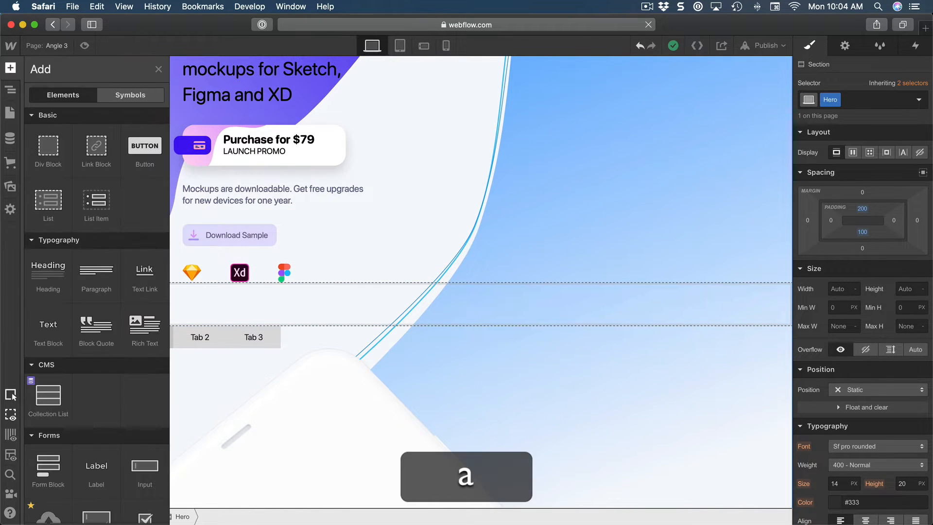
{"action": "left_click", "coordinate": [49, 157]}
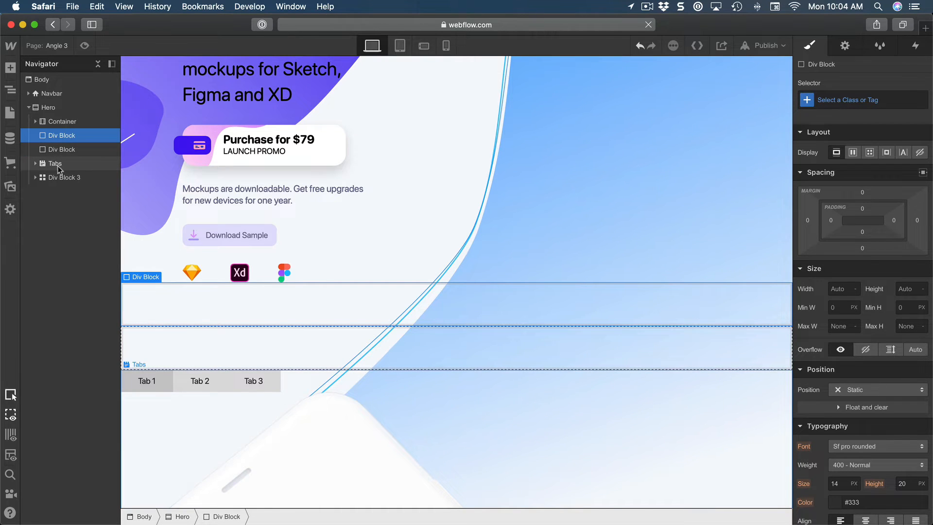
Nest the lower div block inside the upper one and move the Tabs element in ahead of the nested div.
{"action": "left_click_drag", "start_coordinate": [60, 148], "coordinate": [71, 139]}
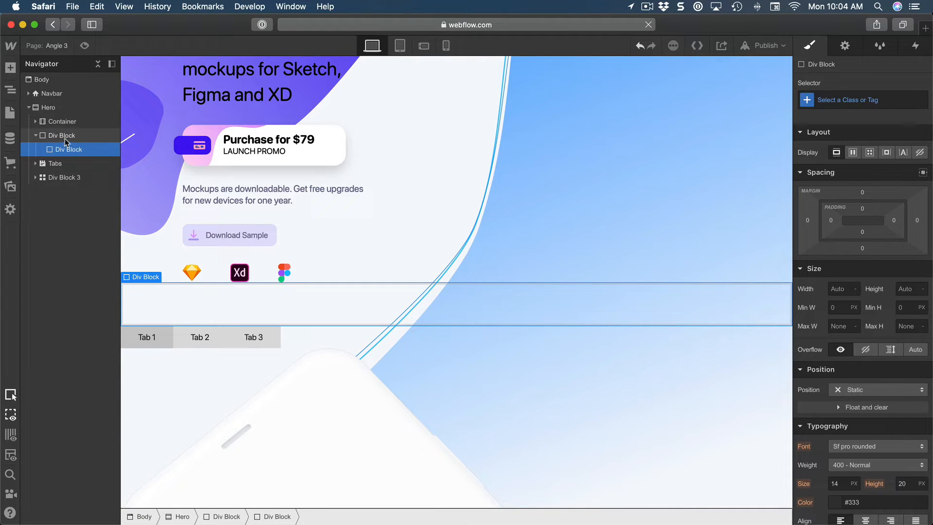
{"action": "left_click", "coordinate": [54, 164]}
{"action": "mouse_move", "coordinate": [67, 156]}
{"action": "left_mouse_down"}
{"action": "mouse_move", "coordinate": [68, 132]}
{"action": "mouse_move", "coordinate": [64, 152]}
{"action": "left_mouse_up"}
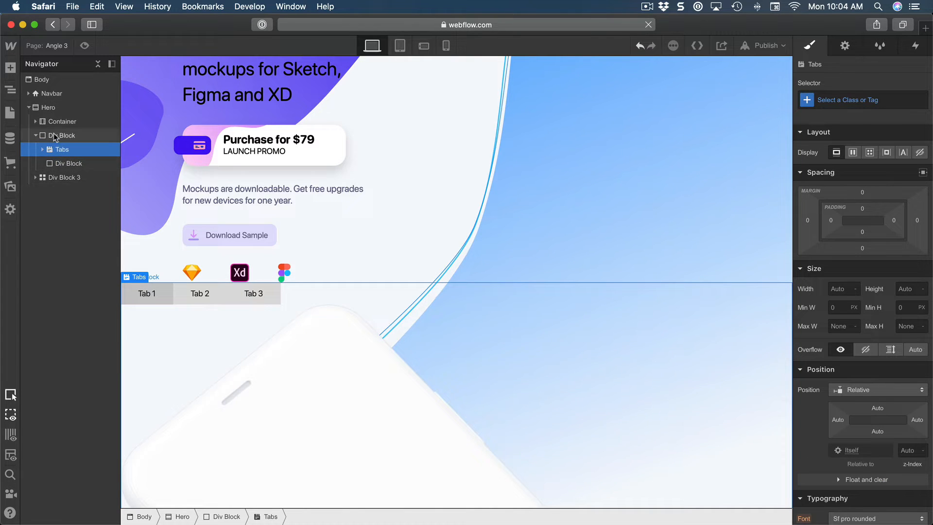
Give the outer div block that holds the Tabs element the class Tabs Container.
{"action": "left_click", "coordinate": [53, 135]}
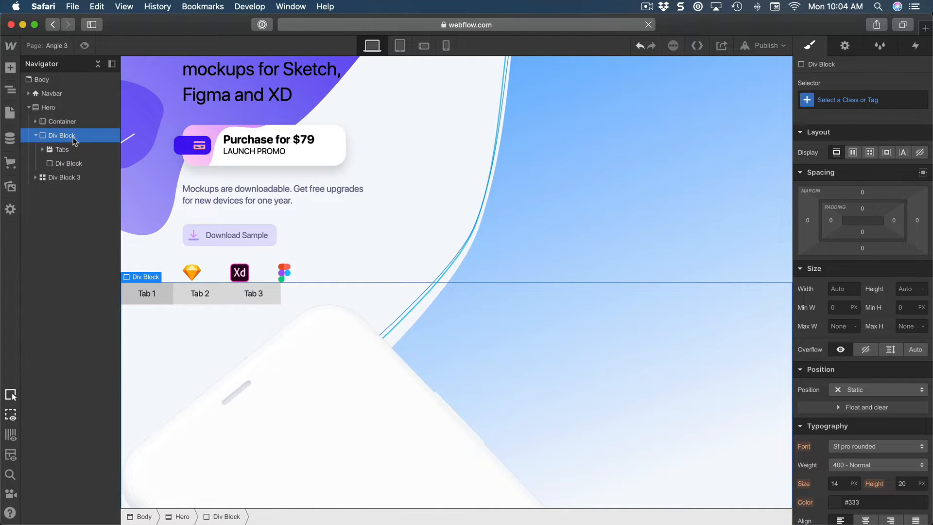
{"action": "key", "text": "super+Return"}
{"action": "type", "text": "Ta"}
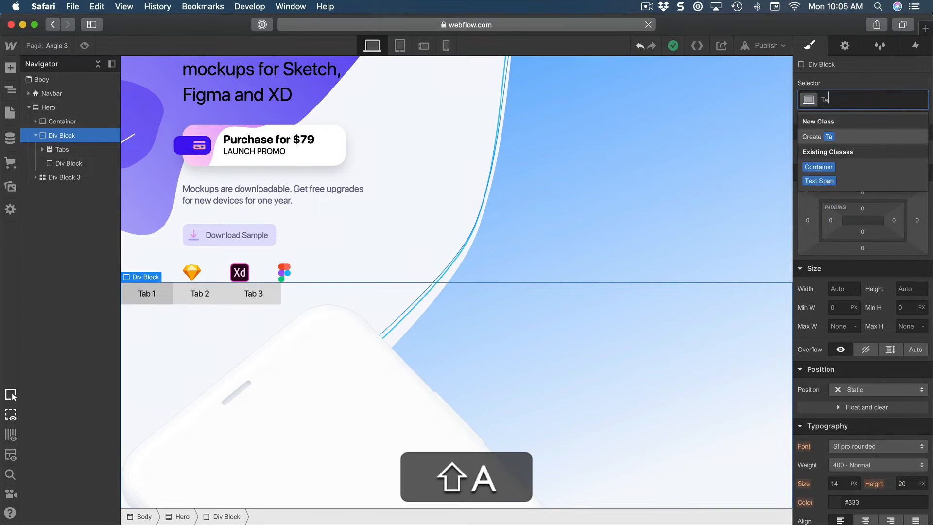
{"action": "type", "text": "bs Container"}
{"action": "key", "text": "Return"}
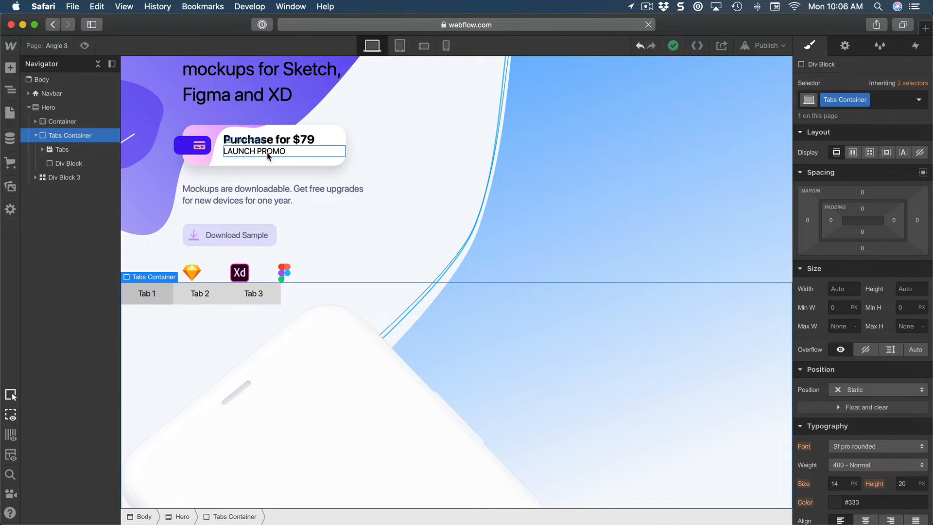
Set the position of the Tabs Container to Absolute.
{"action": "scroll", "coordinate": [267, 153], "scroll_direction": "up", "scroll_amount": 4}
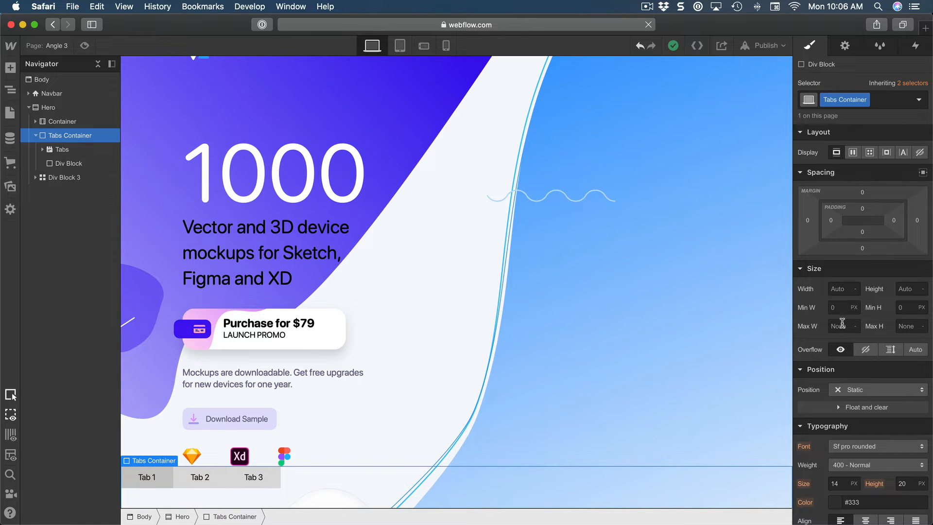
{"action": "scroll", "coordinate": [836, 311], "scroll_direction": "down", "scroll_amount": 3}
{"action": "left_click", "coordinate": [835, 299]}
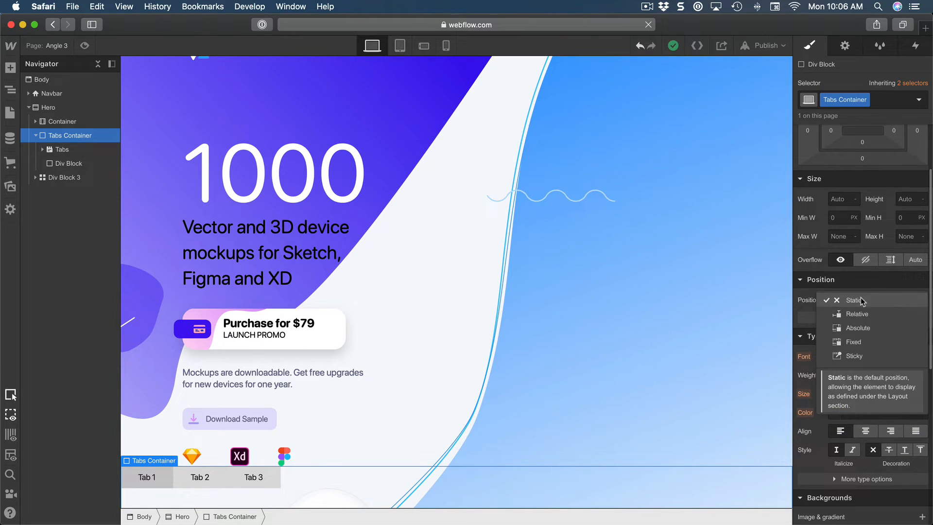
{"action": "left_click", "coordinate": [858, 328]}
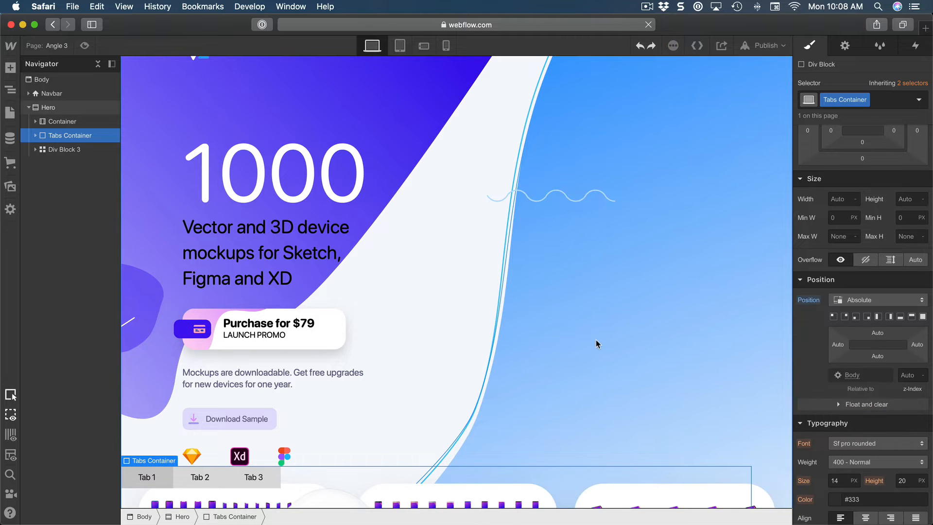
Size the Tabs Container to 540 px wide and 600 px high.
{"action": "scroll", "coordinate": [593, 340], "scroll_direction": "down", "scroll_amount": 4}
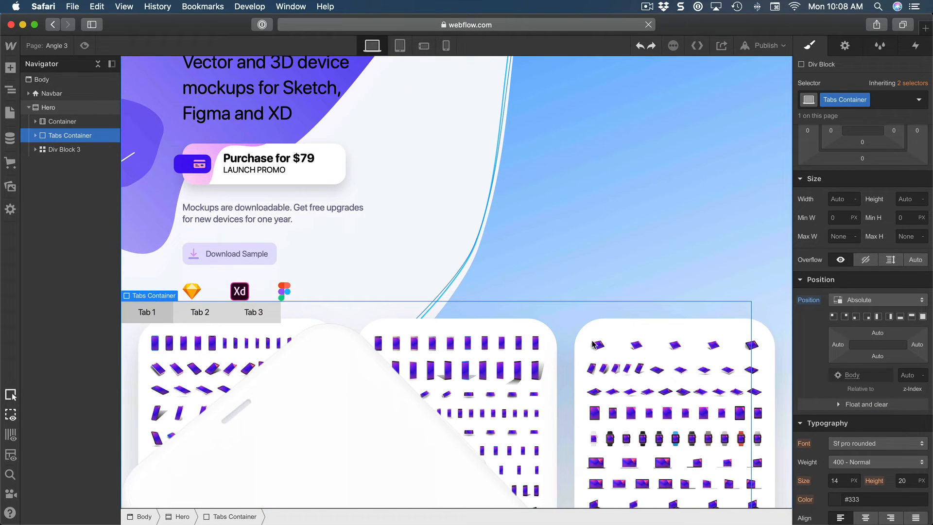
{"action": "left_click", "coordinate": [837, 199]}
{"action": "type", "text": "540"}
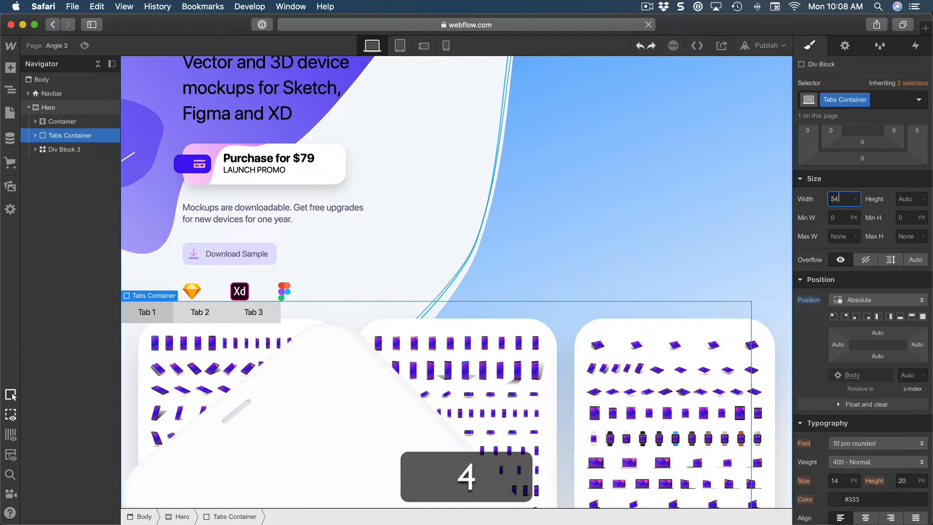
{"action": "key", "text": "Return"}
{"action": "left_click", "coordinate": [910, 200]}
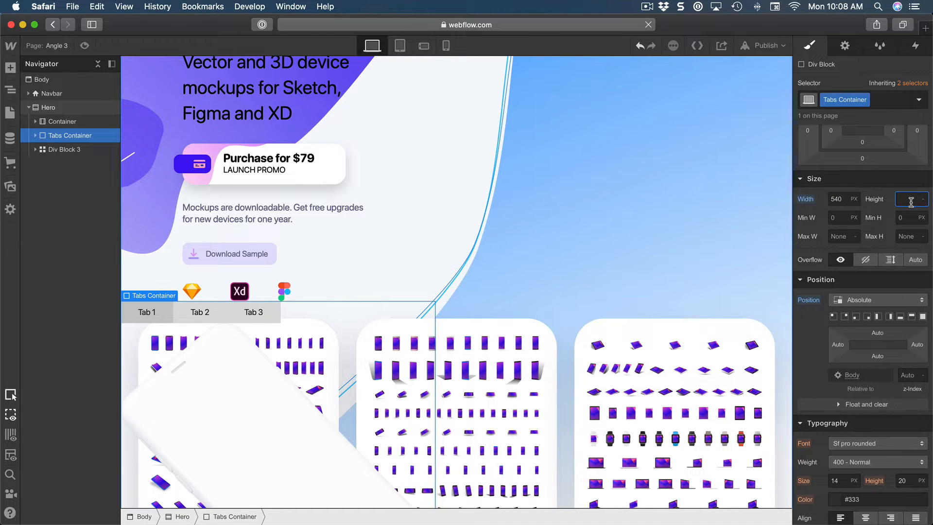
{"action": "type", "text": "600"}
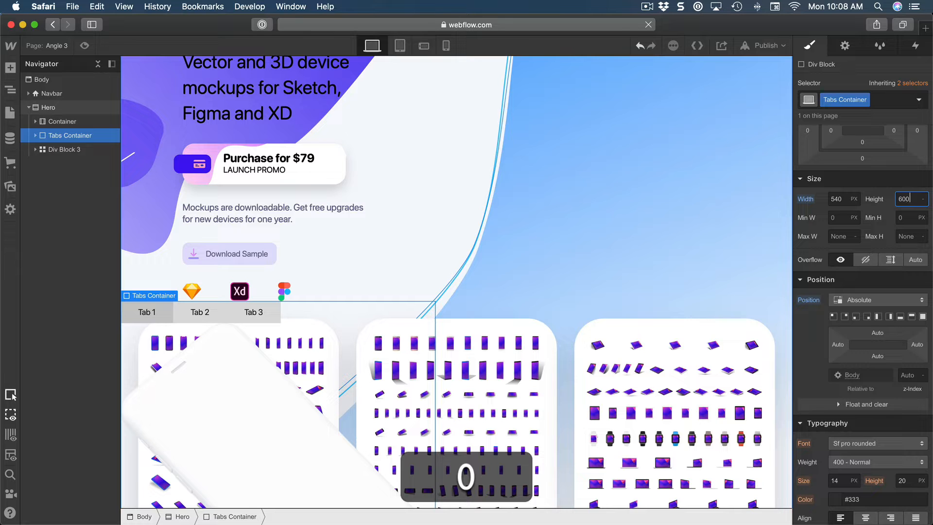
{"action": "key", "text": "Return"}
Offset the absolutely positioned Tabs Container 208 px from the top.
{"action": "scroll", "coordinate": [627, 260], "scroll_direction": "up", "scroll_amount": 2}
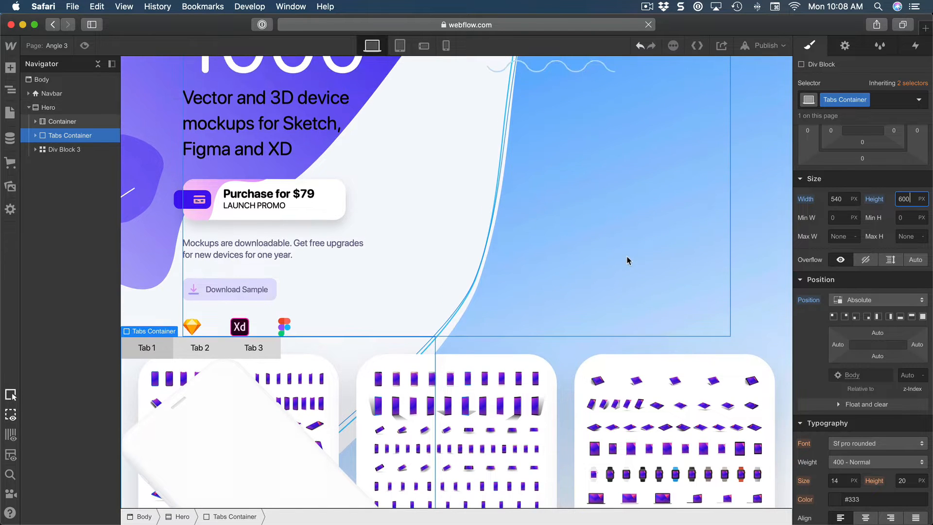
{"action": "scroll", "coordinate": [627, 260], "scroll_direction": "down", "scroll_amount": 4}
{"action": "scroll", "coordinate": [627, 260], "scroll_direction": "up", "scroll_amount": 4}
{"action": "scroll", "coordinate": [626, 260], "scroll_direction": "up", "scroll_amount": 5}
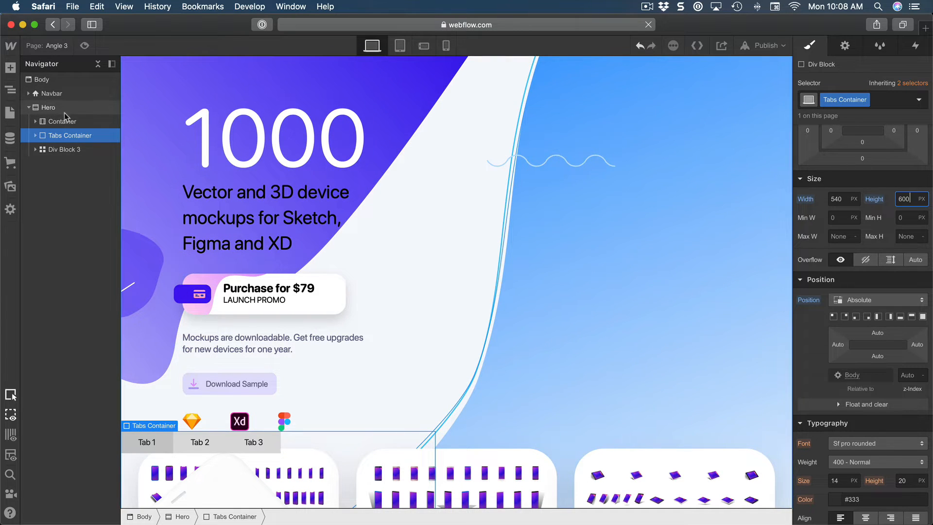
{"action": "scroll", "coordinate": [651, 110], "scroll_direction": "down", "scroll_amount": 1}
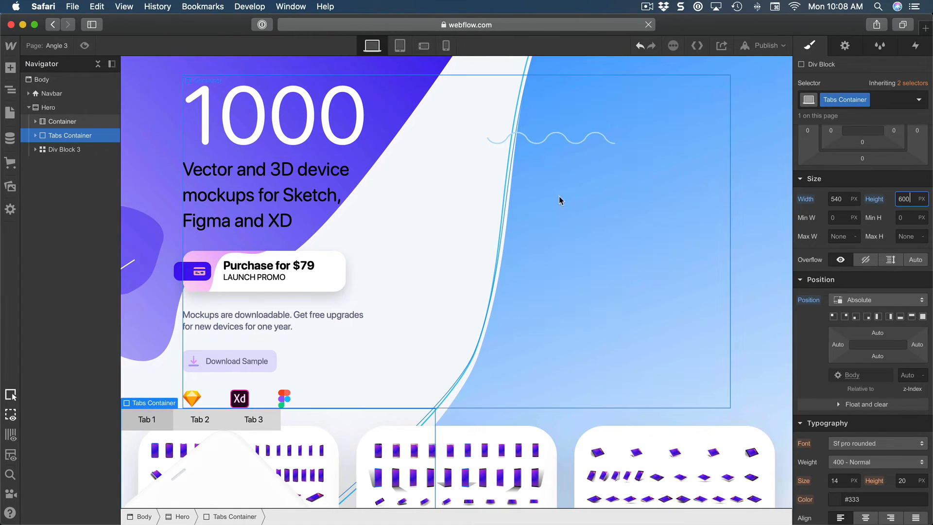
{"action": "left_click", "coordinate": [878, 333]}
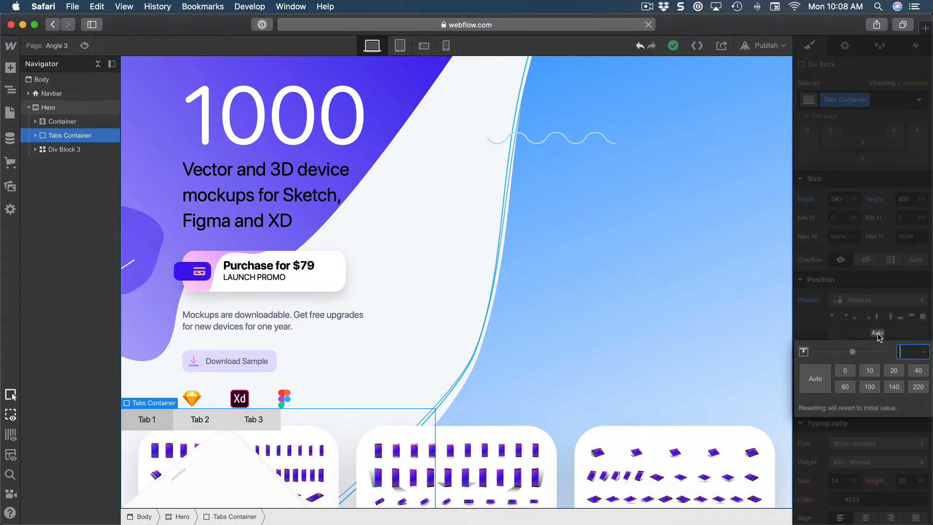
{"action": "type", "text": "208"}
{"action": "key", "text": "Return"}
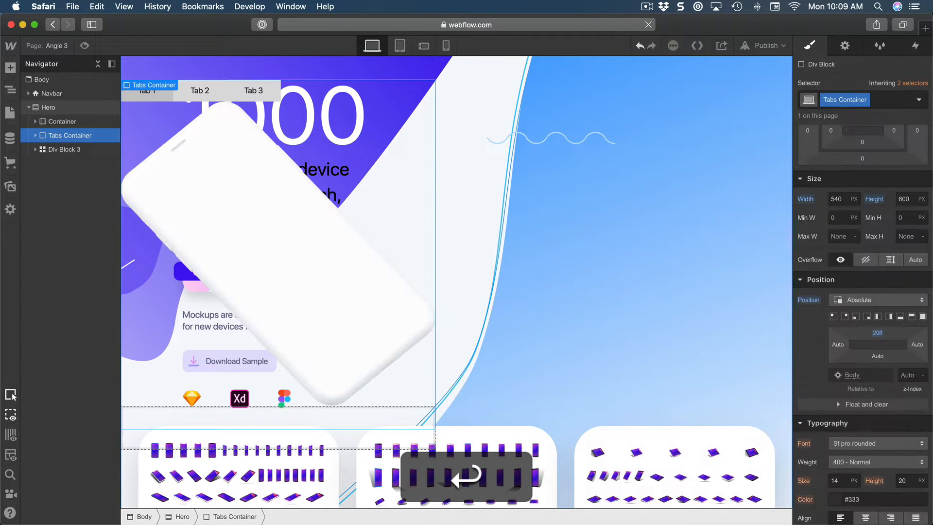
Set the left position offset of the Tabs Container to 50%.
{"action": "scroll", "coordinate": [824, 341], "scroll_direction": "up", "scroll_amount": 2}
{"action": "scroll", "coordinate": [610, 283], "scroll_direction": "up", "scroll_amount": 3}
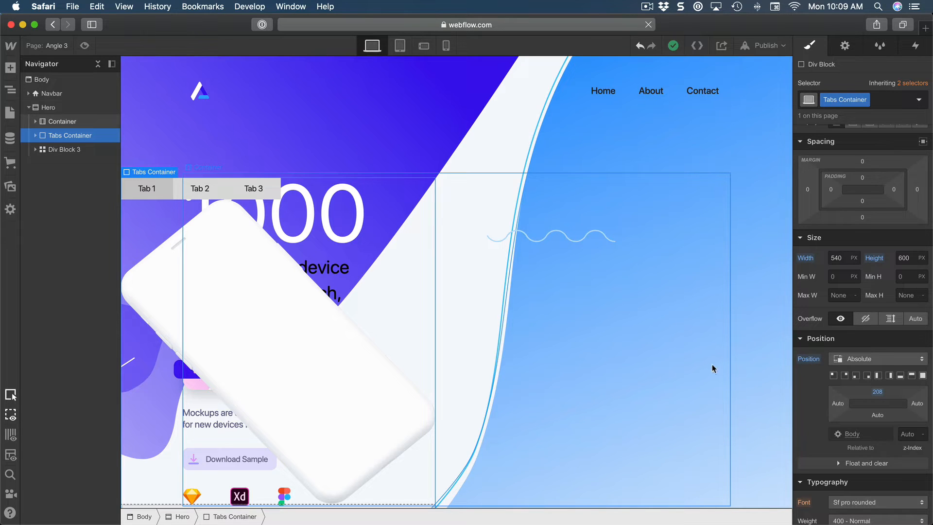
{"action": "left_click", "coordinate": [838, 404]}
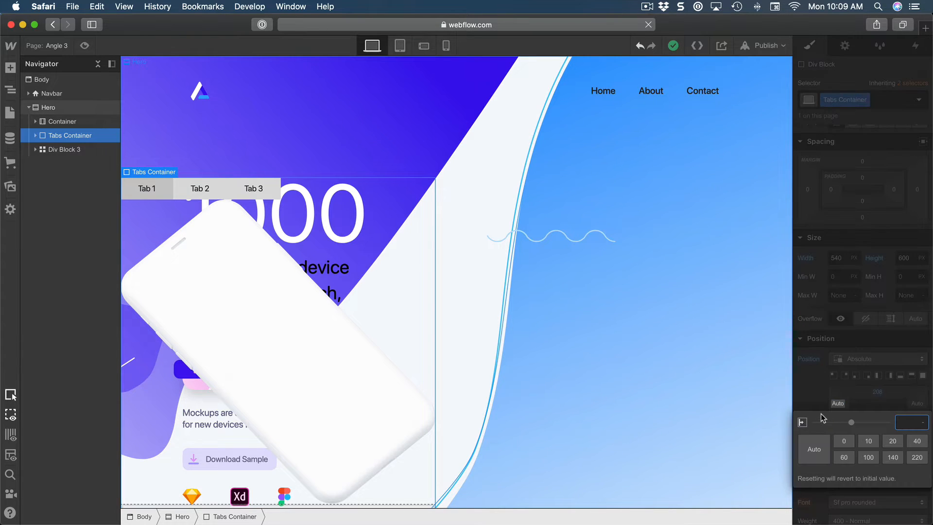
{"action": "type", "text": "50%"}
{"action": "key", "text": "Return"}
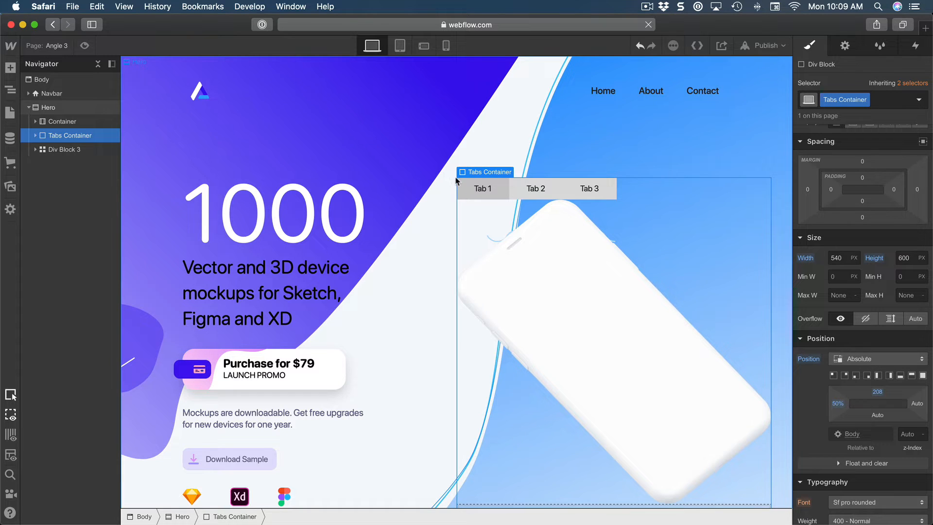
Give the Tabs Container a left margin of -270 px.
{"action": "scroll", "coordinate": [458, 340], "scroll_direction": "down", "scroll_amount": 1}
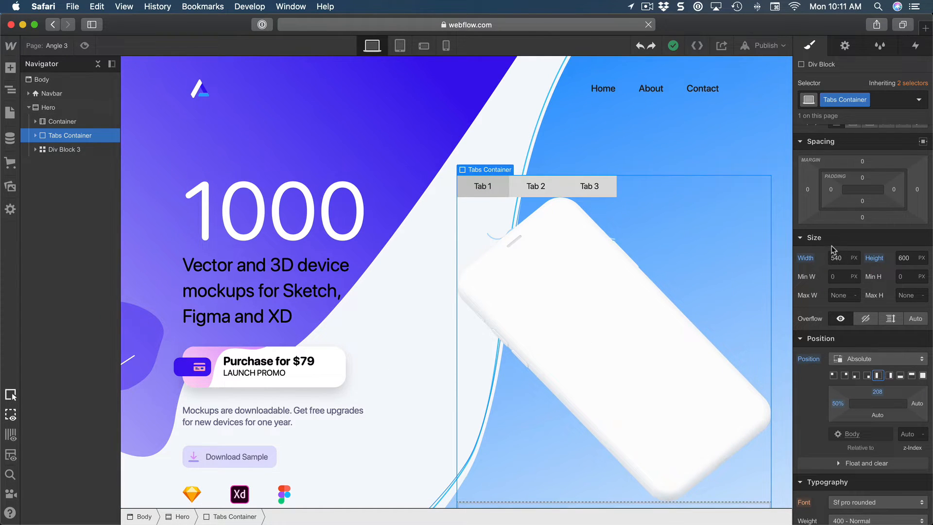
{"action": "left_click", "coordinate": [808, 189]}
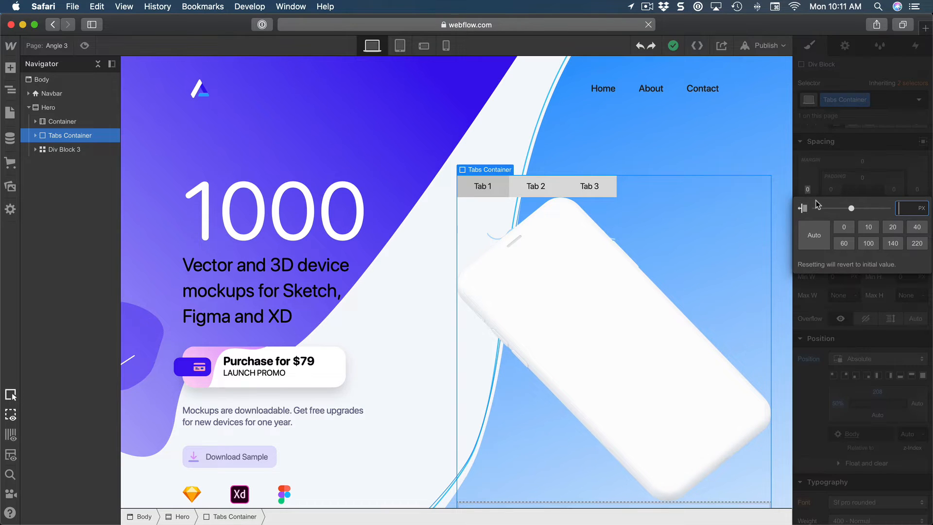
{"action": "type", "text": "-2"}
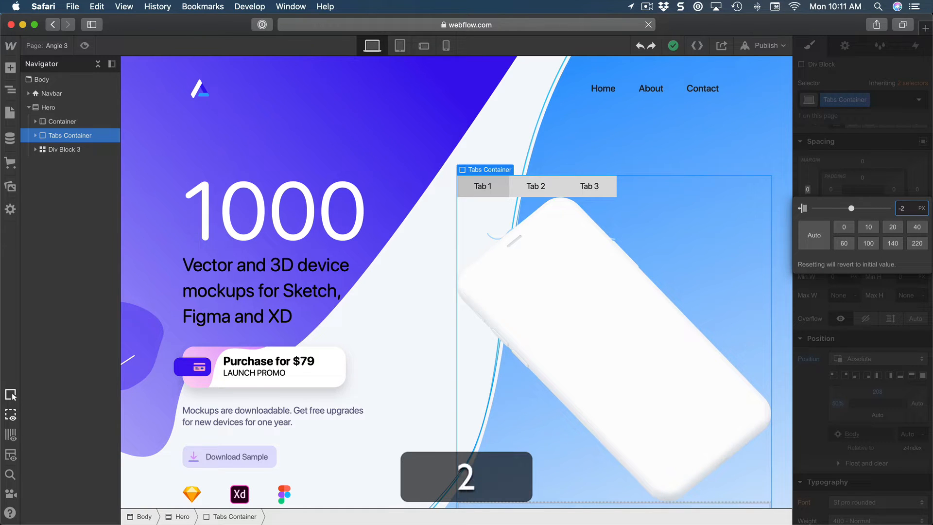
{"action": "type", "text": "70"}
{"action": "key", "text": "Return"}
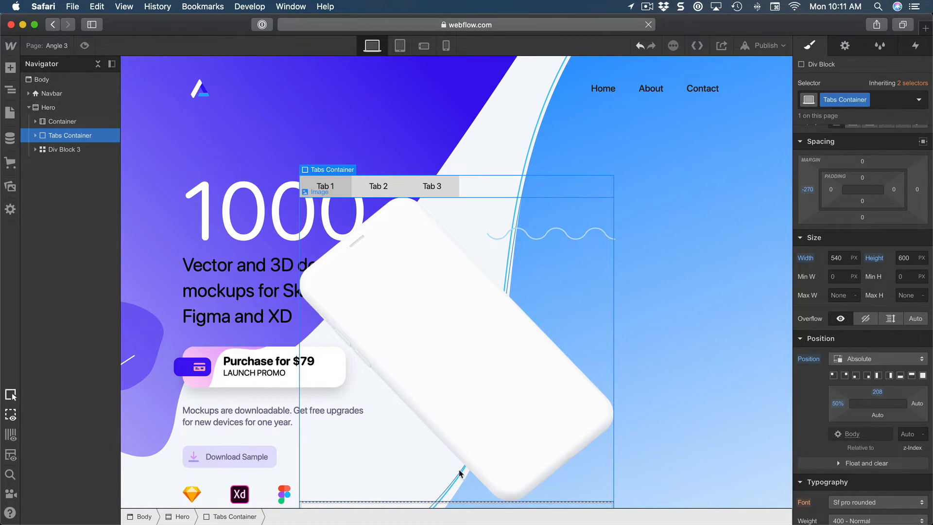
Check the Tabs Container at the tablet, landscape phone and portrait phone breakpoints and return to the desktop view.
{"action": "left_click", "coordinate": [399, 45]}
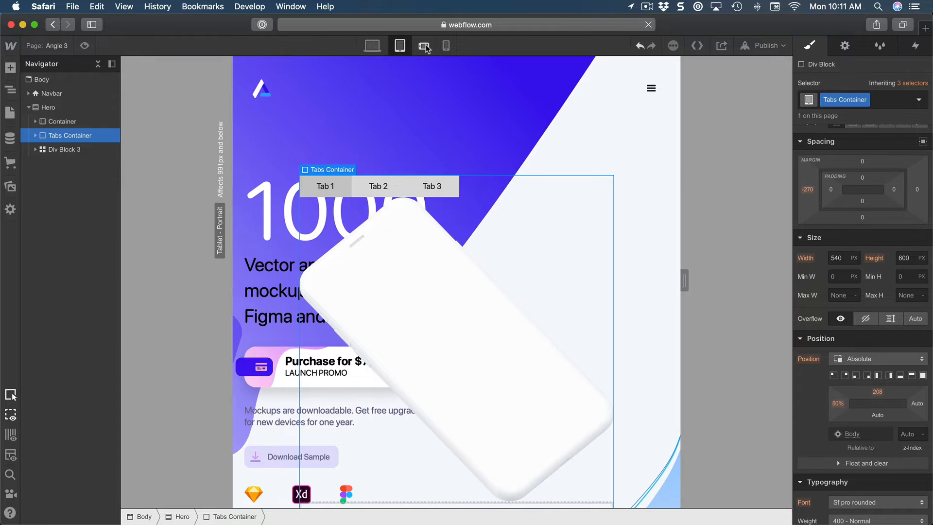
{"action": "left_click", "coordinate": [424, 46]}
{"action": "left_click", "coordinate": [446, 46]}
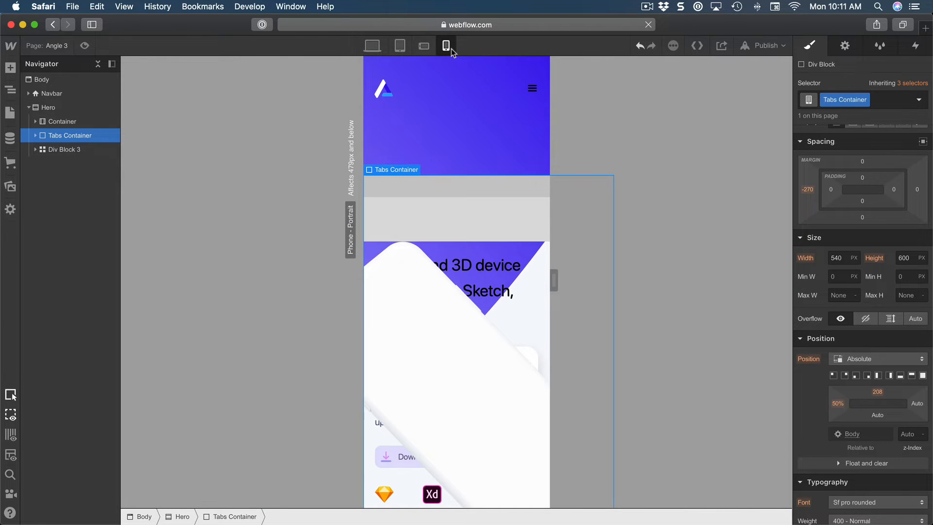
{"action": "left_click", "coordinate": [378, 46]}
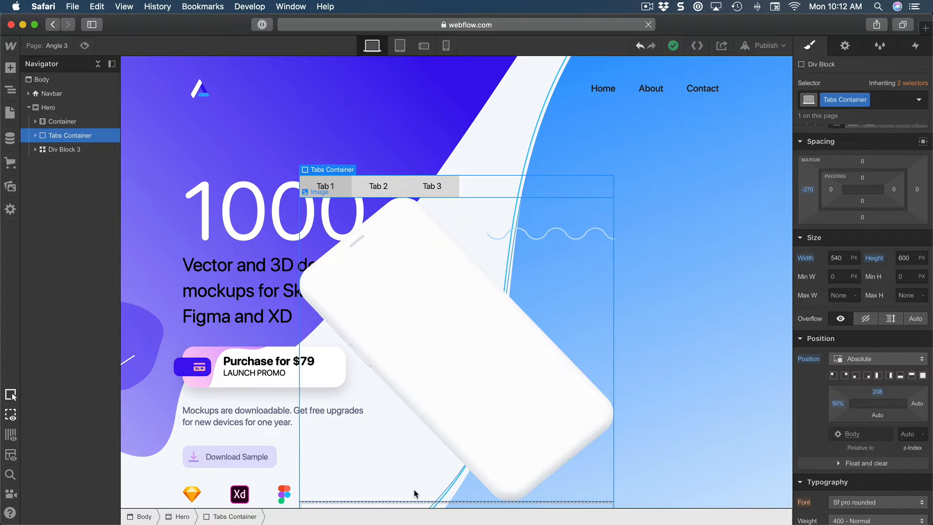
Change the left margin of the Tabs Container to -160 px.
{"action": "left_click", "coordinate": [808, 190]}
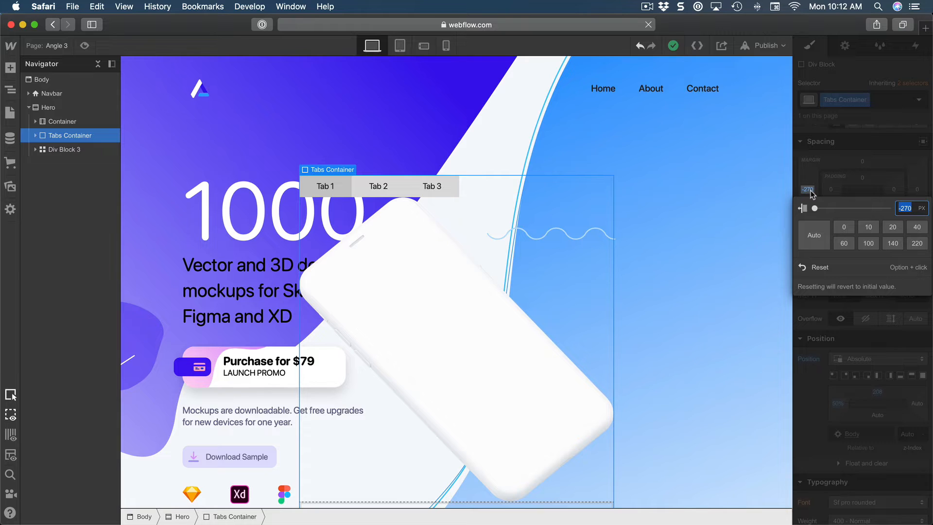
{"action": "type", "text": "-160"}
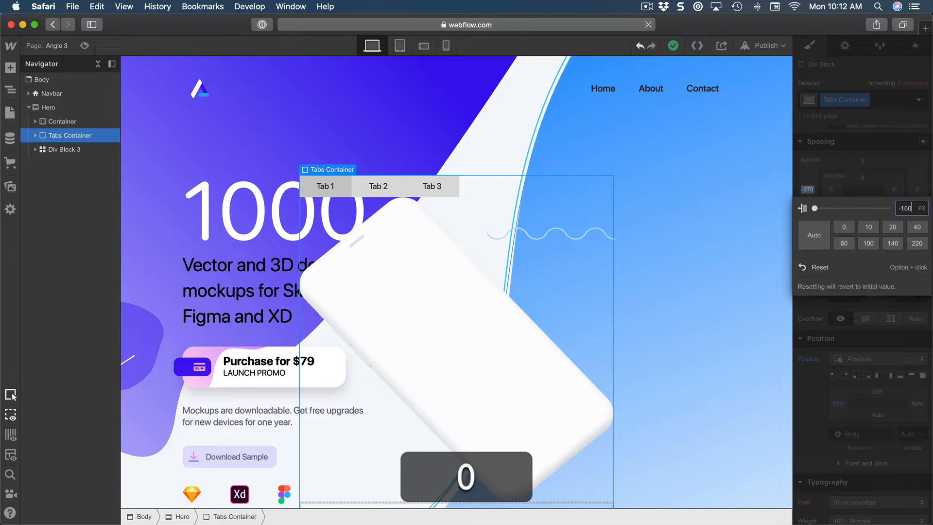
{"action": "key", "text": "Return"}
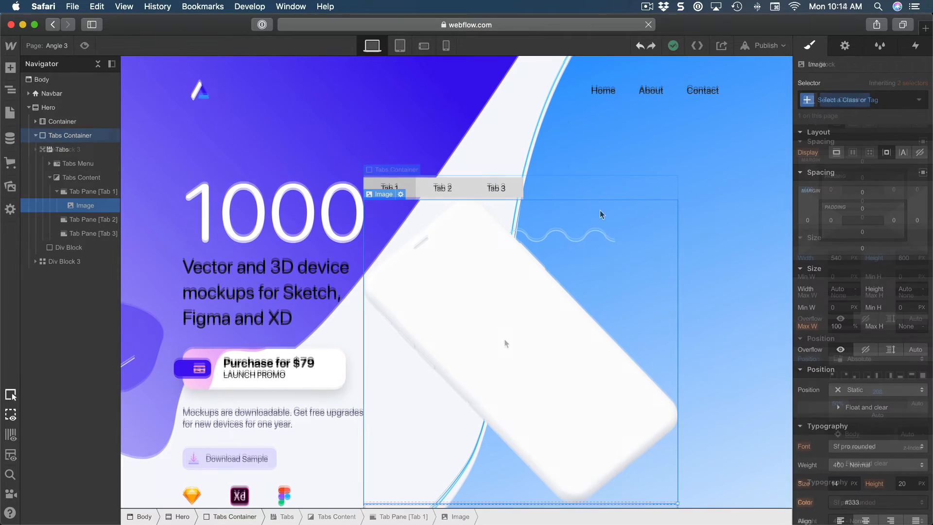
Set the position of the Tabs Menu to Absolute.
{"action": "left_click", "coordinate": [607, 190]}
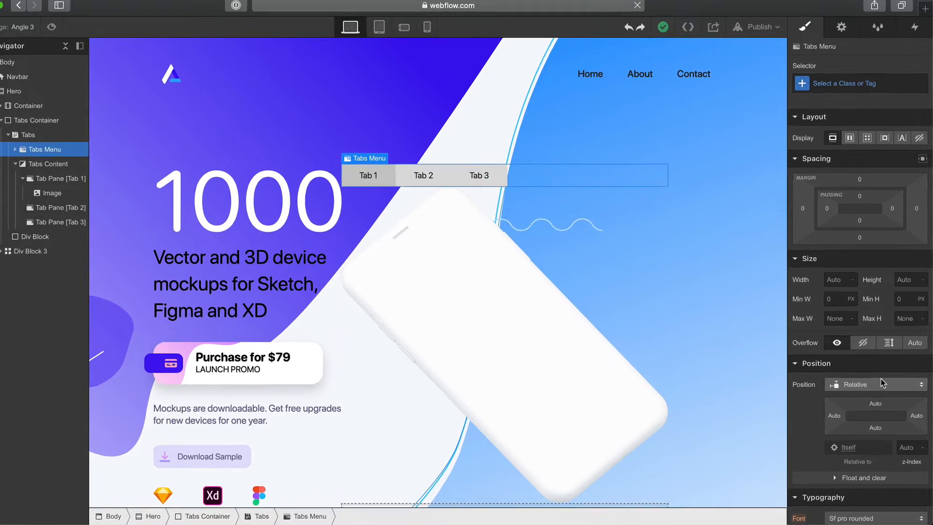
{"action": "scroll", "coordinate": [866, 342], "scroll_direction": "down", "scroll_amount": 2}
{"action": "left_click", "coordinate": [845, 290]}
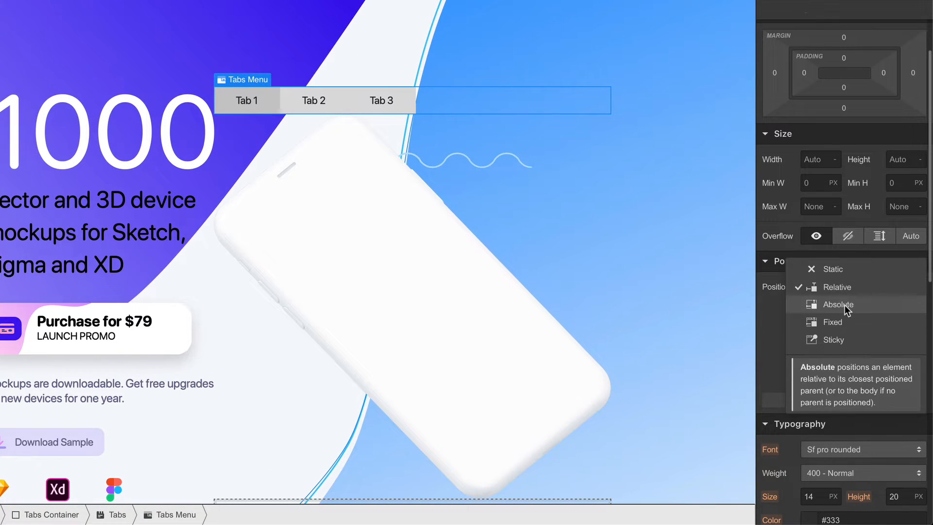
{"action": "left_click", "coordinate": [844, 304]}
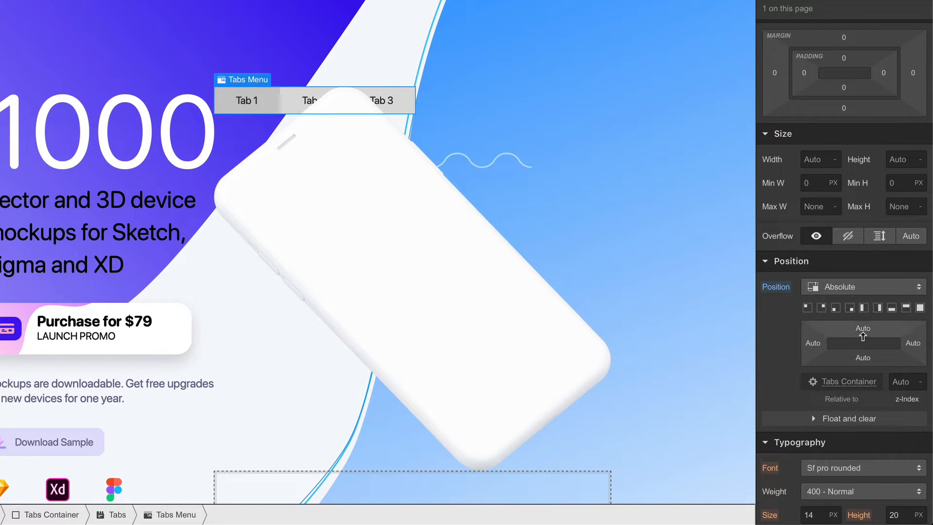
Offset the Tabs Menu 400 px from the top and 80 px from the left of the Tabs Container.
{"action": "left_click", "coordinate": [862, 329]}
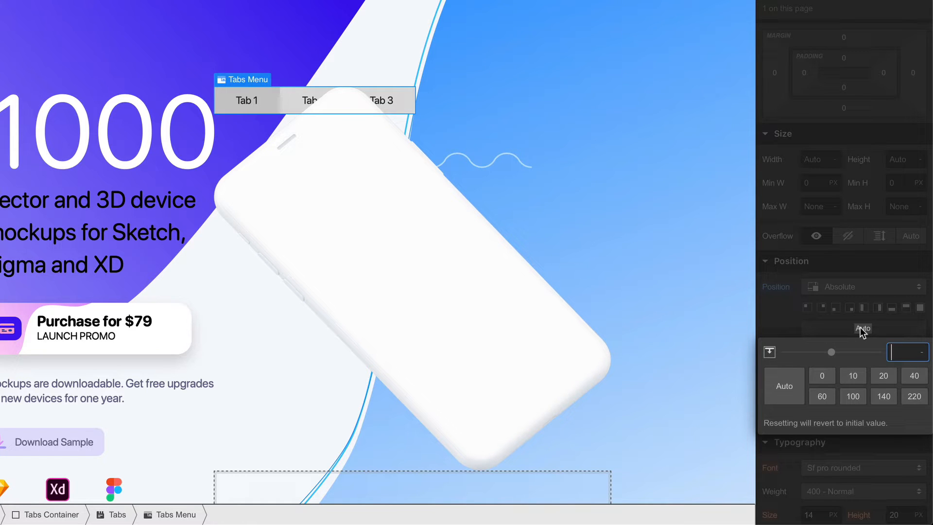
{"action": "type", "text": "400"}
{"action": "key", "text": "Return"}
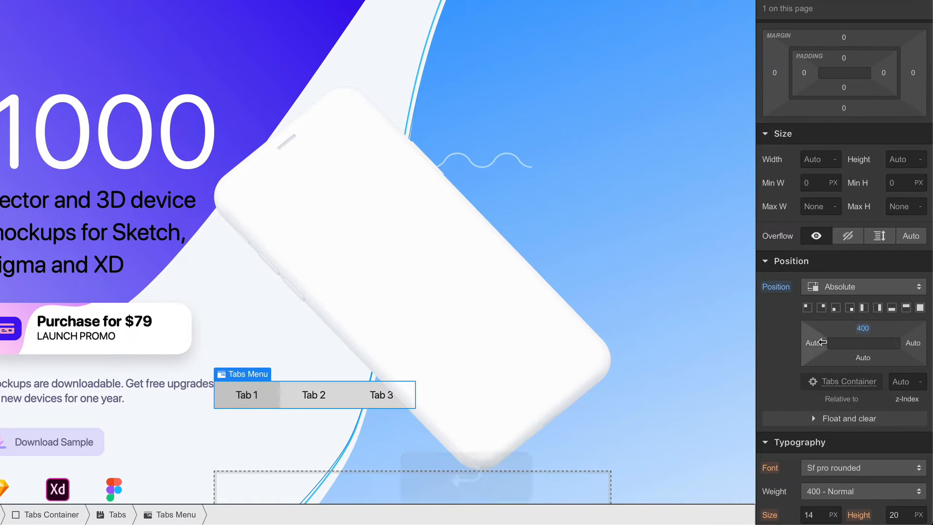
{"action": "left_click", "coordinate": [815, 343]}
{"action": "type", "text": "80"}
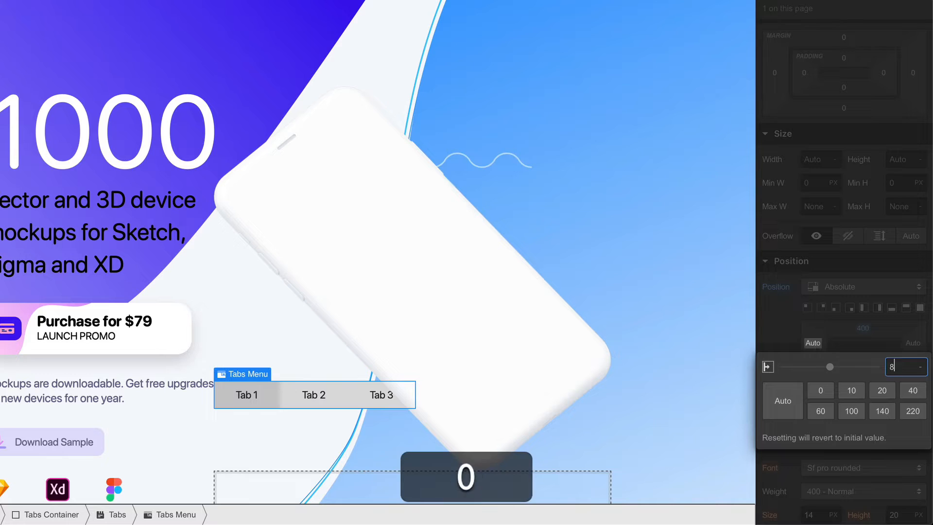
{"action": "key", "text": "Return"}
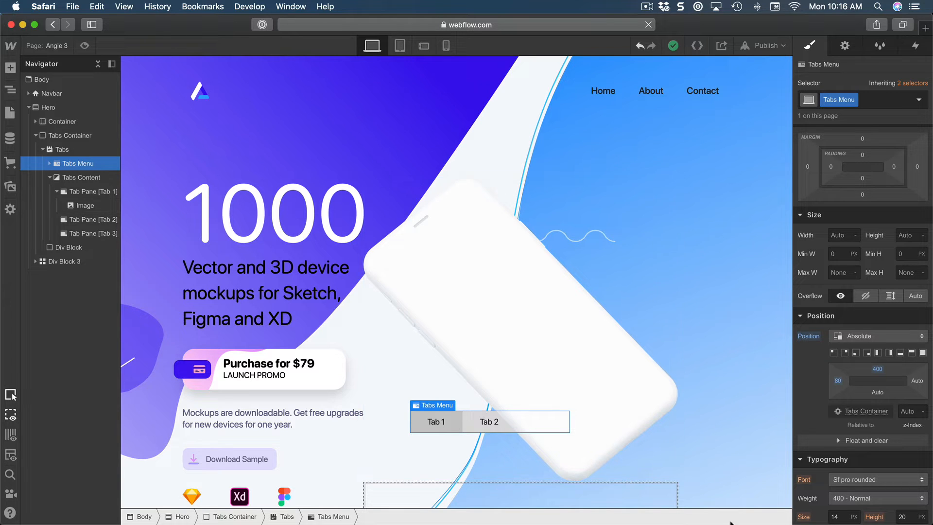
Give the Tabs Menu a z-index of 5 so it sits above the phone image.
{"action": "mouse_move", "coordinate": [912, 431]}
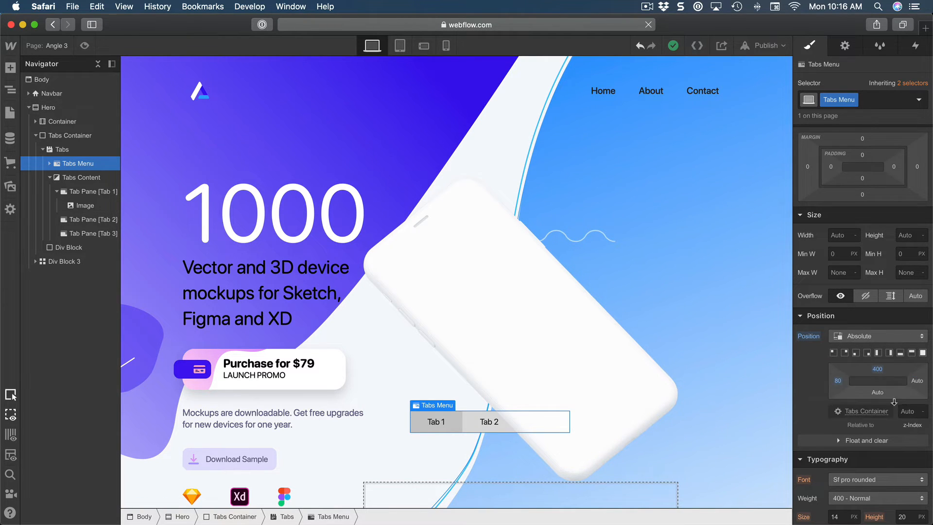
{"action": "left_click", "coordinate": [914, 412]}
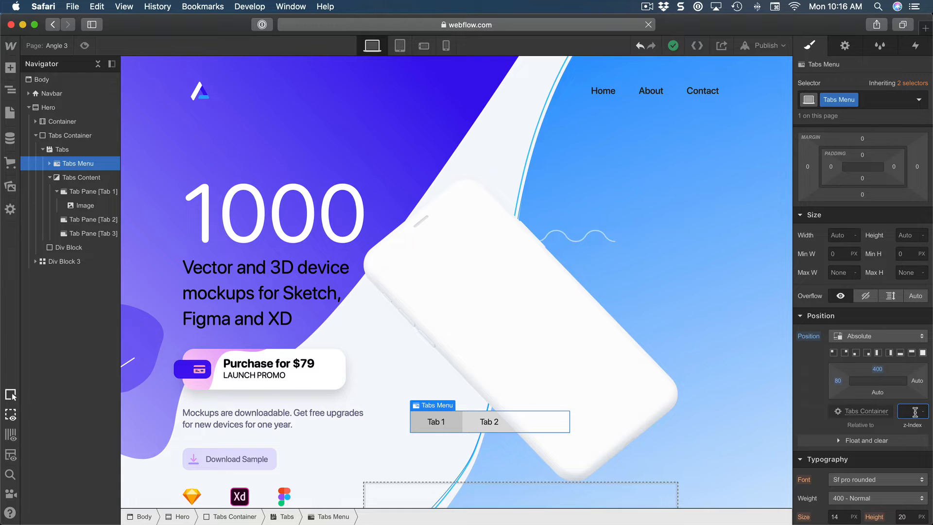
{"action": "type", "text": "5"}
{"action": "key", "text": "Return"}
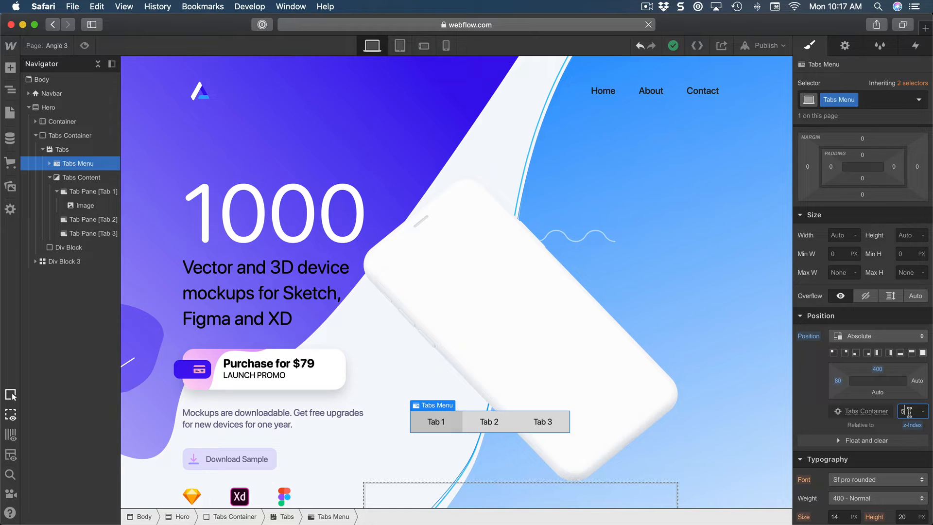
{"action": "double_click", "coordinate": [909, 412]}
Set the Tabs Menu's display to Flex with a vertical direction so the three tabs stack.
{"action": "scroll", "coordinate": [885, 307], "scroll_direction": "up", "scroll_amount": 2}
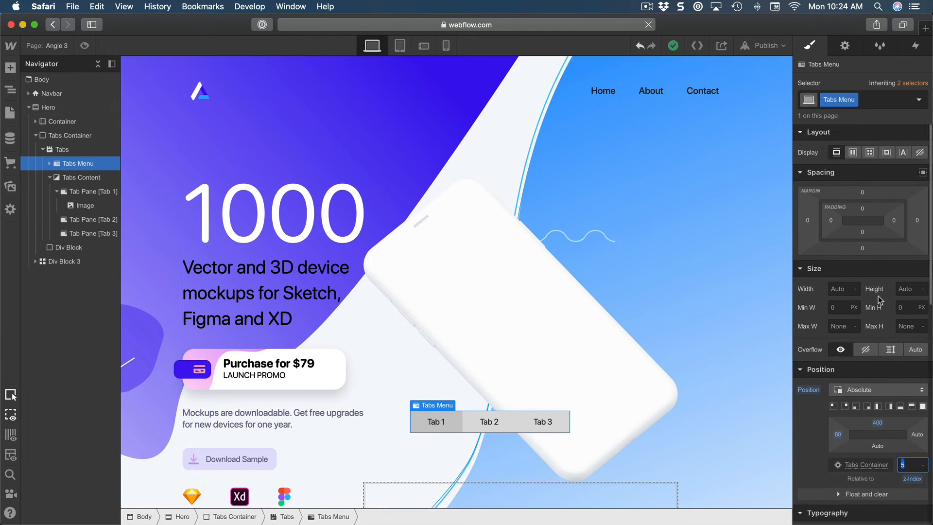
{"action": "left_click", "coordinate": [853, 152]}
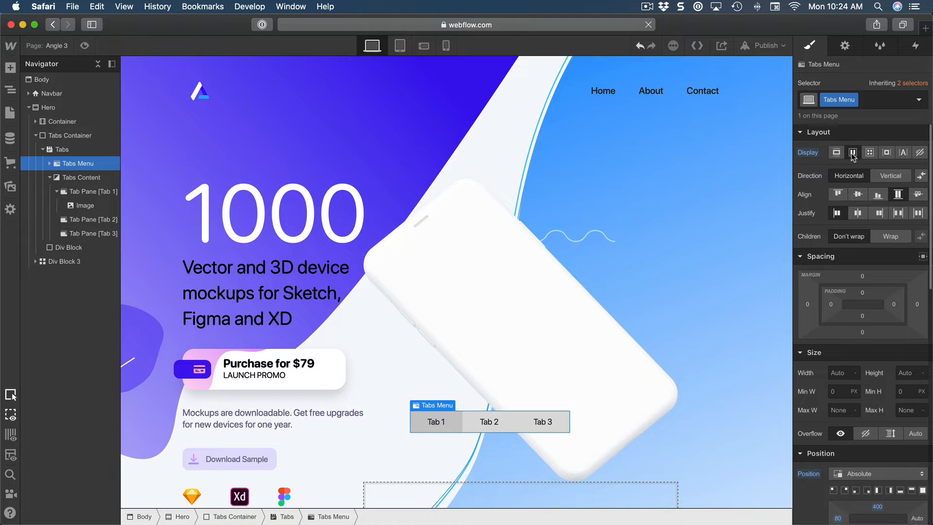
{"action": "left_click", "coordinate": [882, 178]}
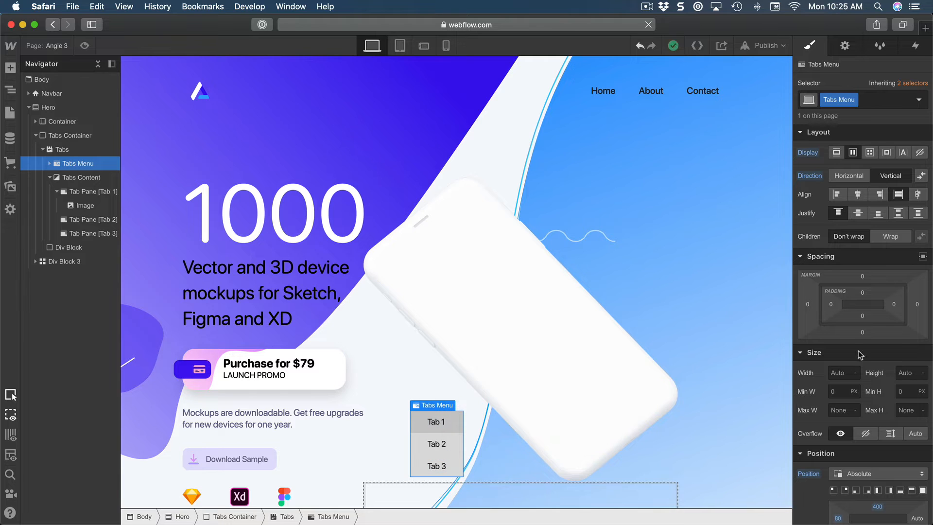
Set the font size of the first tab link in the Tabs Menu to 16 px.
{"action": "left_click", "coordinate": [456, 423]}
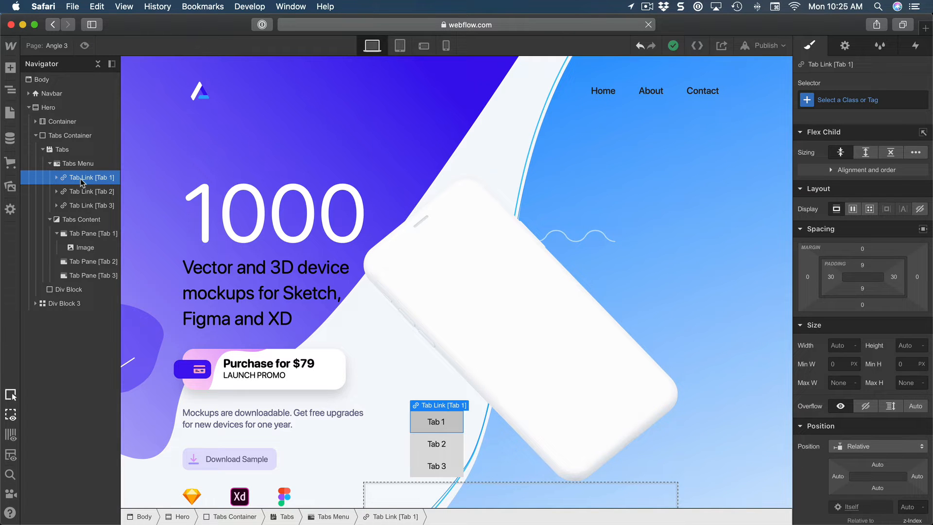
{"action": "scroll", "coordinate": [865, 342], "scroll_direction": "down", "scroll_amount": 5}
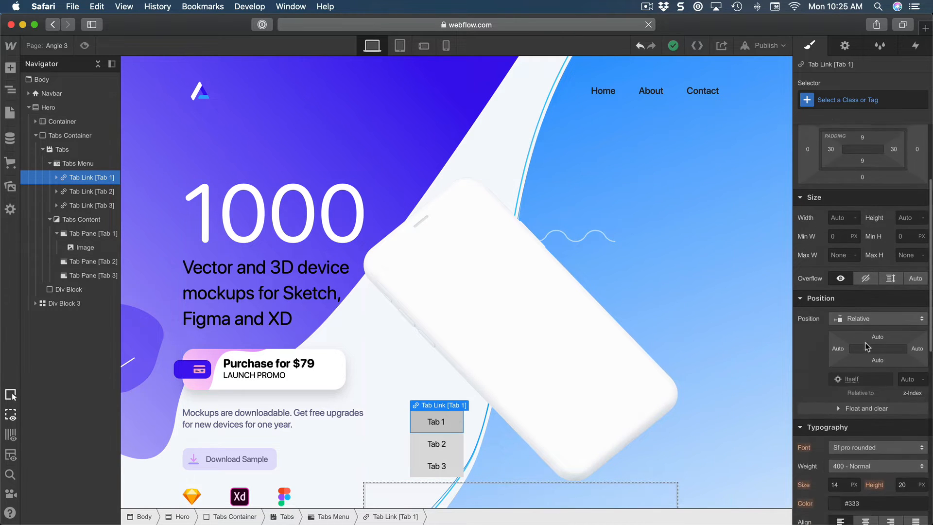
{"action": "scroll", "coordinate": [865, 342], "scroll_direction": "down", "scroll_amount": 5}
{"action": "left_click", "coordinate": [844, 352]}
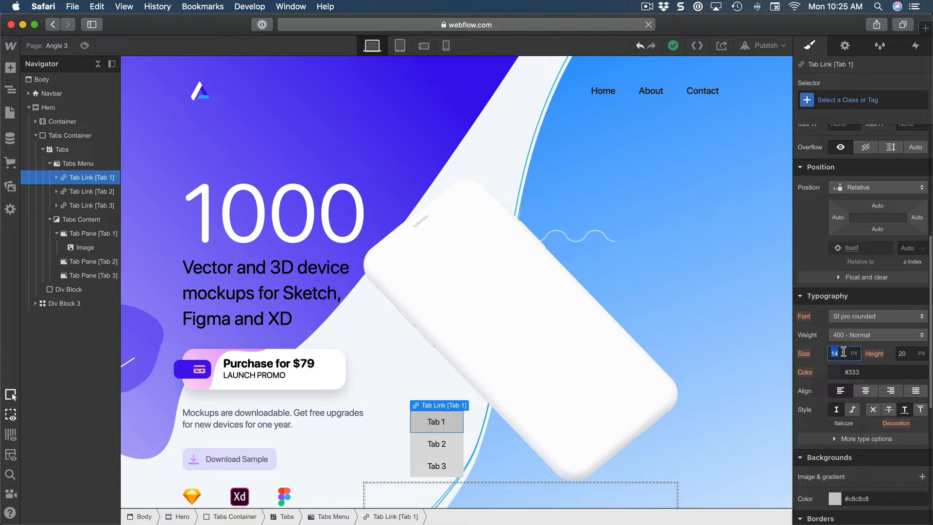
{"action": "type", "text": "16"}
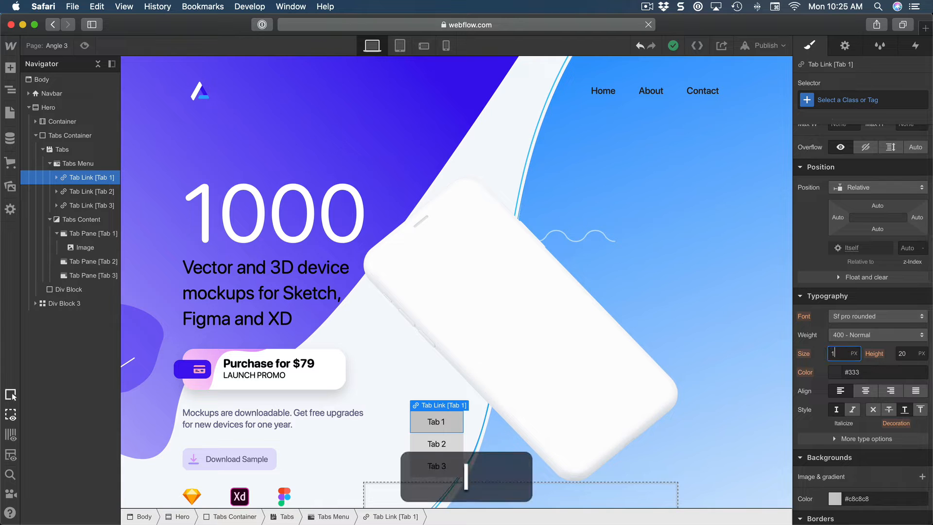
{"action": "key", "text": "Return"}
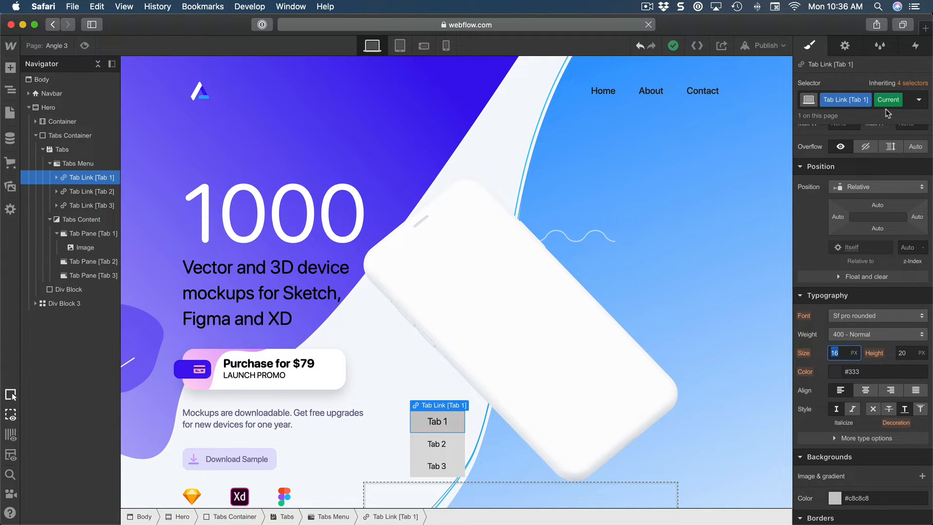
Set the line height of the first tab link in its Current state to 44 px.
{"action": "mouse_move", "coordinate": [877, 103]}
{"action": "mouse_move", "coordinate": [842, 99]}
{"action": "left_click", "coordinate": [911, 354]}
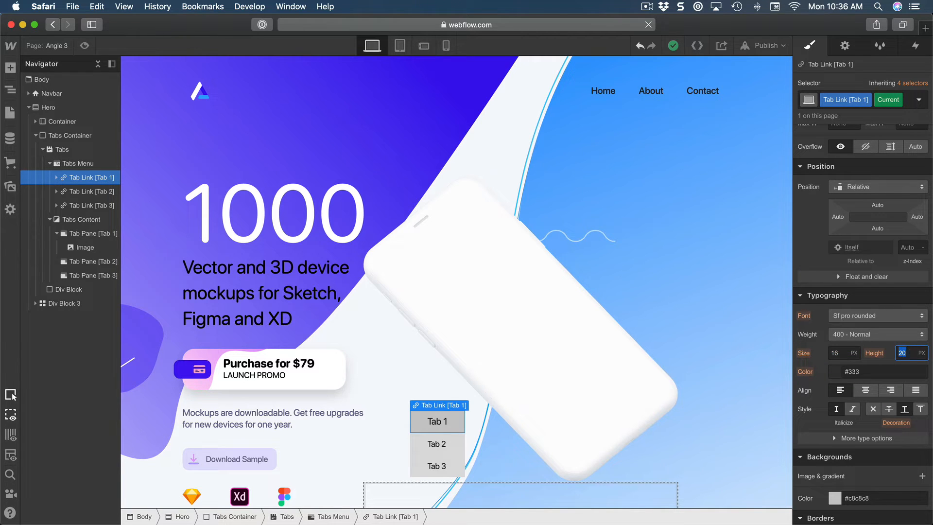
{"action": "type", "text": "44"}
{"action": "key", "text": "Return"}
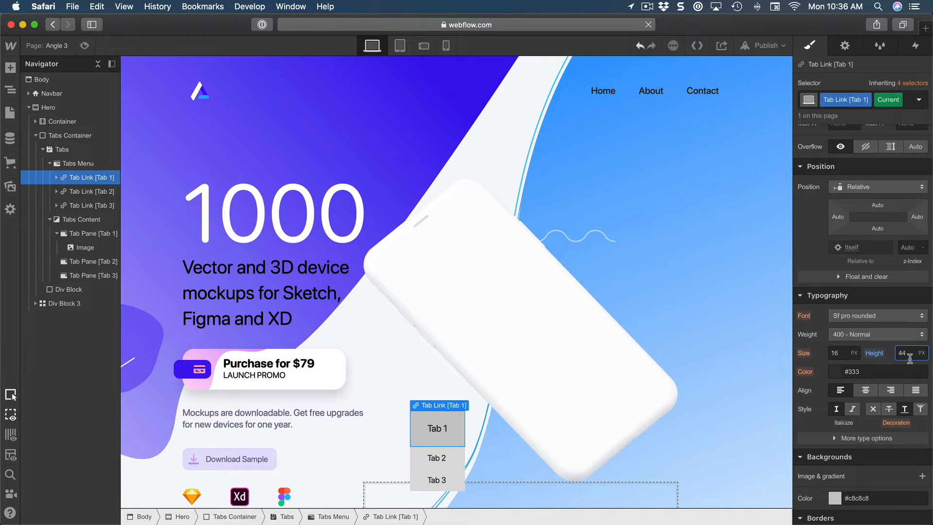
Rename the first tab link's class to Tab Link.
{"action": "left_click", "coordinate": [843, 100]}
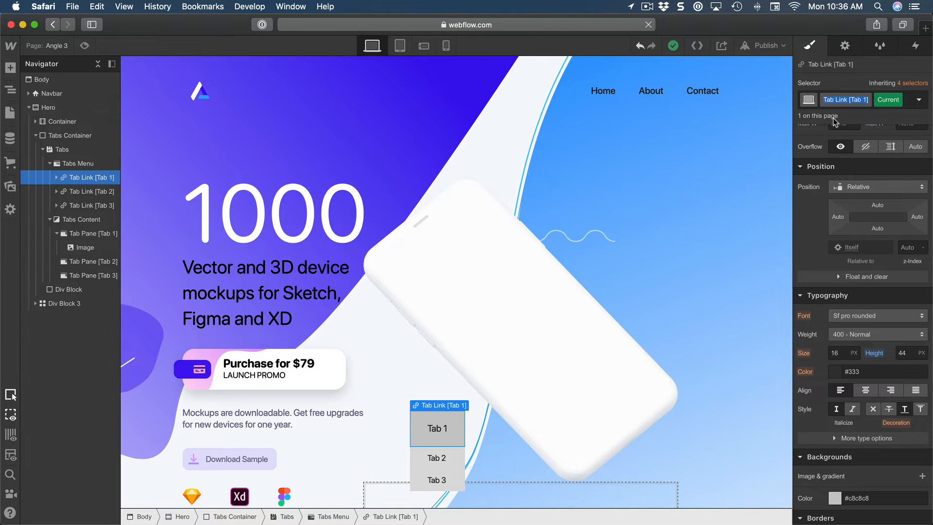
{"action": "type", "text": "Tab Link"}
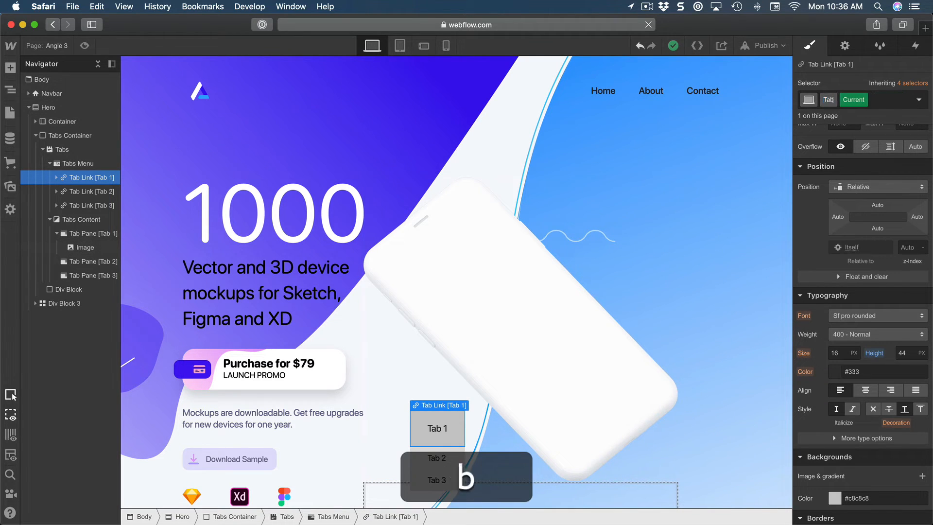
{"action": "key", "text": "Return"}
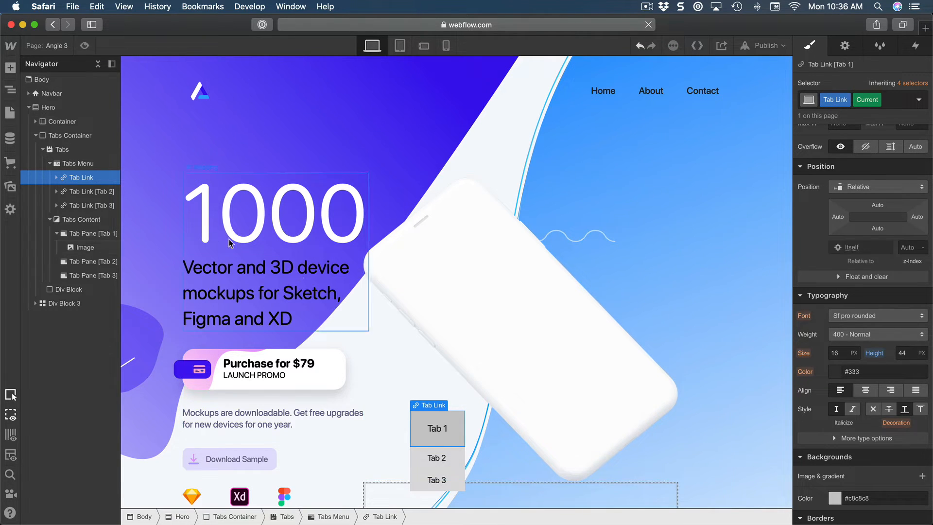
Apply the existing Tab Link class to the second and third tab links.
{"action": "left_click", "coordinate": [86, 192]}
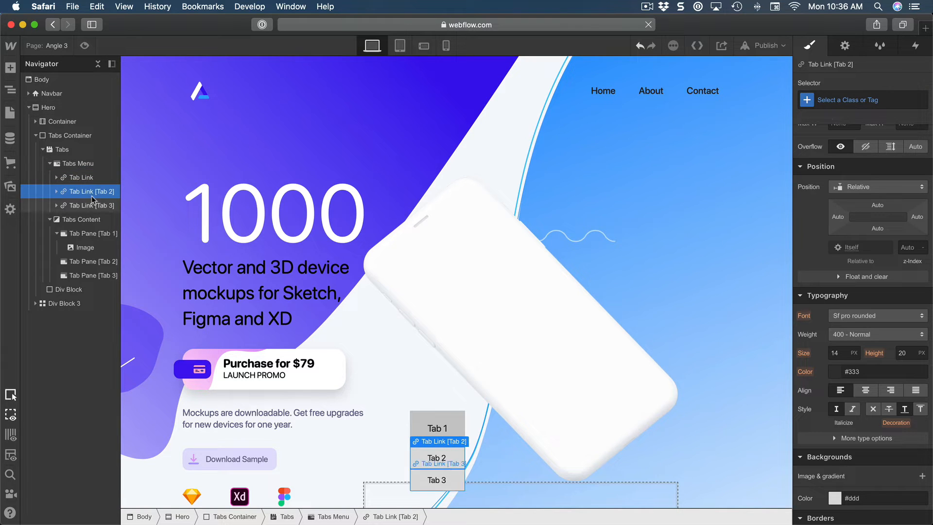
{"action": "left_click", "coordinate": [831, 101]}
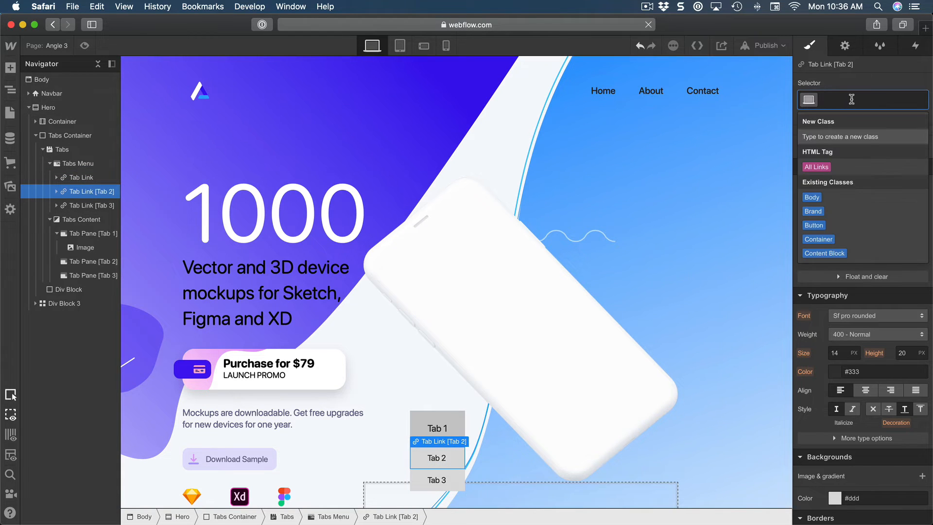
{"action": "type", "text": "tab link"}
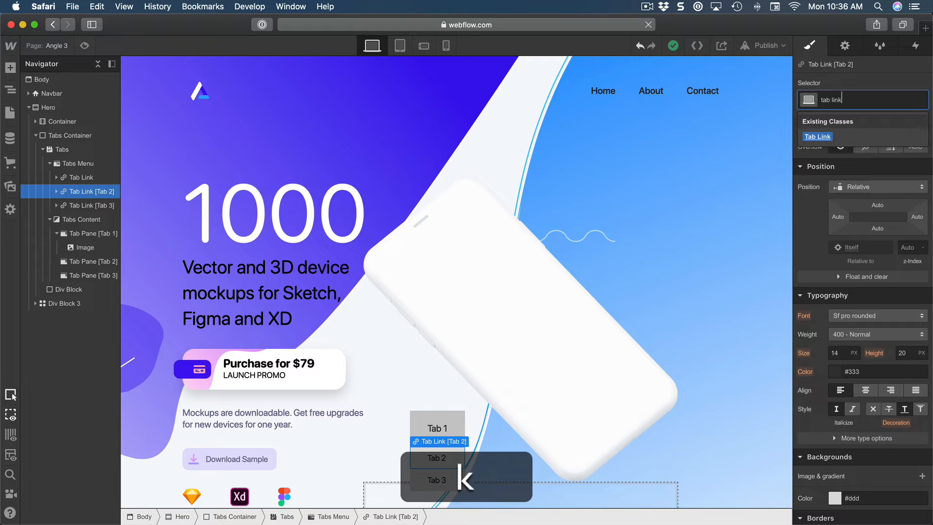
{"action": "left_click", "coordinate": [842, 141]}
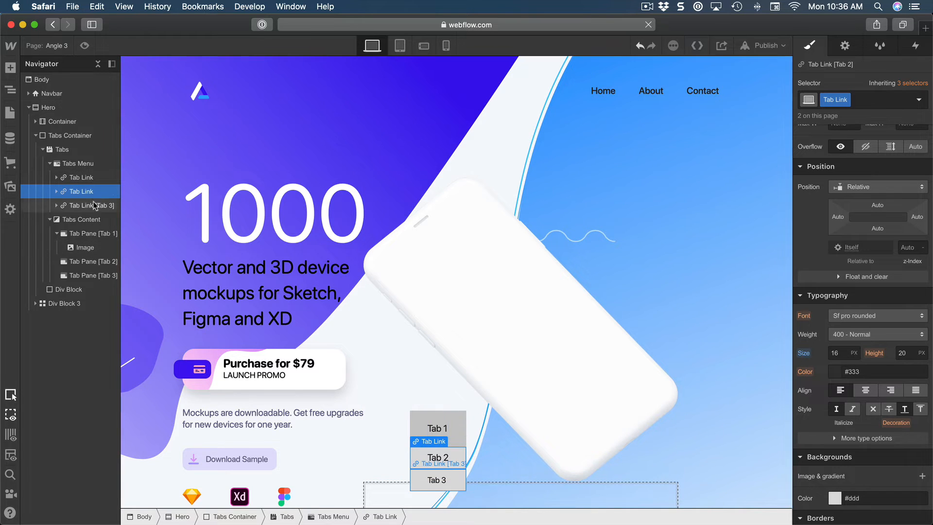
{"action": "left_click", "coordinate": [437, 479]}
{"action": "left_click", "coordinate": [862, 99]}
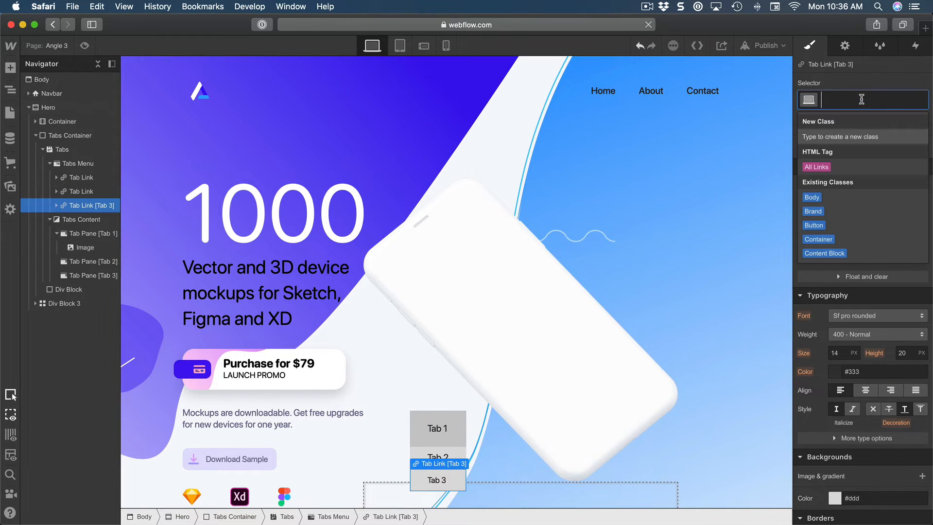
{"action": "type", "text": "tab link"}
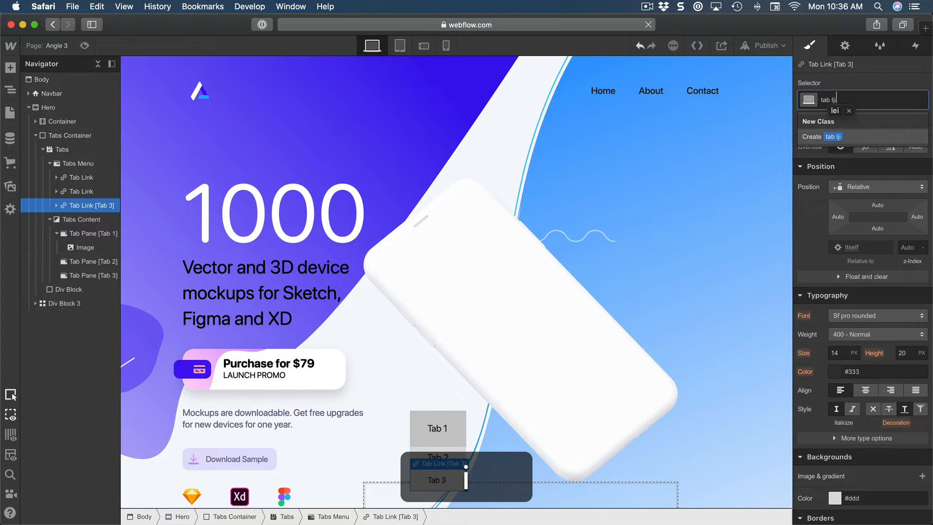
{"action": "left_click", "coordinate": [861, 136]}
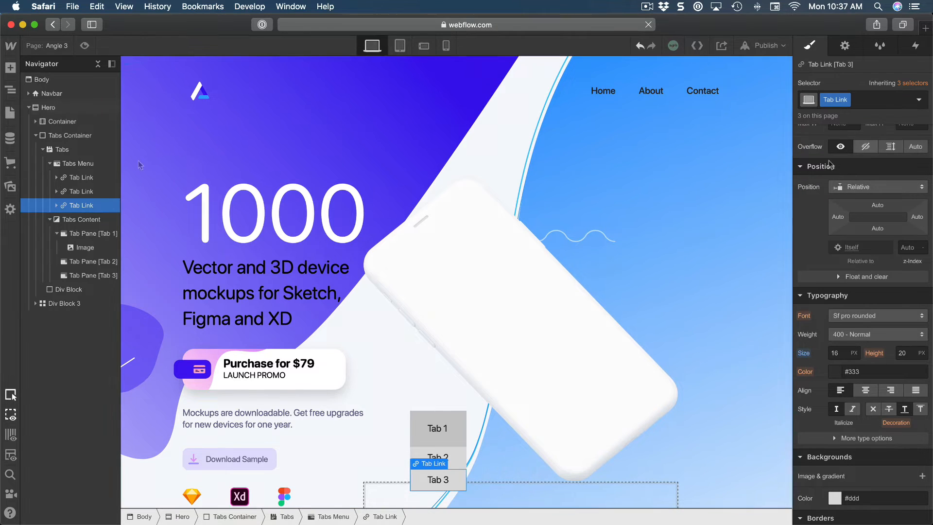
Reset the line height override on the first tab link's Current state.
{"action": "left_click", "coordinate": [84, 181]}
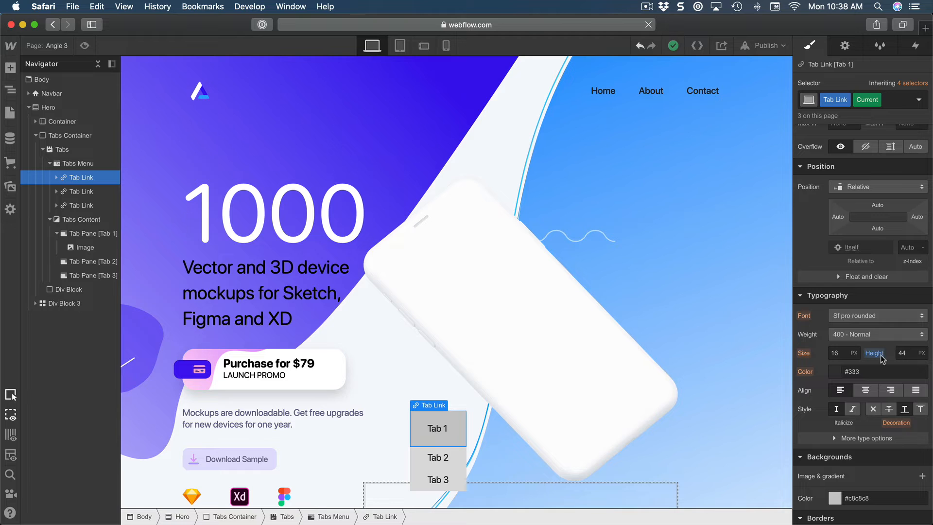
{"action": "left_click", "coordinate": [911, 354]}
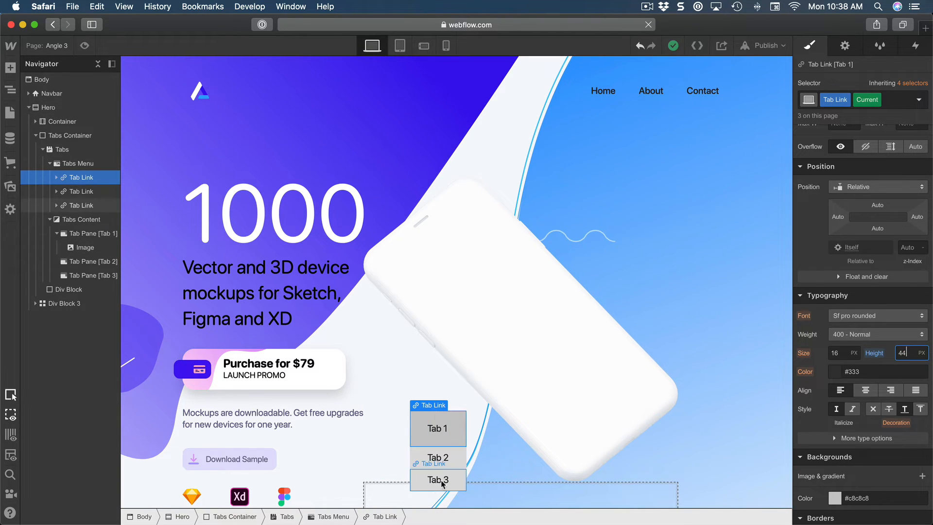
{"action": "left_click", "coordinate": [869, 358]}
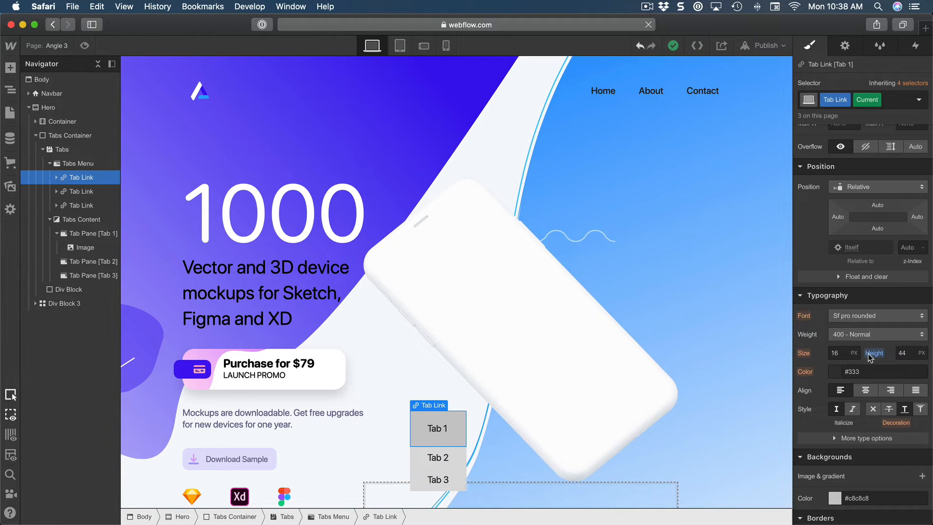
{"action": "left_click", "coordinate": [869, 358]}
{"action": "left_click", "coordinate": [848, 374]}
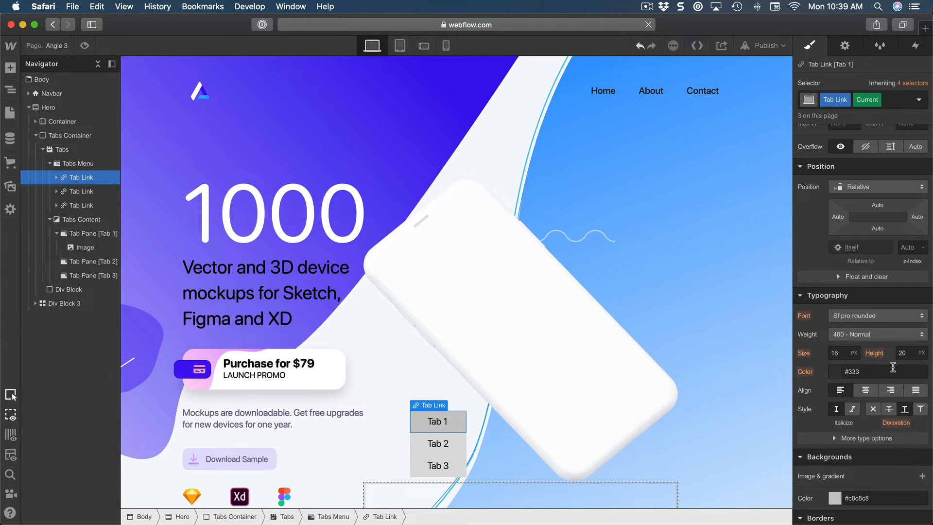
Set the line height of the Tab Link class to 44 px through the second tab link.
{"action": "left_click", "coordinate": [77, 193]}
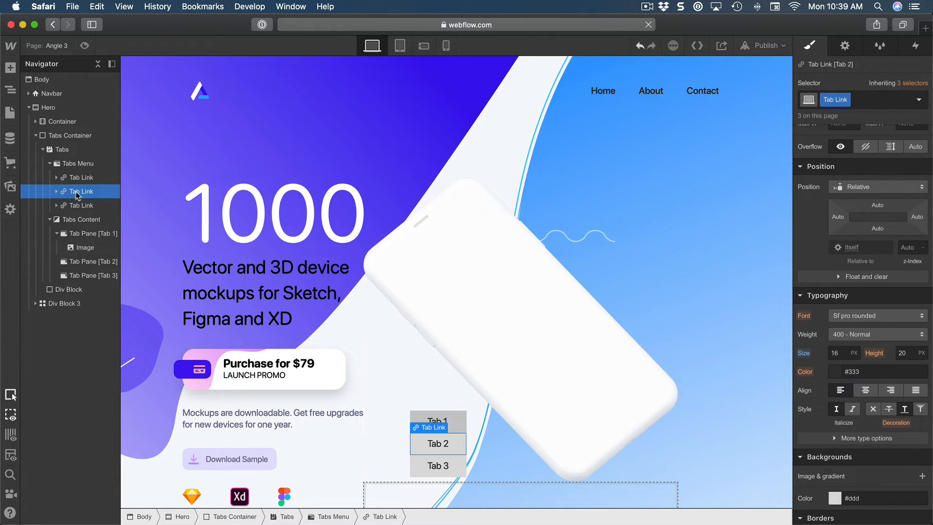
{"action": "left_click", "coordinate": [901, 354]}
{"action": "type", "text": "44"}
{"action": "key", "text": "Return"}
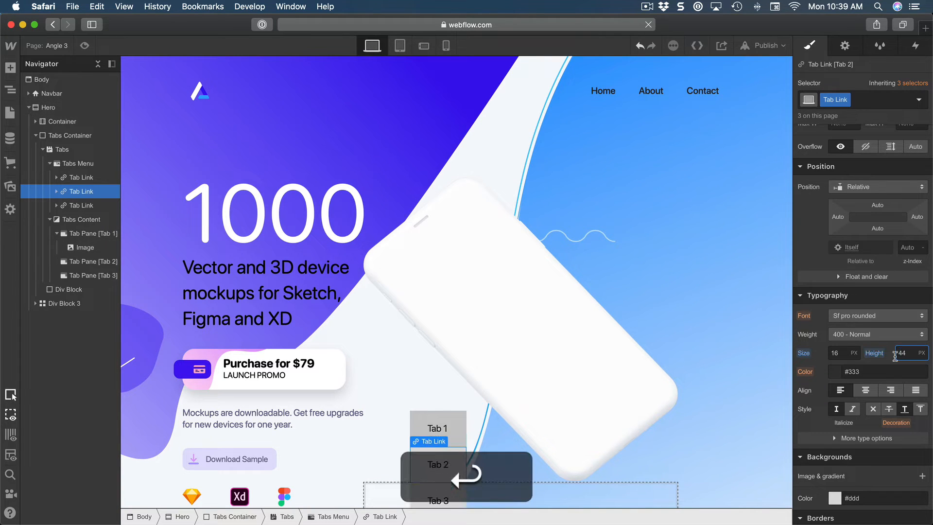
Set the text color of the Tab Link class to black.
{"action": "scroll", "coordinate": [551, 398], "scroll_direction": "down", "scroll_amount": 1}
{"action": "scroll", "coordinate": [552, 397], "scroll_direction": "down", "scroll_amount": 2}
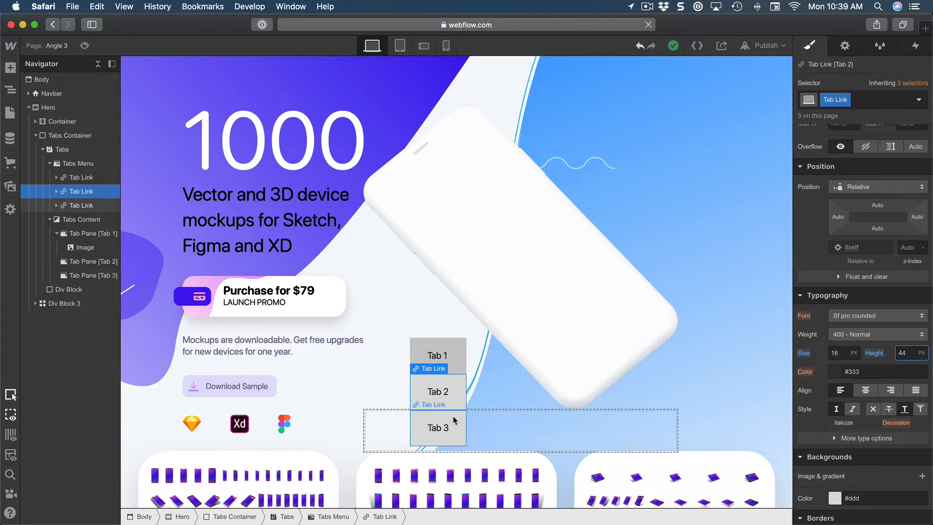
{"action": "scroll", "coordinate": [865, 340], "scroll_direction": "down", "scroll_amount": 1}
{"action": "left_click", "coordinate": [875, 367]}
{"action": "type", "text": "b"}
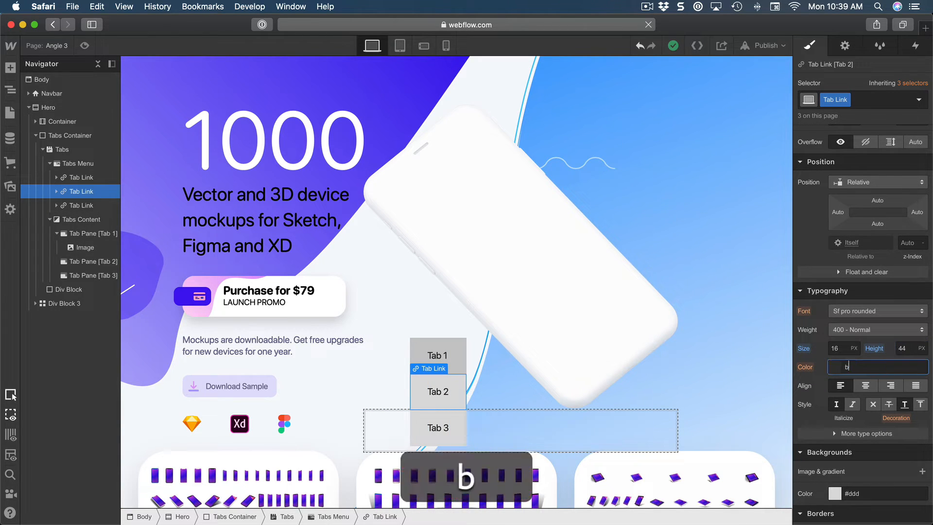
{"action": "type", "text": "lack"}
{"action": "key", "text": "Return"}
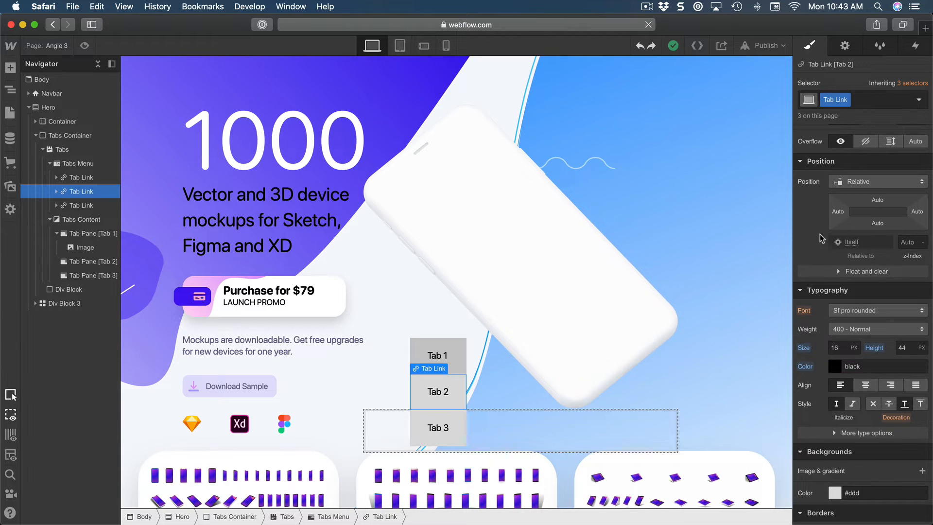
Make the Tab Link background color transparent and set its corner radius to 20 px.
{"action": "scroll", "coordinate": [821, 238], "scroll_direction": "down", "scroll_amount": 5}
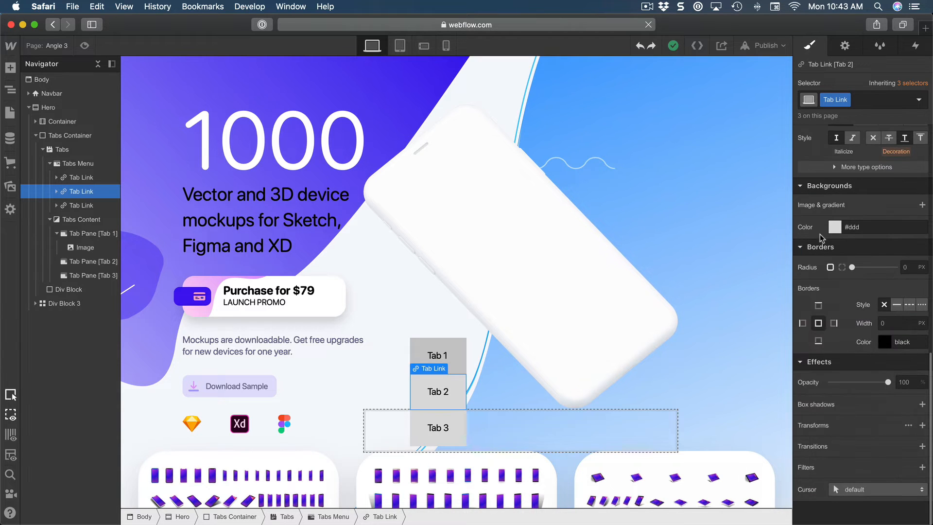
{"action": "left_click", "coordinate": [878, 228]}
{"action": "type", "text": "transparent"}
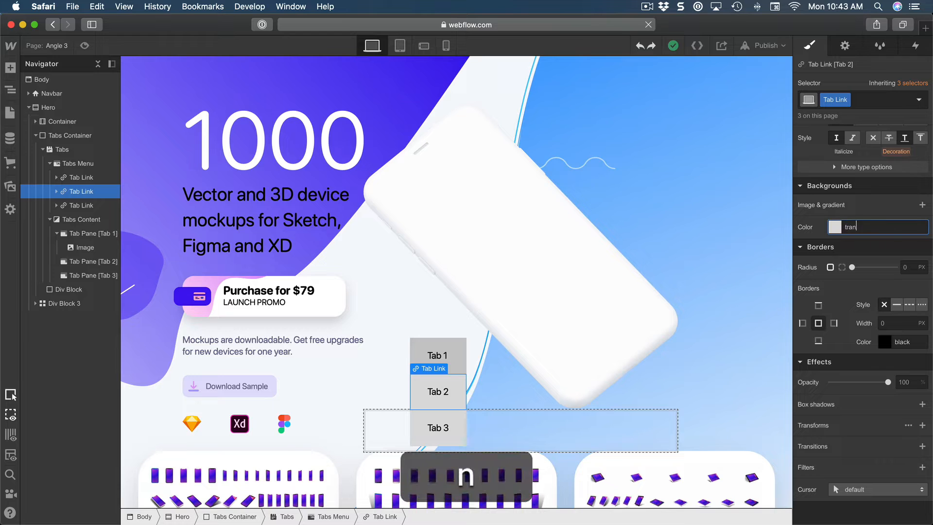
{"action": "key", "text": "Return"}
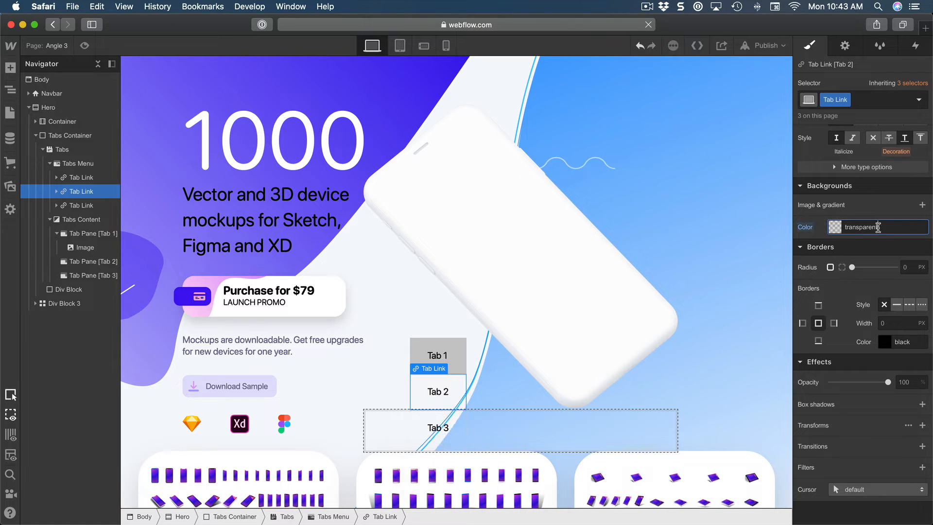
{"action": "left_click", "coordinate": [912, 267]}
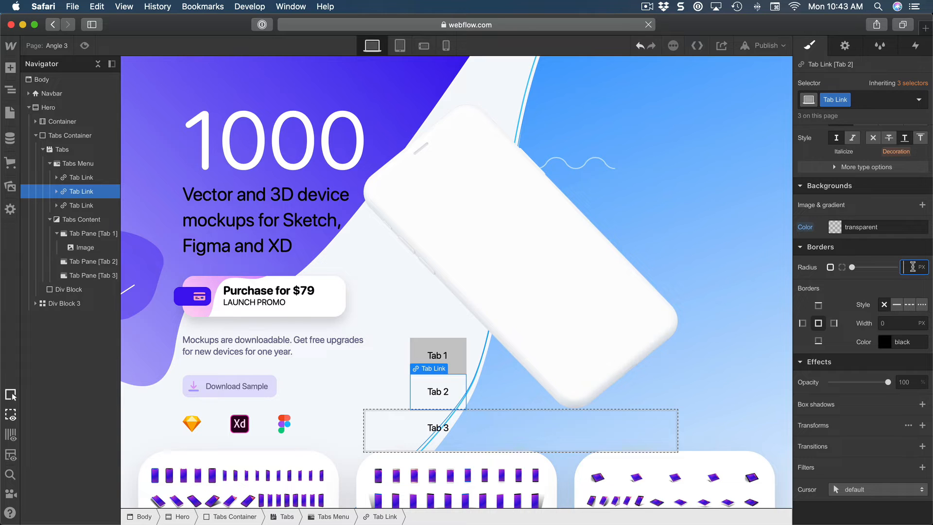
{"action": "type", "text": "20"}
{"action": "key", "text": "Return"}
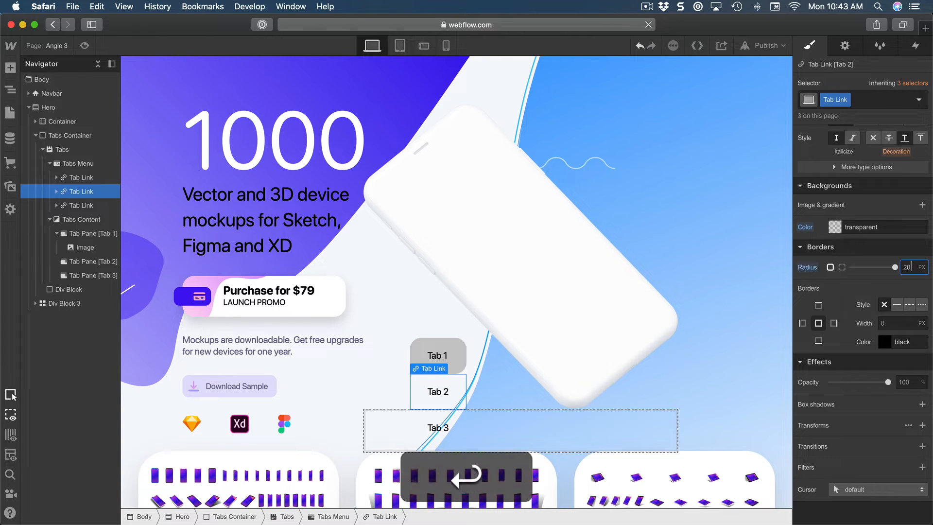
Give the Tab Link class a solid 2 px border on all sides with the color transparent.
{"action": "left_click", "coordinate": [895, 305]}
{"action": "left_click", "coordinate": [892, 324]}
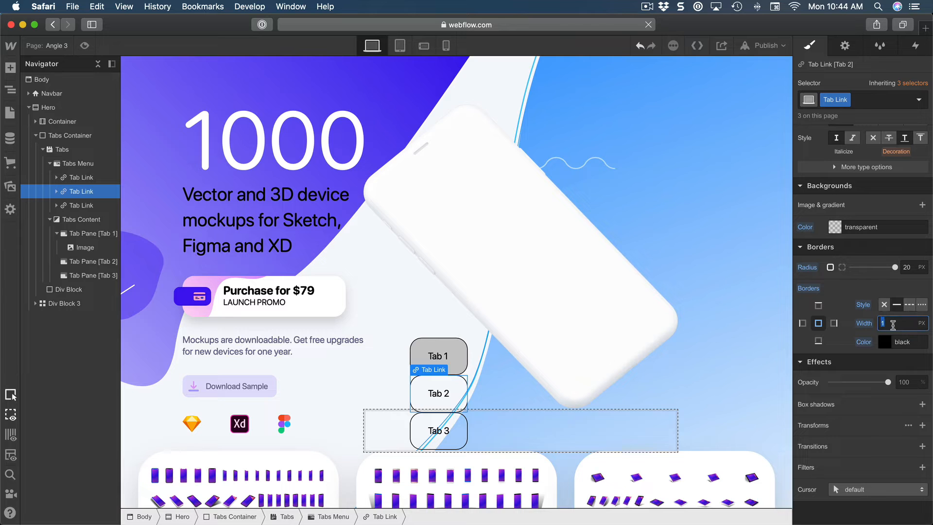
{"action": "type", "text": "2"}
{"action": "key", "text": "Return"}
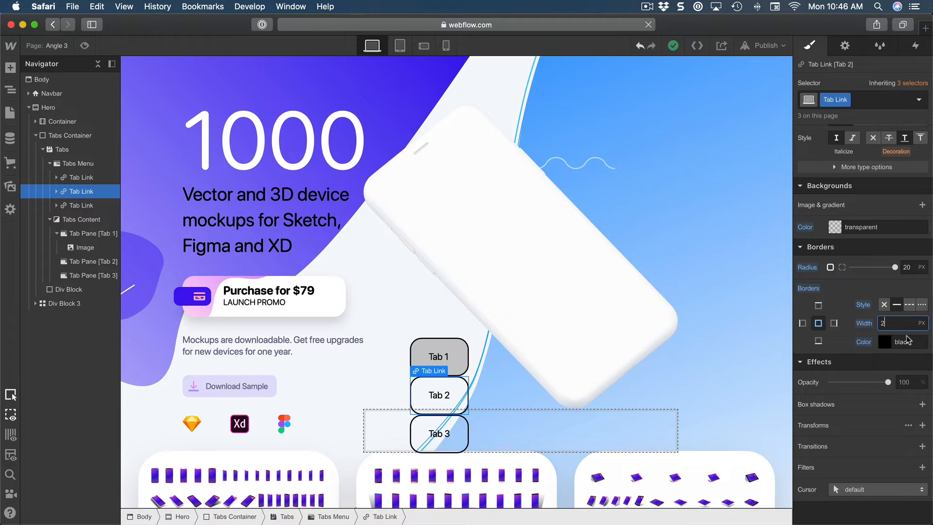
{"action": "left_click", "coordinate": [915, 341]}
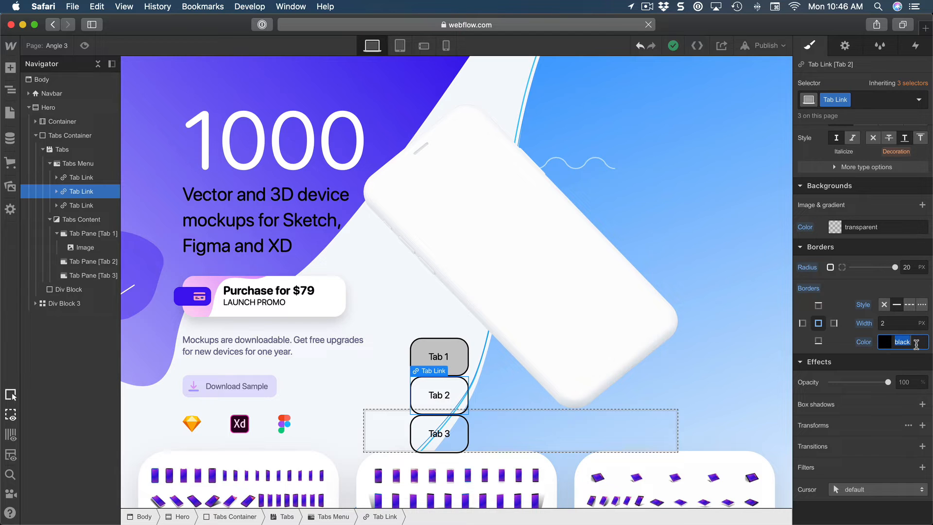
{"action": "type", "text": "transparent"}
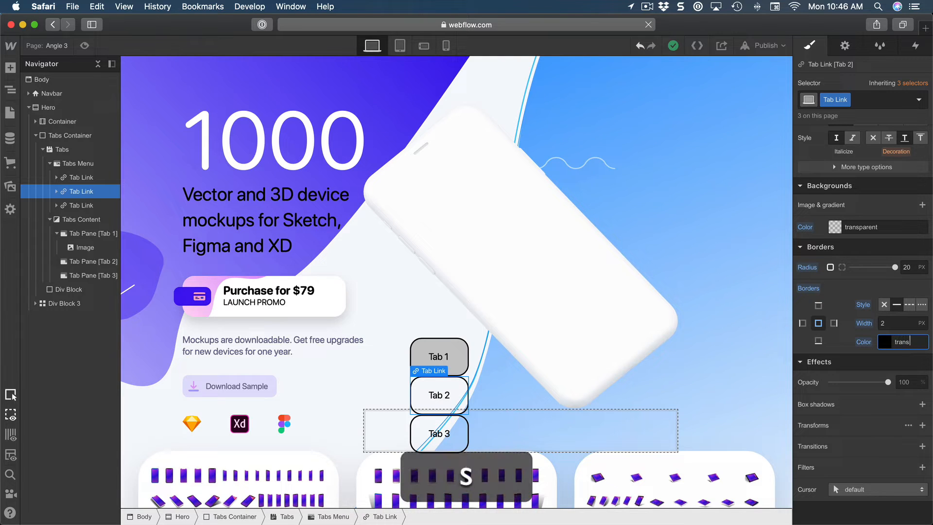
{"action": "key", "text": "Return"}
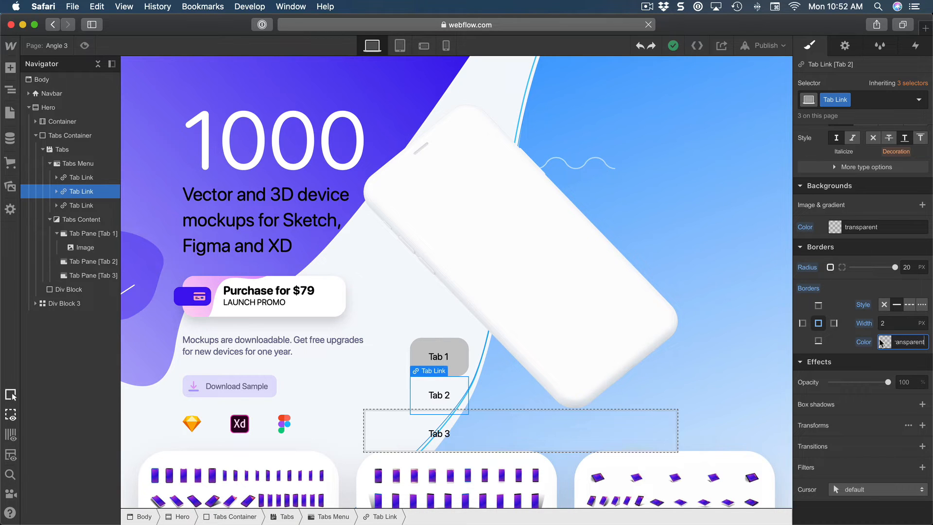
Add Icon-Phone.svg from the image assets as the background image of the Tab Link class.
{"action": "left_click", "coordinate": [921, 206]}
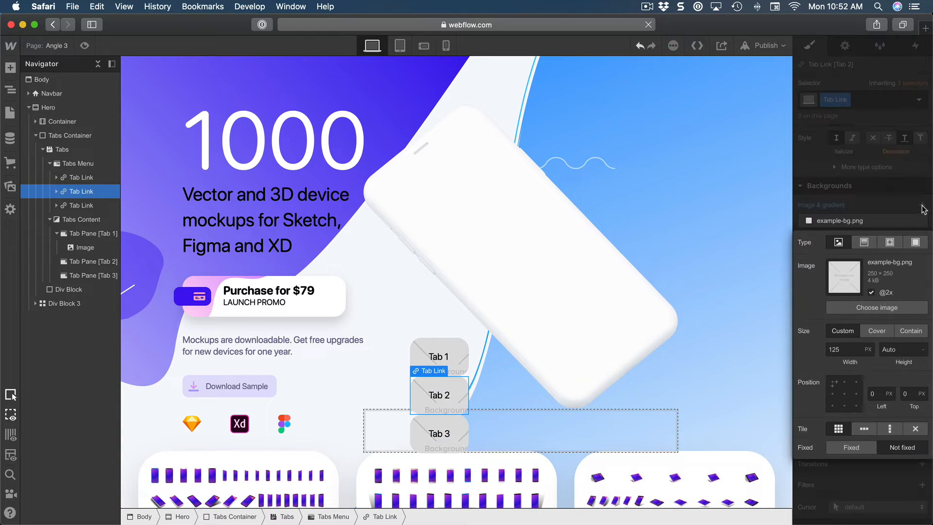
{"action": "left_click", "coordinate": [851, 309]}
{"action": "scroll", "coordinate": [107, 410], "scroll_direction": "down", "scroll_amount": 6}
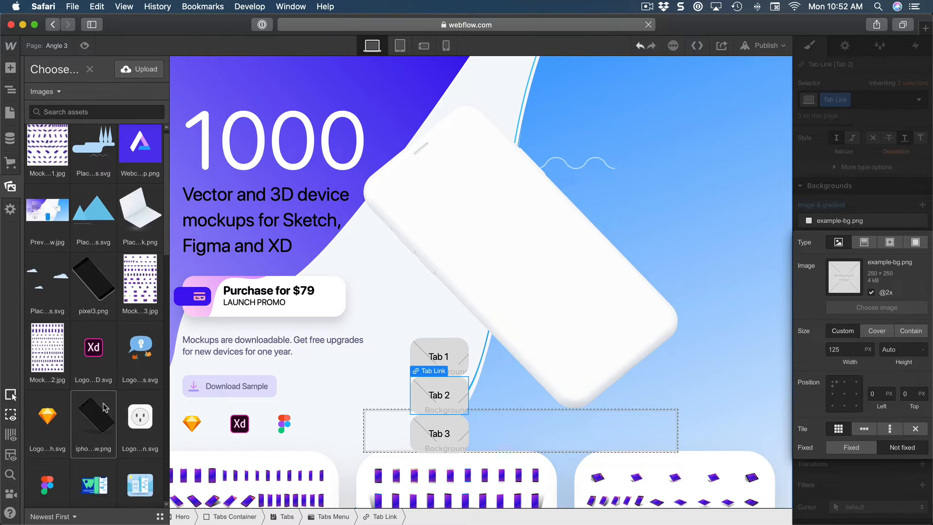
{"action": "scroll", "coordinate": [94, 412], "scroll_direction": "down", "scroll_amount": 2}
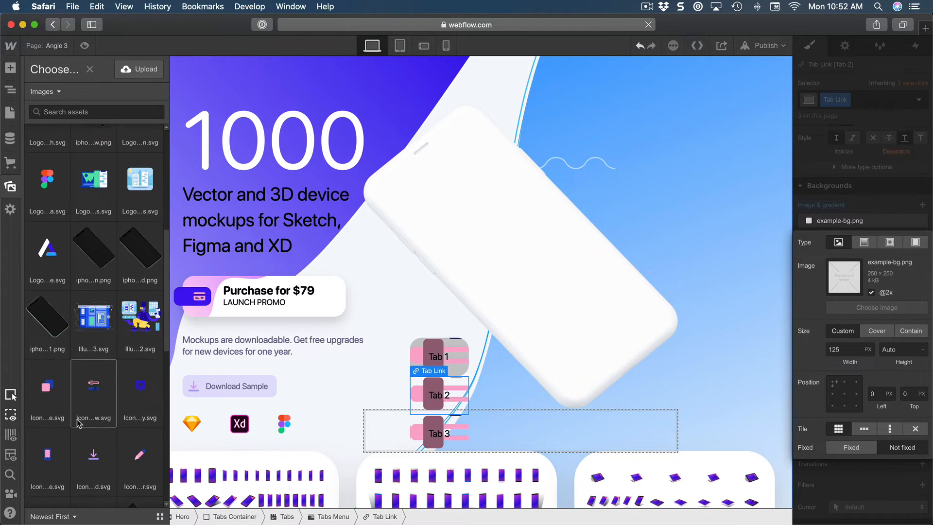
{"action": "left_click", "coordinate": [43, 457]}
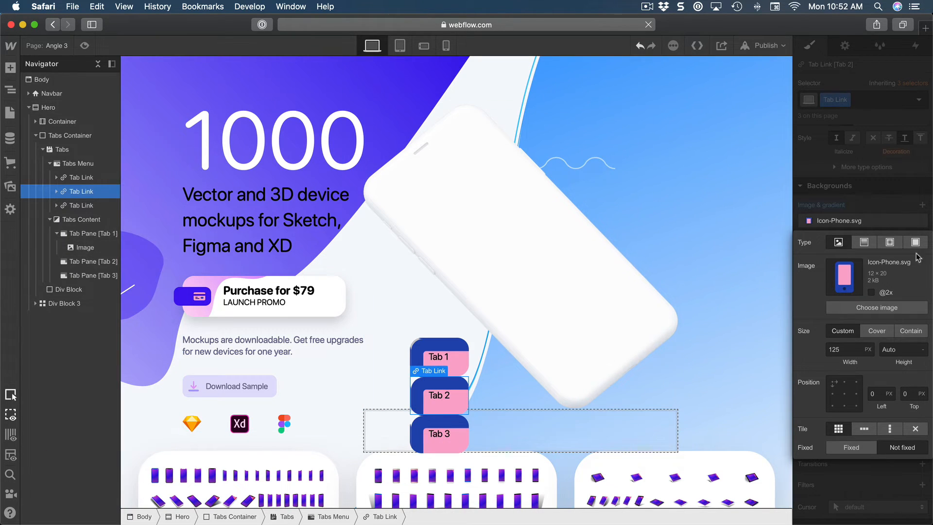
Set the phone icon background to Auto width, anchor it at the left middle, and turn off tiling.
{"action": "double_click", "coordinate": [841, 349]}
{"action": "type", "text": "Auto"}
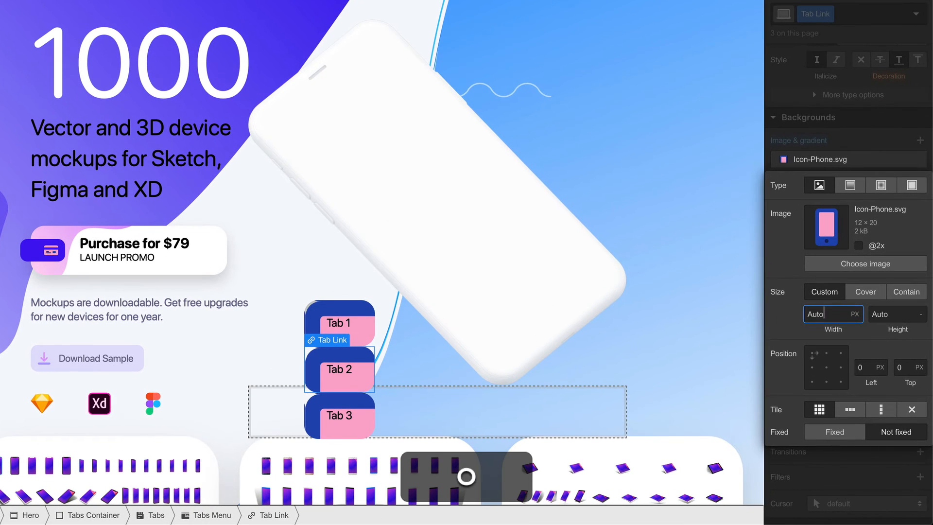
{"action": "key", "text": "Return"}
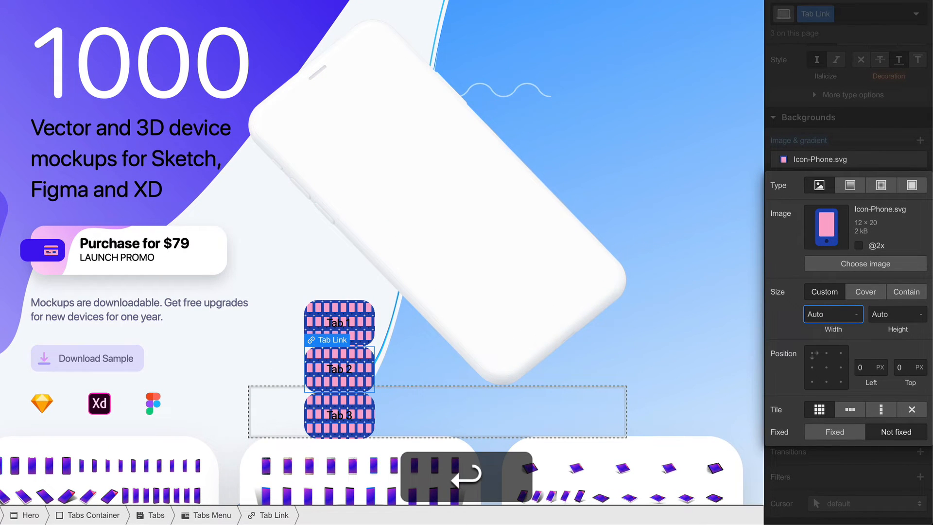
{"action": "left_click", "coordinate": [811, 367]}
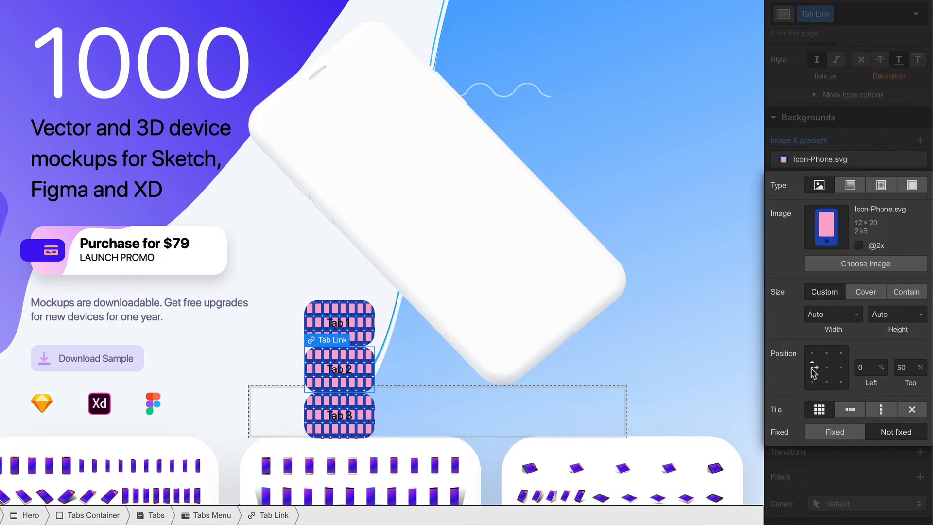
{"action": "left_click", "coordinate": [910, 411]}
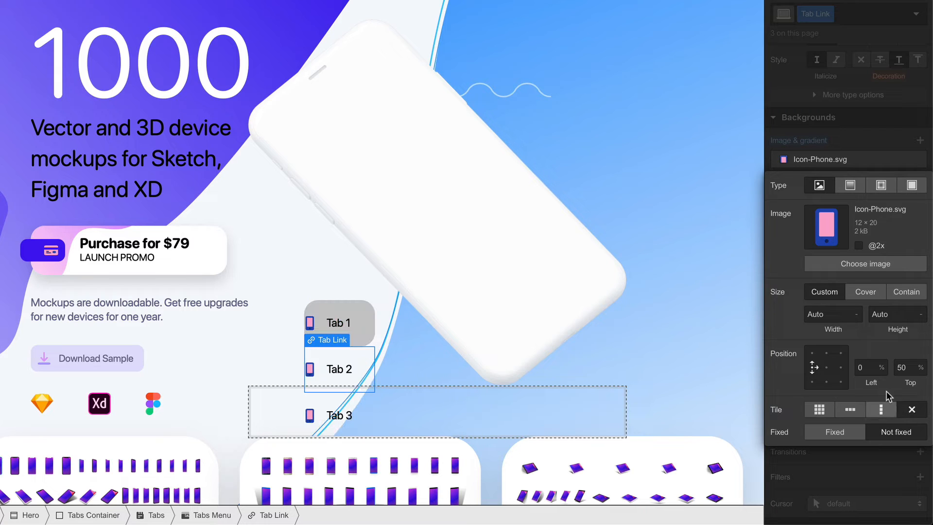
Offset the phone icon background 30 px from the left of the tab link.
{"action": "left_click", "coordinate": [865, 367]}
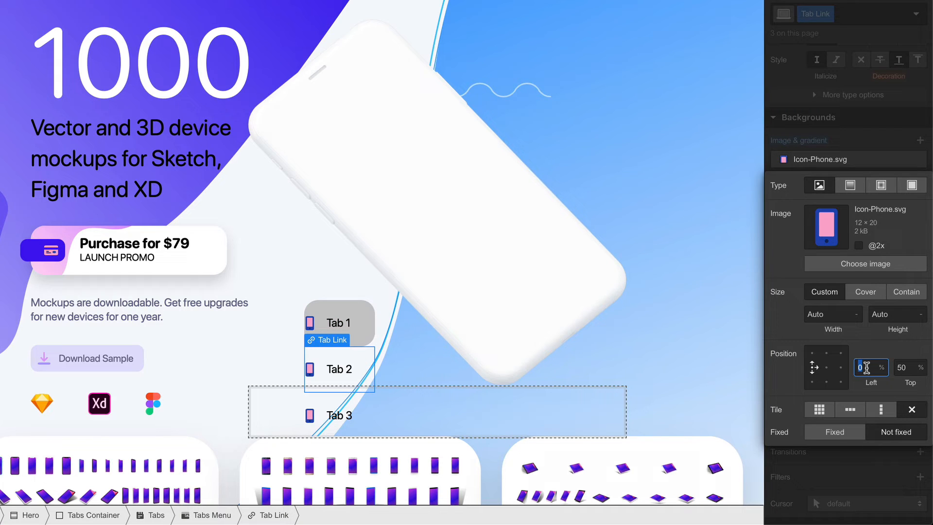
{"action": "type", "text": "30px"}
{"action": "key", "text": "Return"}
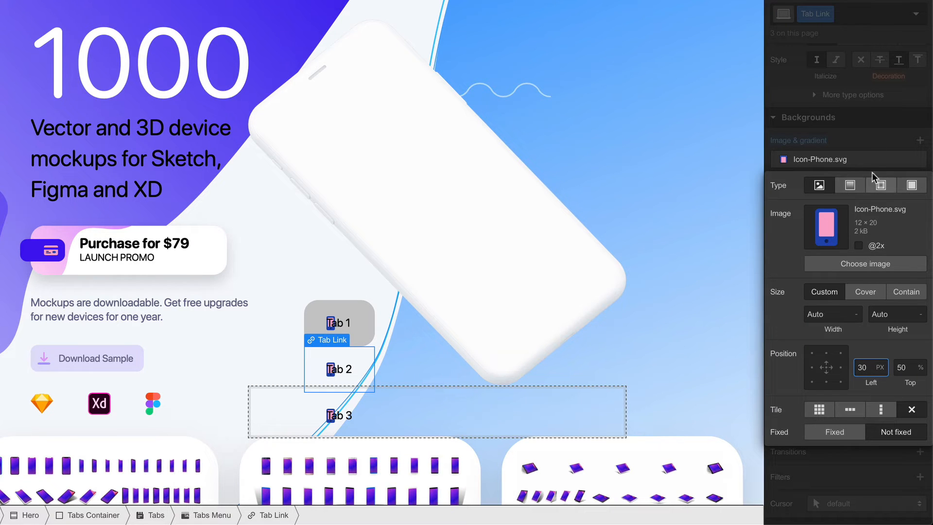
{"action": "left_click", "coordinate": [859, 130]}
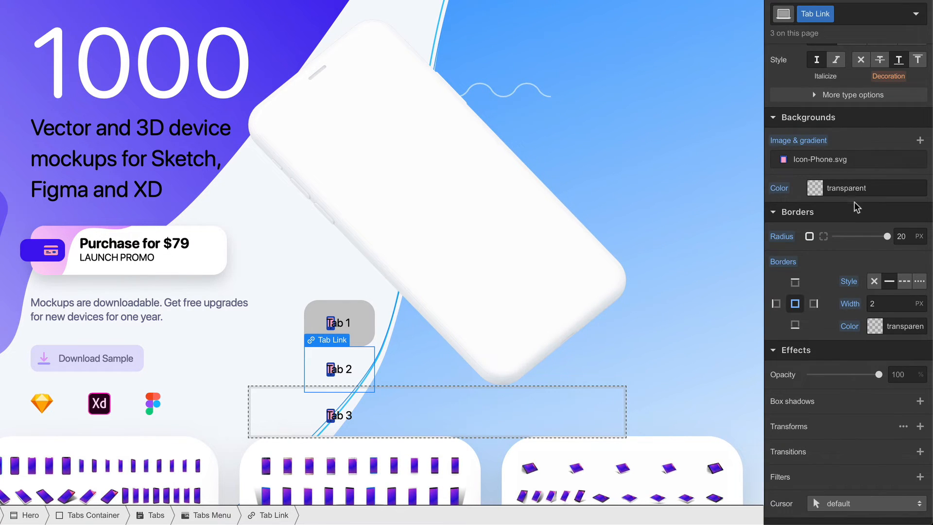
Set the top and bottom padding of the Tab Link class to 0 px.
{"action": "scroll", "coordinate": [856, 214], "scroll_direction": "up", "scroll_amount": 10}
{"action": "scroll", "coordinate": [855, 216], "scroll_direction": "up", "scroll_amount": 3}
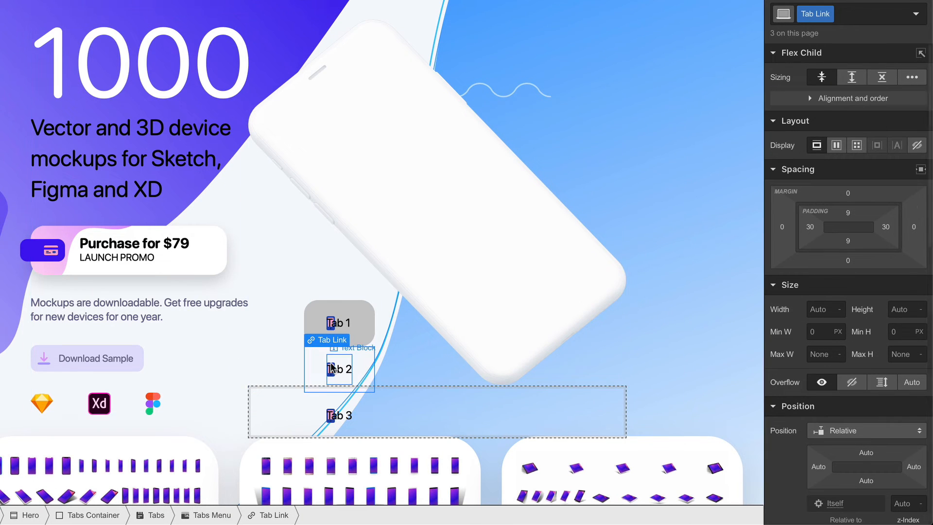
{"action": "left_click", "coordinate": [847, 216]}
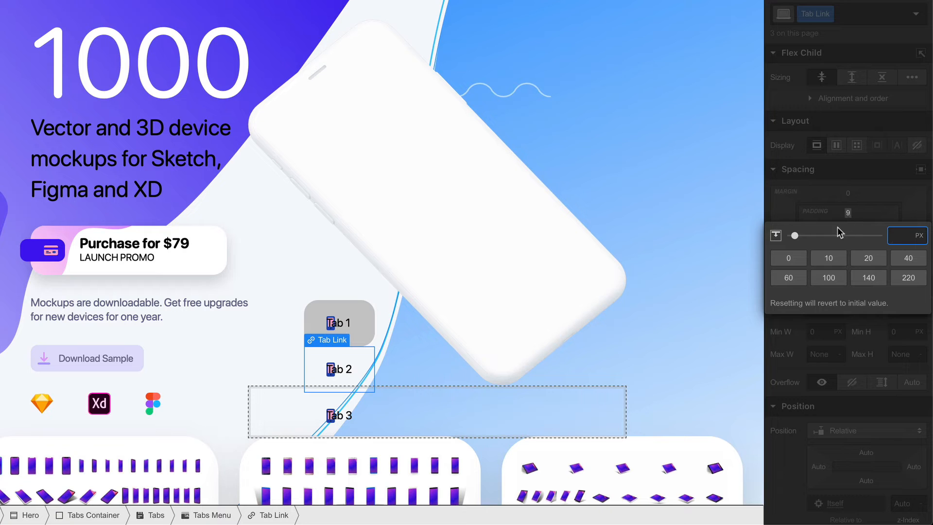
{"action": "left_click", "coordinate": [848, 215]}
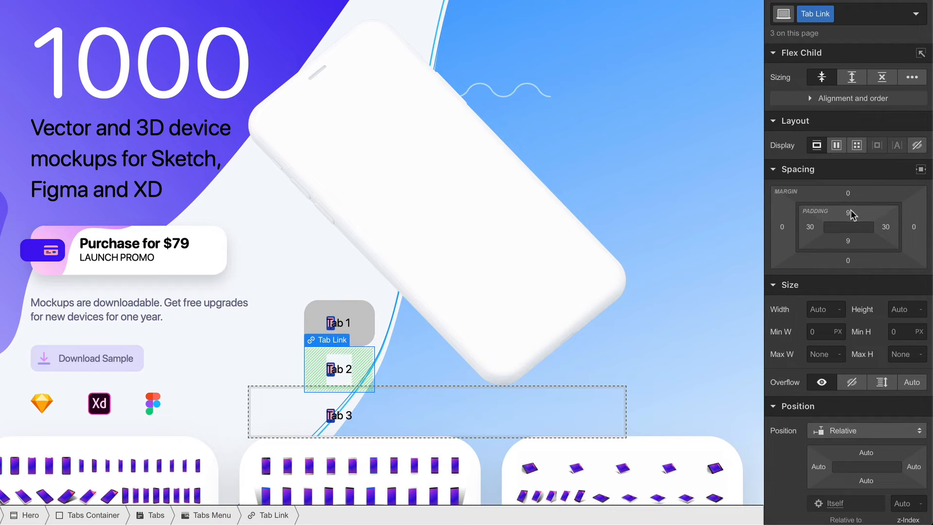
{"action": "left_click", "coordinate": [849, 214]}
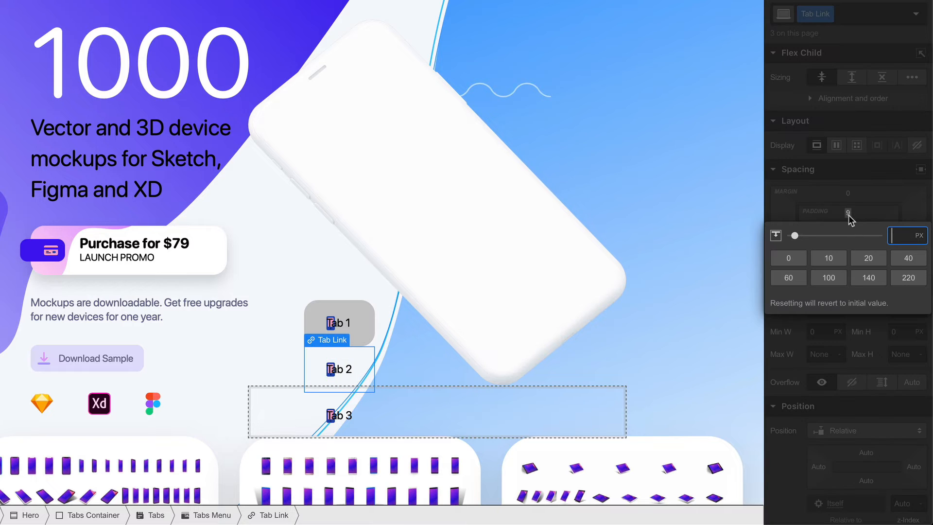
{"action": "left_click", "coordinate": [794, 258]}
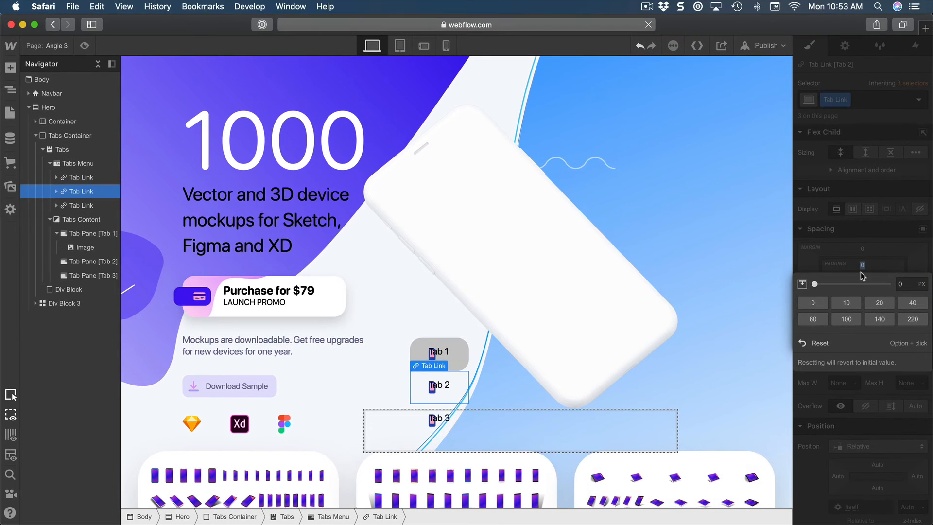
{"action": "left_click", "coordinate": [879, 263]}
{"action": "left_click", "coordinate": [863, 288]}
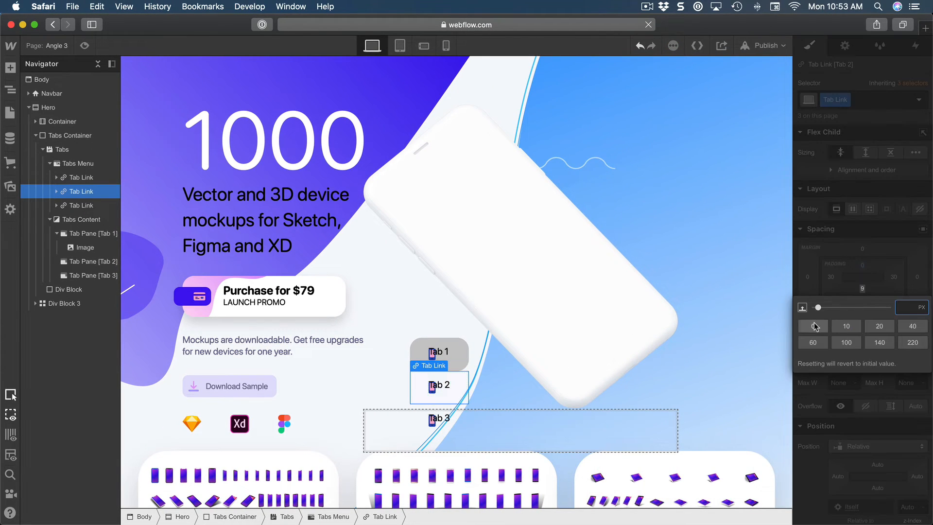
{"action": "left_click", "coordinate": [812, 326]}
{"action": "left_click", "coordinate": [866, 290]}
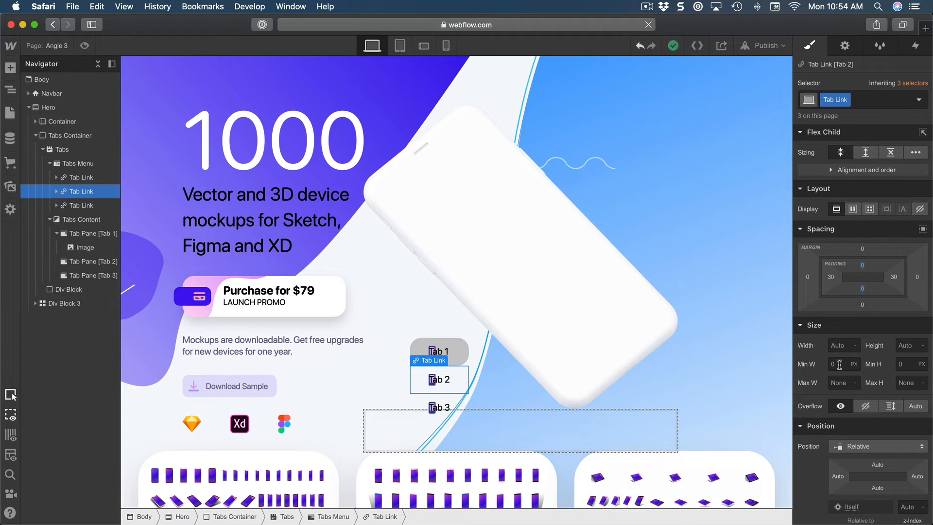
Set the Tab Link class width to 220 px and center-align its text.
{"action": "left_click", "coordinate": [839, 347]}
{"action": "type", "text": "220"}
{"action": "key", "text": "Return"}
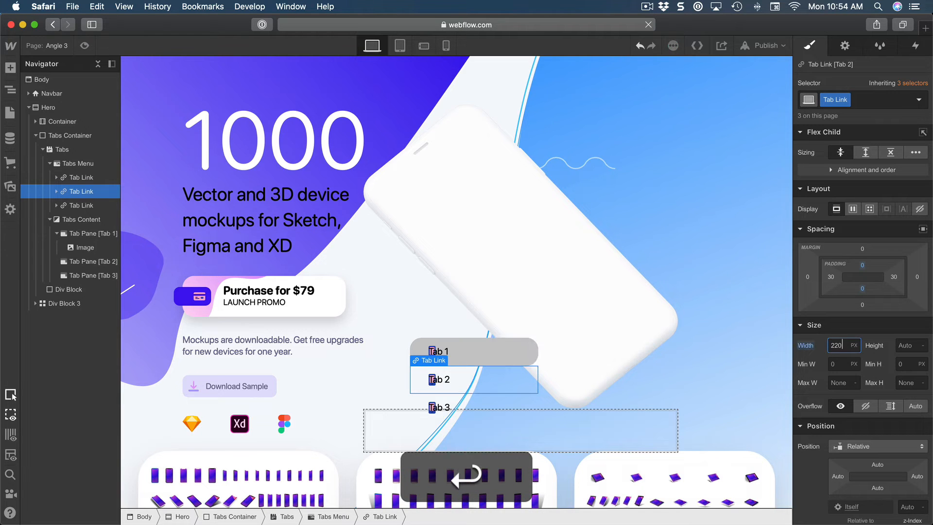
{"action": "scroll", "coordinate": [859, 413], "scroll_direction": "down", "scroll_amount": 2}
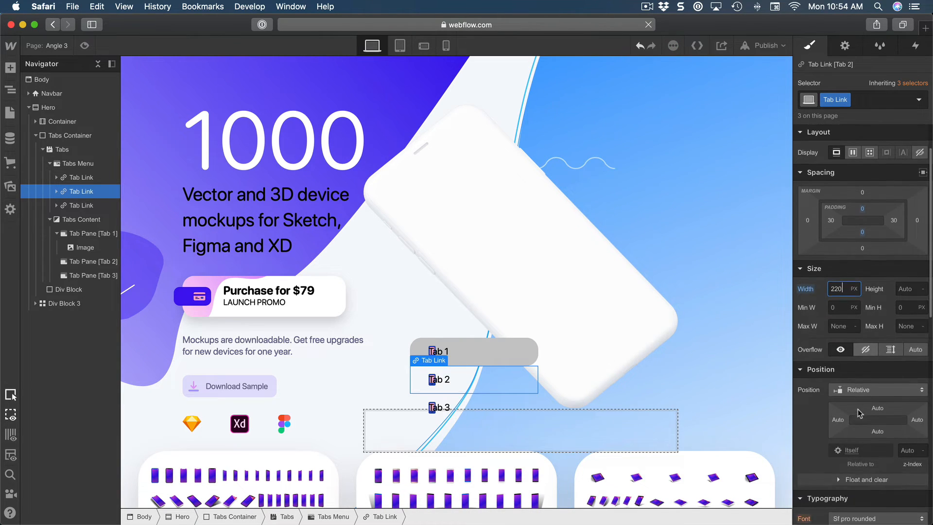
{"action": "scroll", "coordinate": [858, 411], "scroll_direction": "down", "scroll_amount": 5}
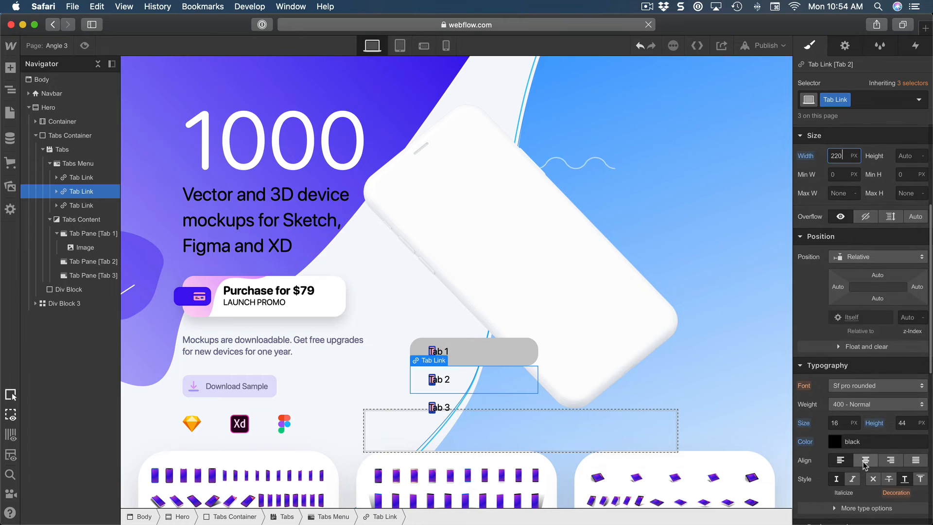
{"action": "left_click", "coordinate": [864, 461]}
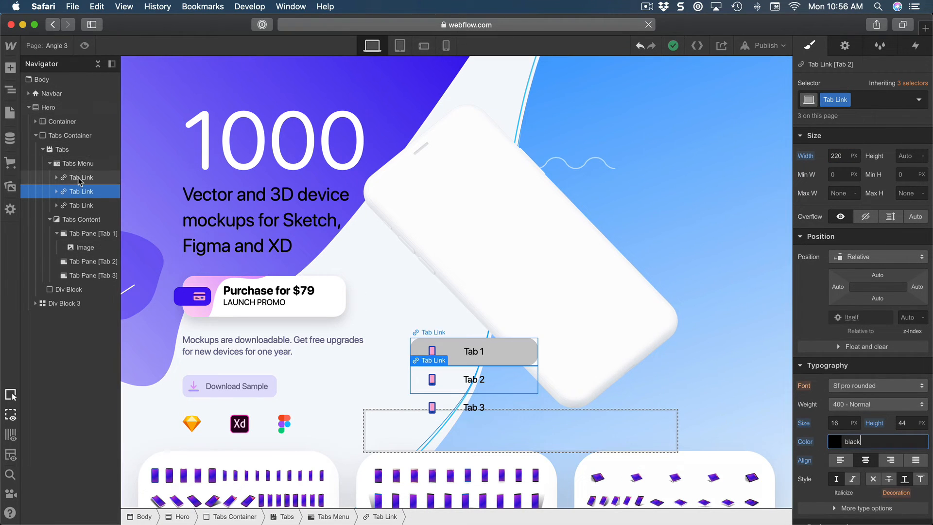
Set the border color of the first tab link's Current state to #4e5ac2.
{"action": "left_click", "coordinate": [78, 177]}
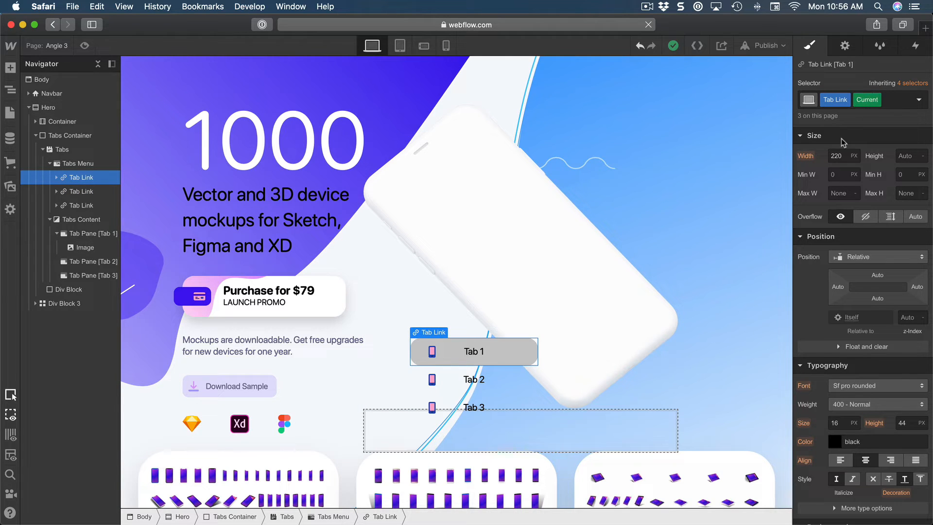
{"action": "scroll", "coordinate": [834, 273], "scroll_direction": "down", "scroll_amount": 5}
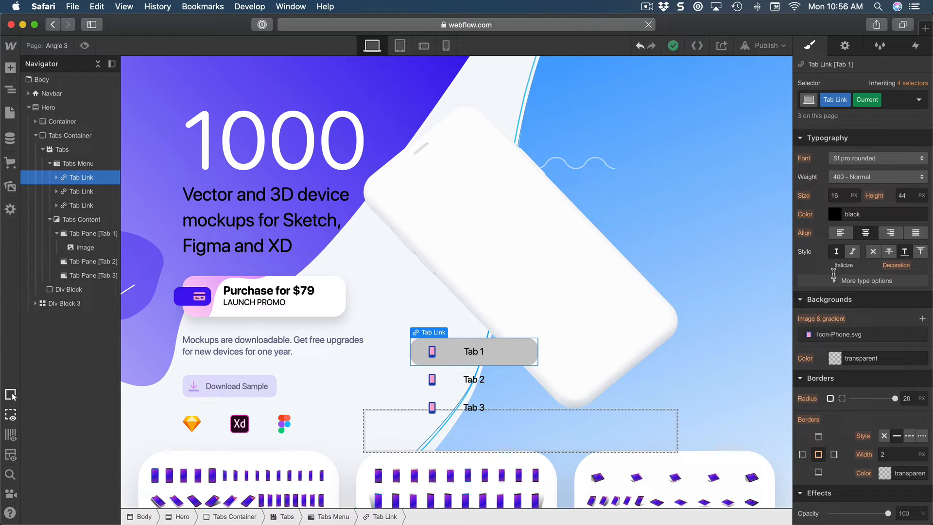
{"action": "scroll", "coordinate": [834, 274], "scroll_direction": "down", "scroll_amount": 3}
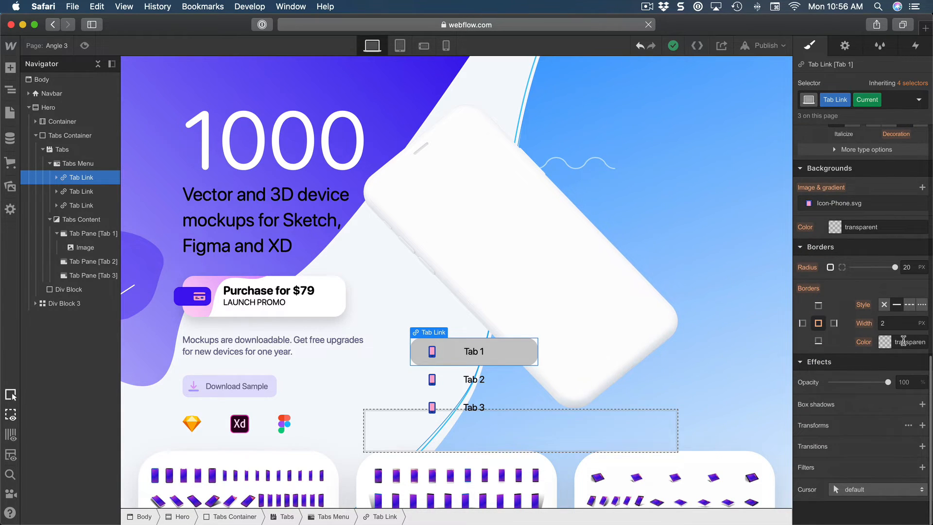
{"action": "left_click", "coordinate": [902, 342]}
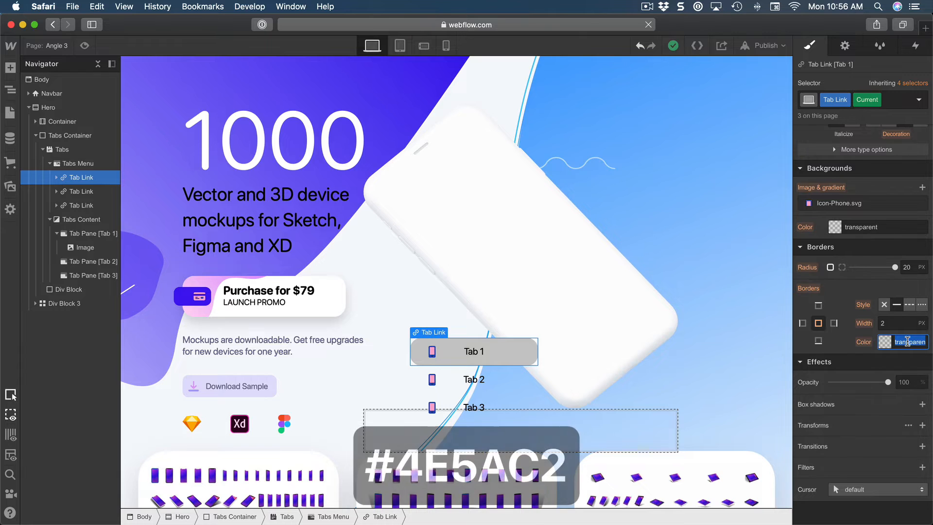
{"action": "type", "text": "4e5ac2"}
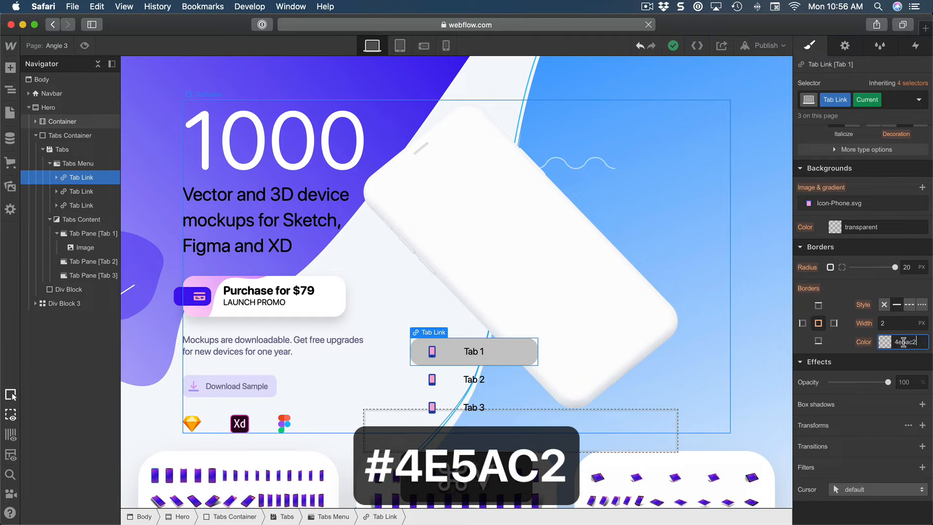
{"action": "key", "text": "Return"}
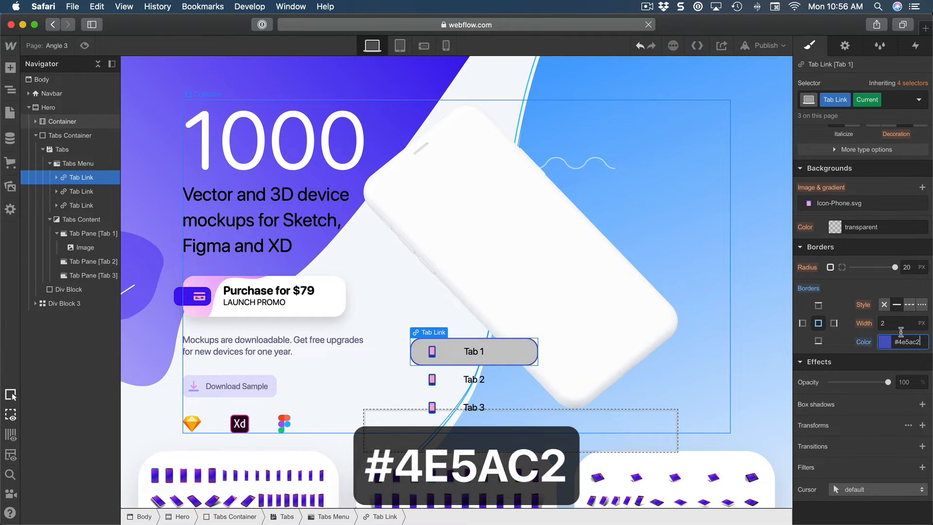
Set the Current tab link's font size to 20 px and its weight to 700 - Bold.
{"action": "scroll", "coordinate": [883, 265], "scroll_direction": "up", "scroll_amount": 8}
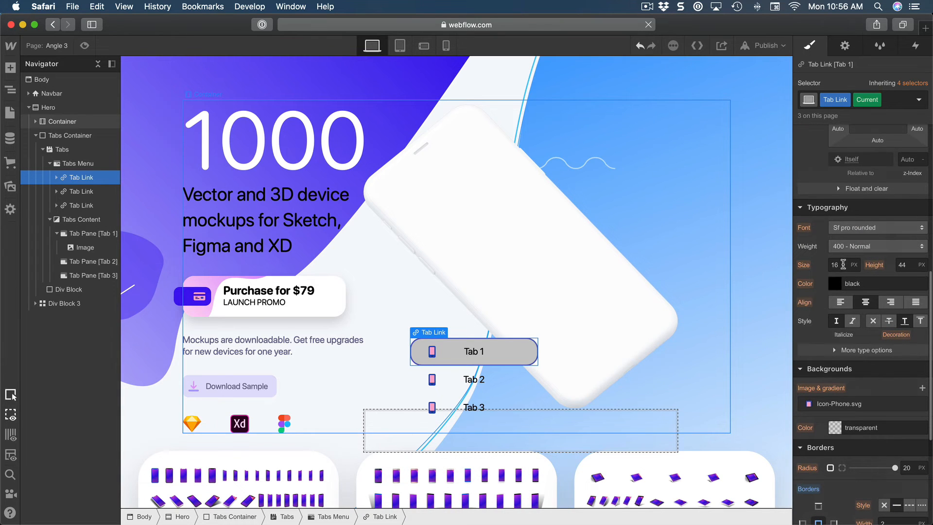
{"action": "left_click", "coordinate": [840, 265]}
{"action": "key", "text": "BackSpace"}
{"action": "key", "text": "BackSpace"}
{"action": "type", "text": "20"}
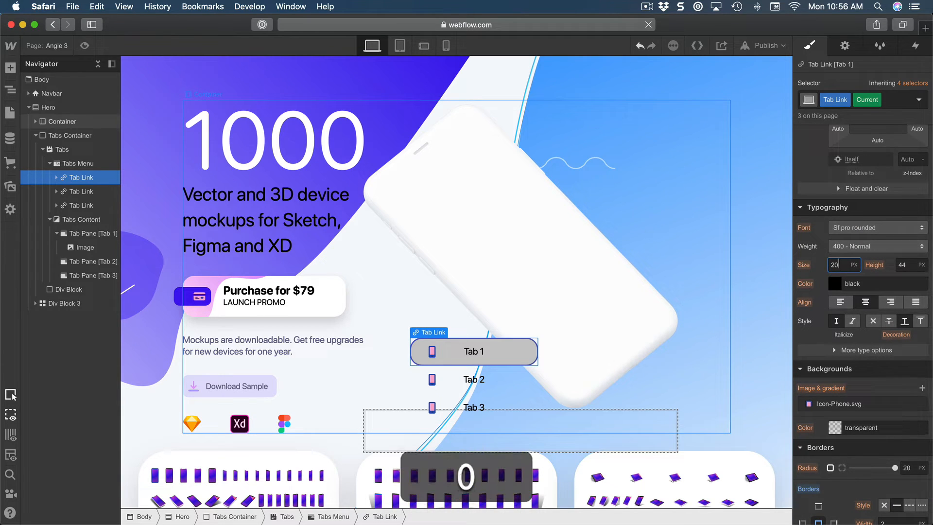
{"action": "key", "text": "Return"}
{"action": "left_click", "coordinate": [867, 246]}
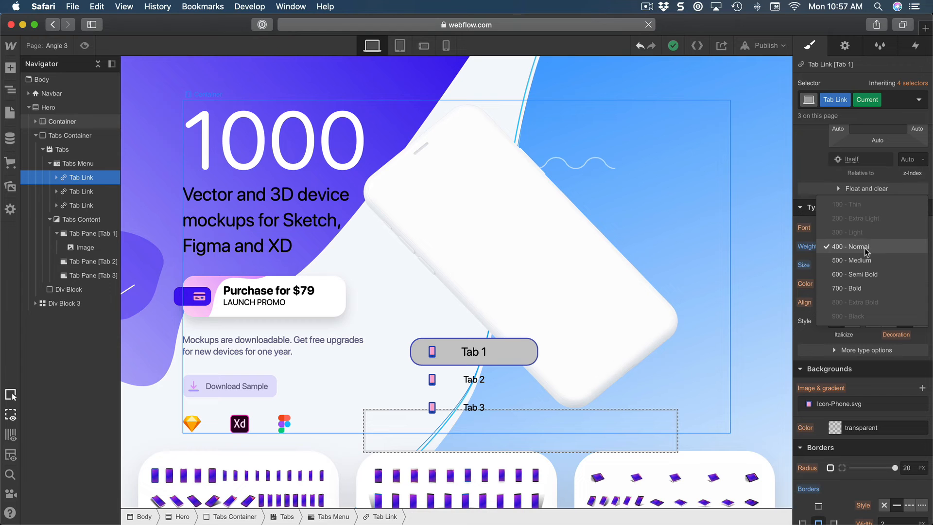
{"action": "left_click", "coordinate": [868, 289]}
{"action": "left_click", "coordinate": [871, 281]}
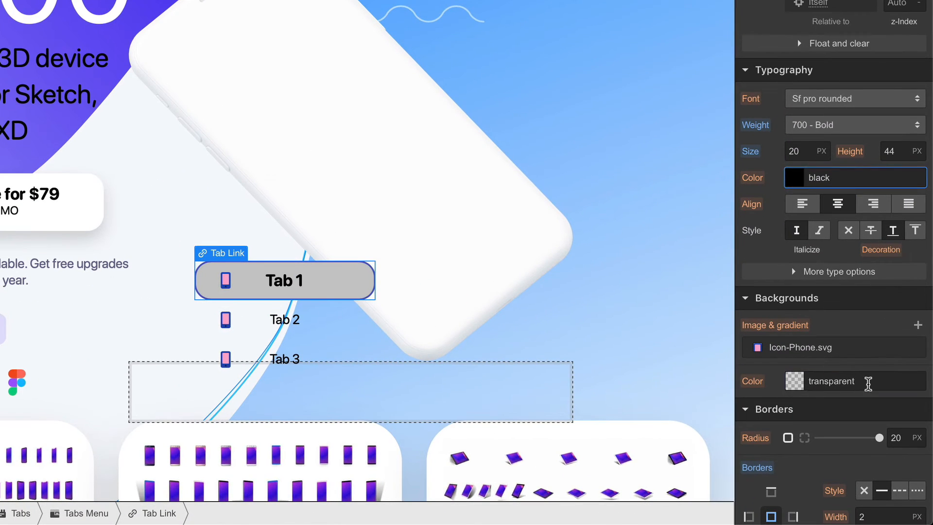
Set the background color of the Current tab link to white.
{"action": "left_click", "coordinate": [892, 424]}
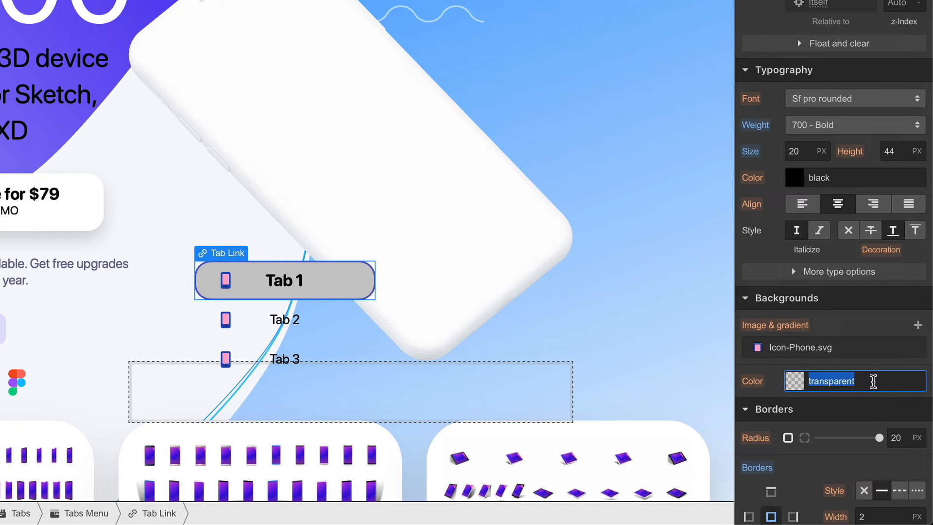
{"action": "type", "text": "white"}
{"action": "key", "text": "Return"}
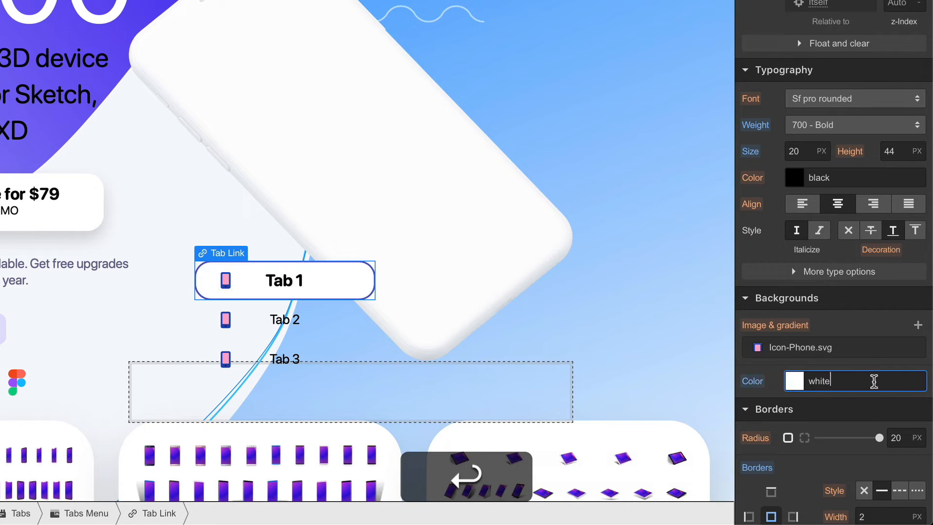
Set the background color of the Current tab link to transparent.
{"action": "type", "text": "tran"}
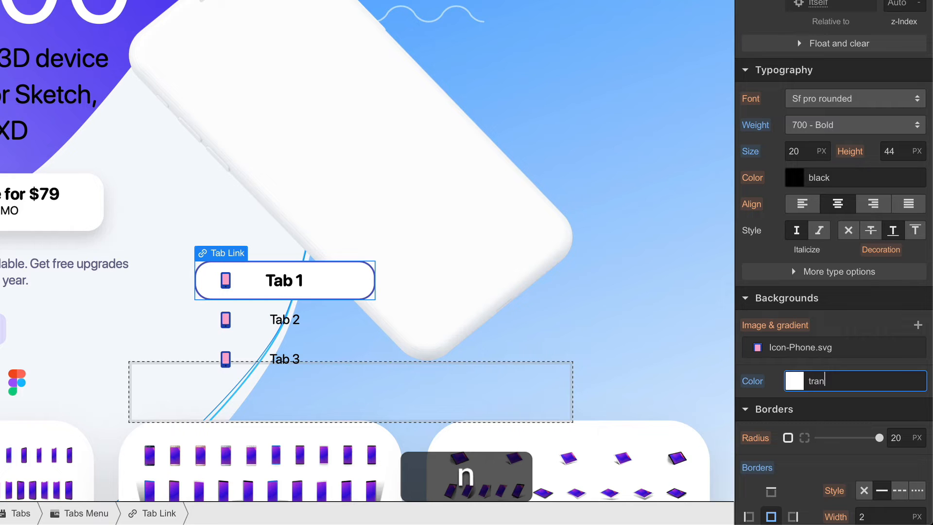
{"action": "type", "text": "sparent"}
{"action": "key", "text": "BackSpace"}
{"action": "key", "text": "BackSpace"}
{"action": "key", "text": "BackSpace"}
{"action": "type", "text": "ent"}
{"action": "key", "text": "Return"}
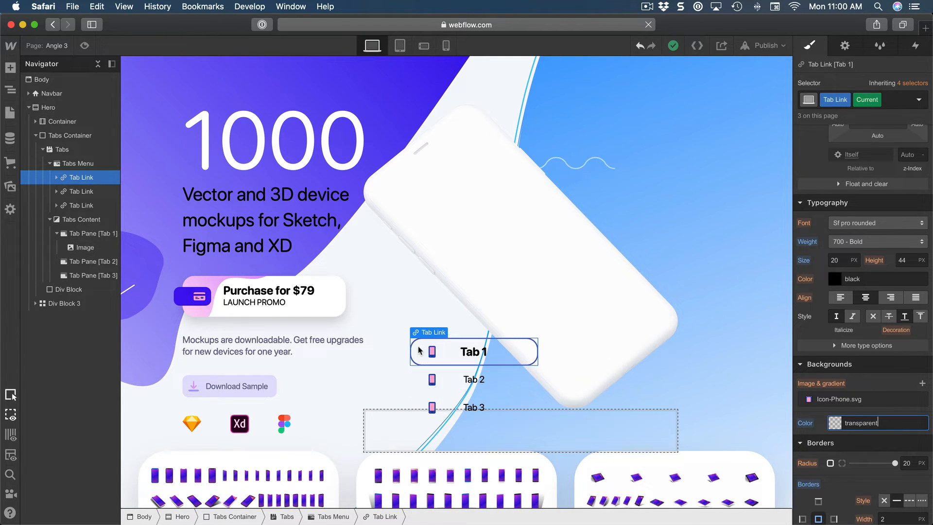
On the second tab link, set the Icon-Phone.svg background image's top position to -100%.
{"action": "left_click", "coordinate": [81, 191]}
{"action": "left_click", "coordinate": [881, 398]}
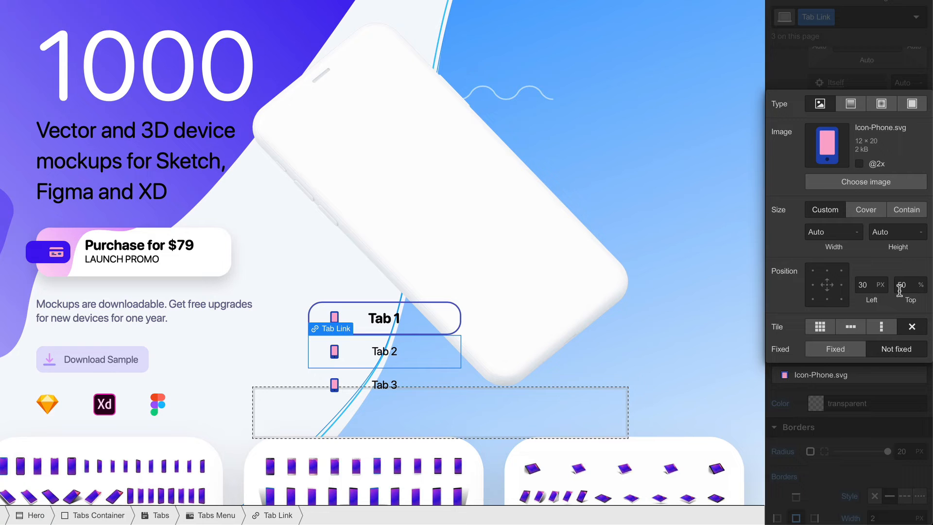
{"action": "left_click", "coordinate": [913, 325]}
{"action": "type", "text": "100%"}
{"action": "key", "text": "shift+Return"}
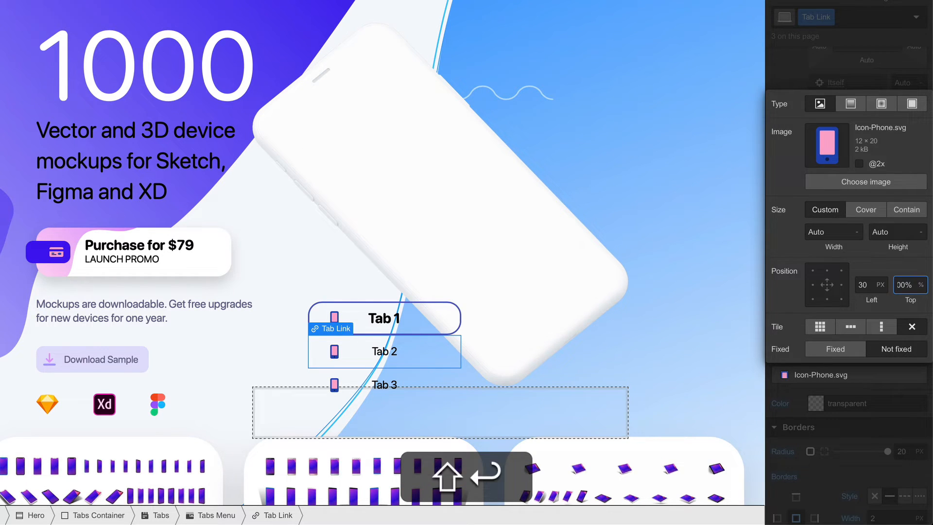
{"action": "left_click", "coordinate": [870, 403]}
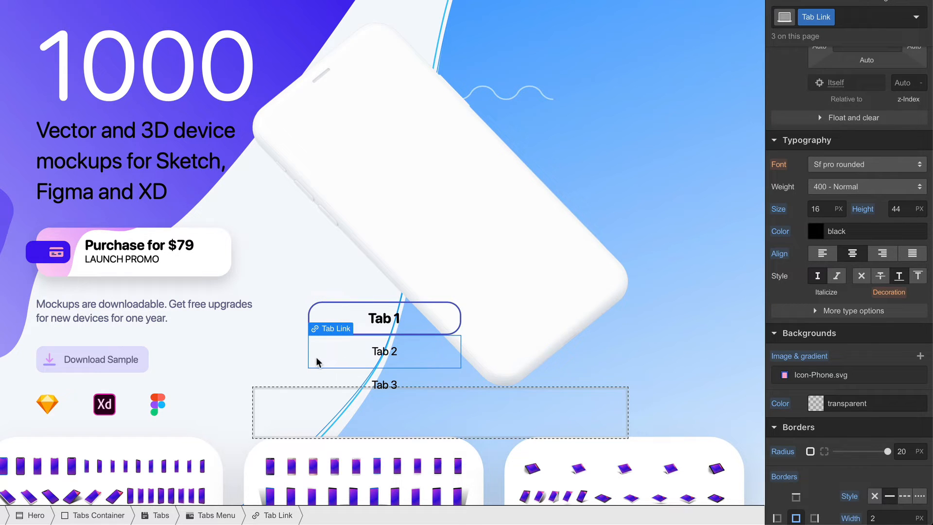
For the first tab link's Current state, set the Icon-Phone.svg background's top position to 50%.
{"action": "left_click", "coordinate": [314, 316]}
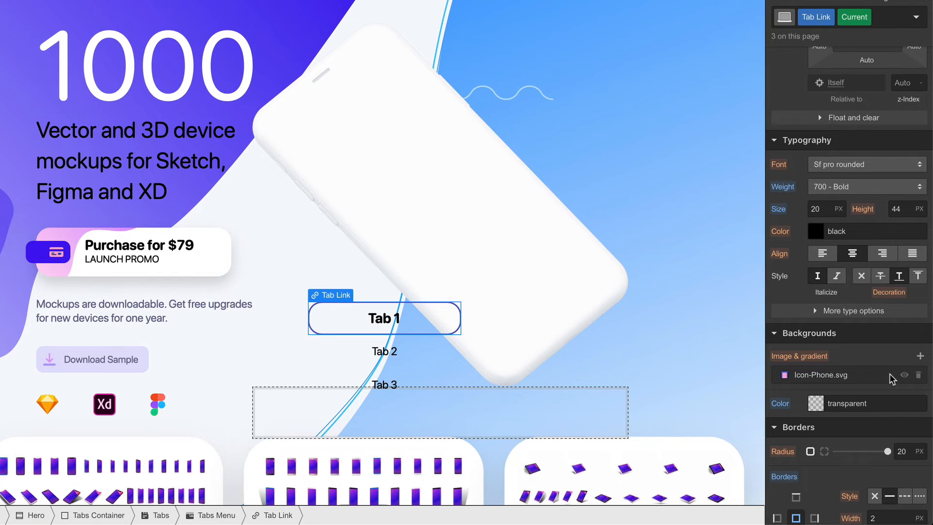
{"action": "left_click", "coordinate": [876, 377]}
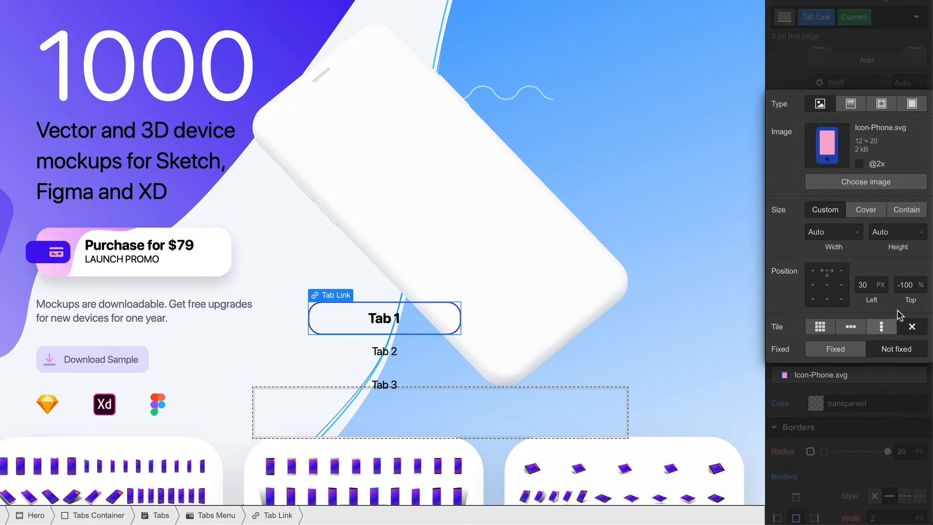
{"action": "left_click", "coordinate": [905, 285]}
{"action": "type", "text": "50"}
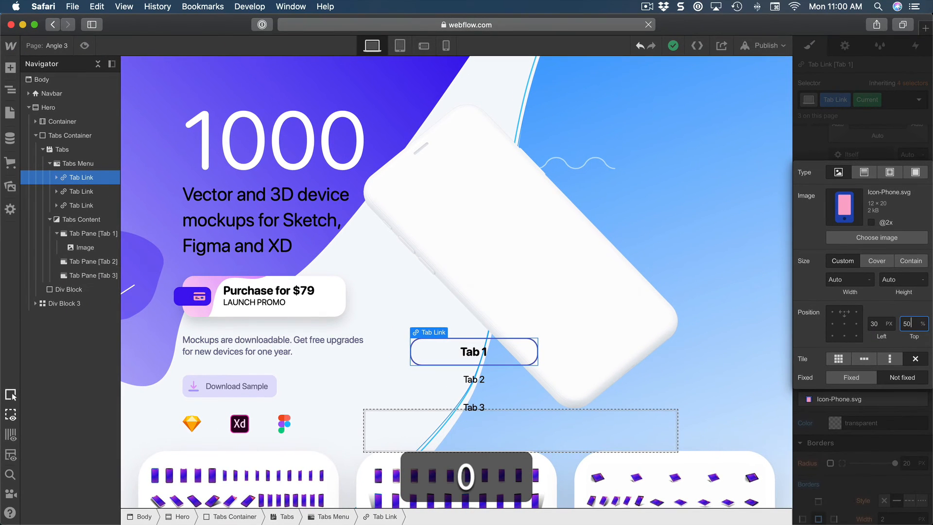
{"action": "key", "text": "shift+Return"}
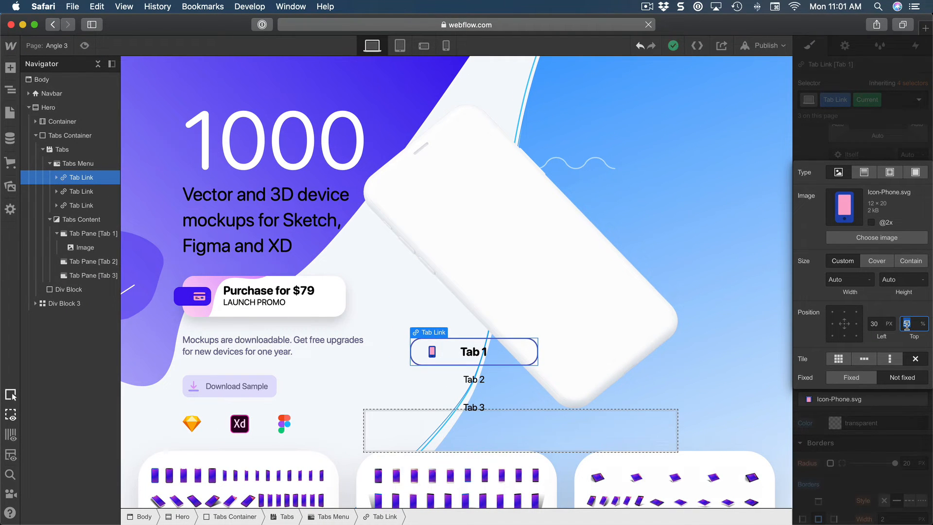
Relabel the first tab link "iPhone 11 Pro" and the second tab link "iPhone 11".
{"action": "double_click", "coordinate": [475, 352]}
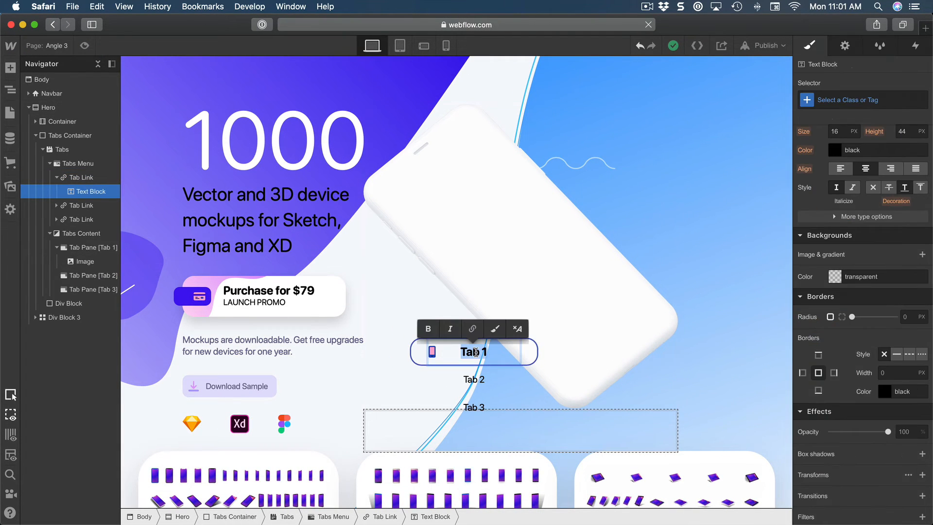
{"action": "type", "text": "iPhone 11 P"}
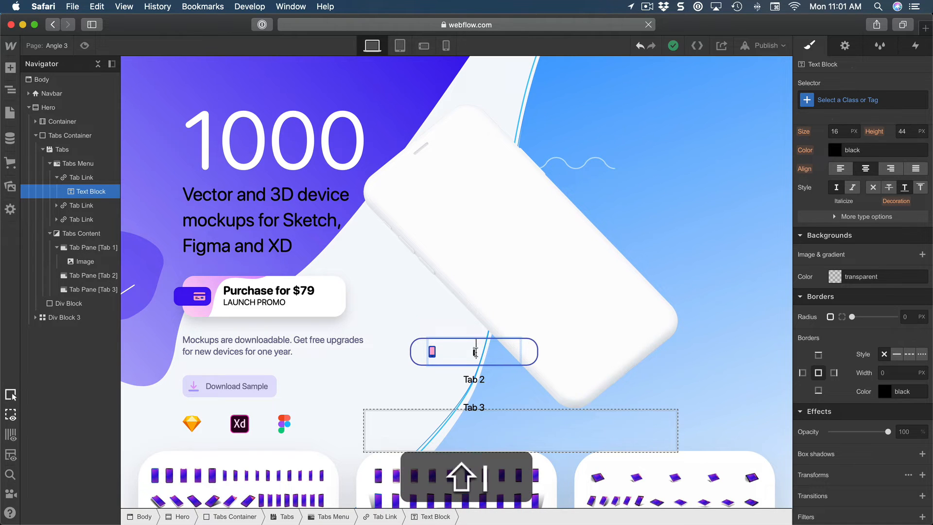
{"action": "type", "text": "ro"}
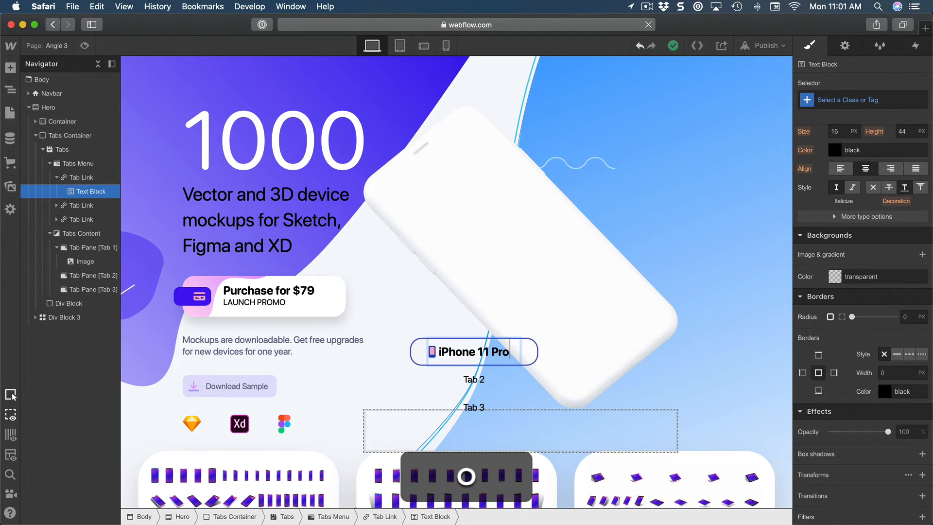
{"action": "left_click", "coordinate": [475, 380]}
{"action": "double_click", "coordinate": [474, 378]}
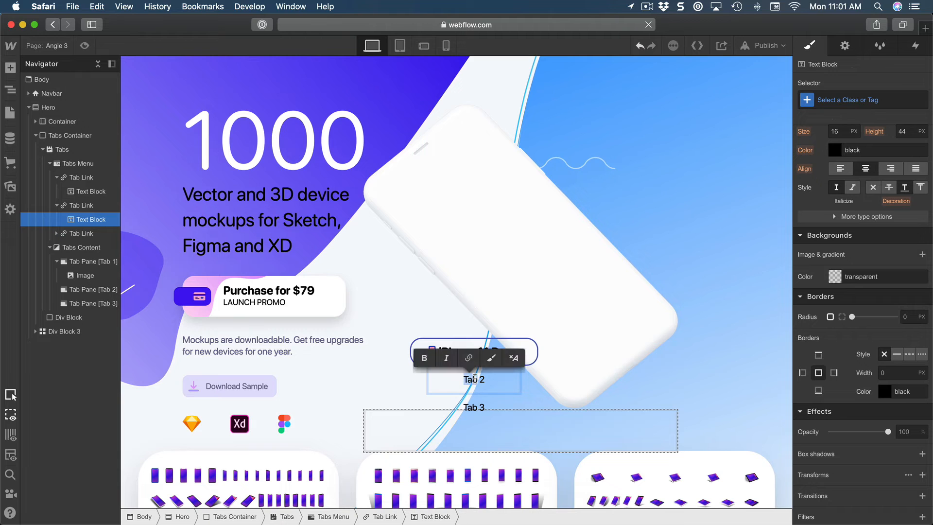
{"action": "key", "text": "super+a"}
{"action": "type", "text": "iPhone 11"}
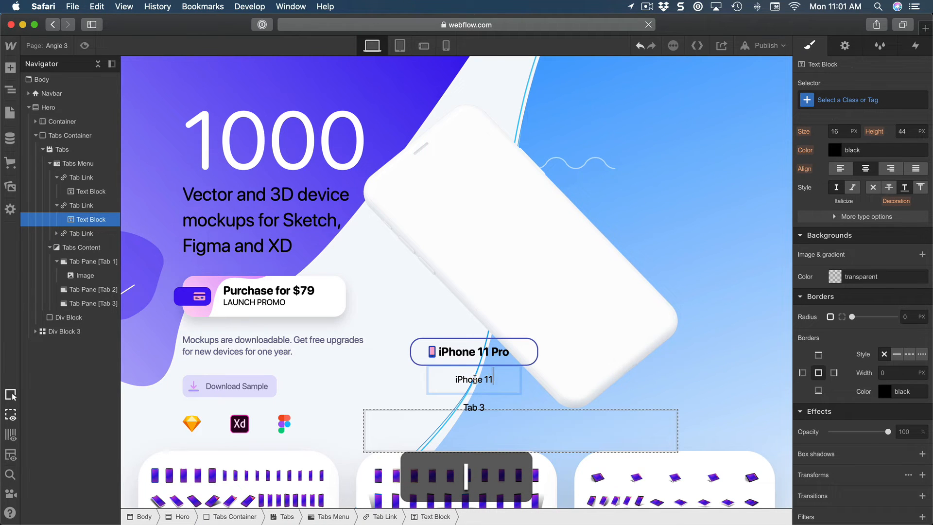
Replace the third tab link's text with "Galaxy S10".
{"action": "left_click", "coordinate": [476, 408]}
{"action": "double_click", "coordinate": [472, 407]}
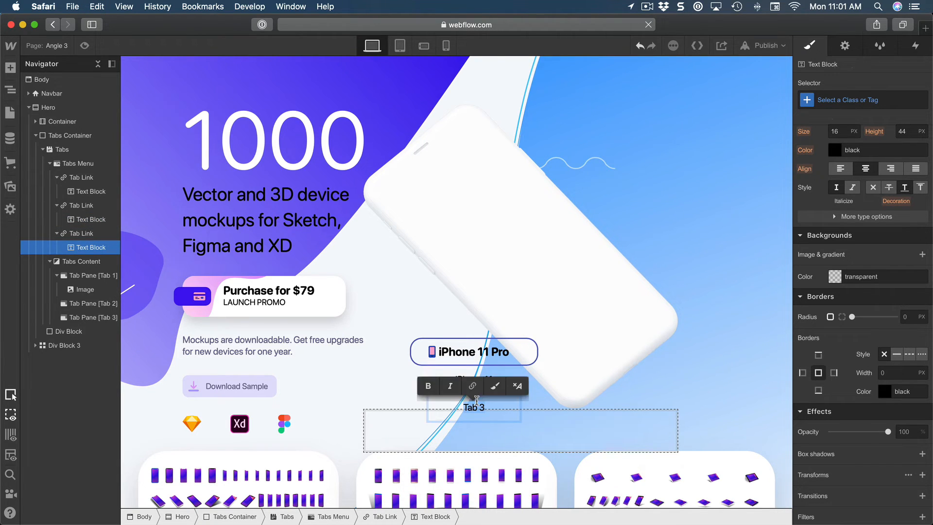
{"action": "left_click", "coordinate": [476, 406]}
{"action": "key", "text": "super+a"}
{"action": "type", "text": "Gala"}
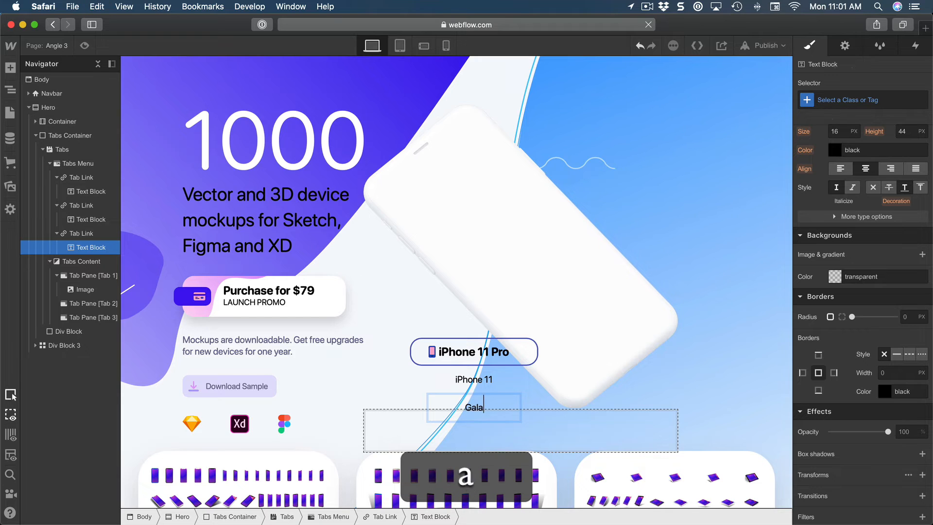
{"action": "type", "text": "xy S10"}
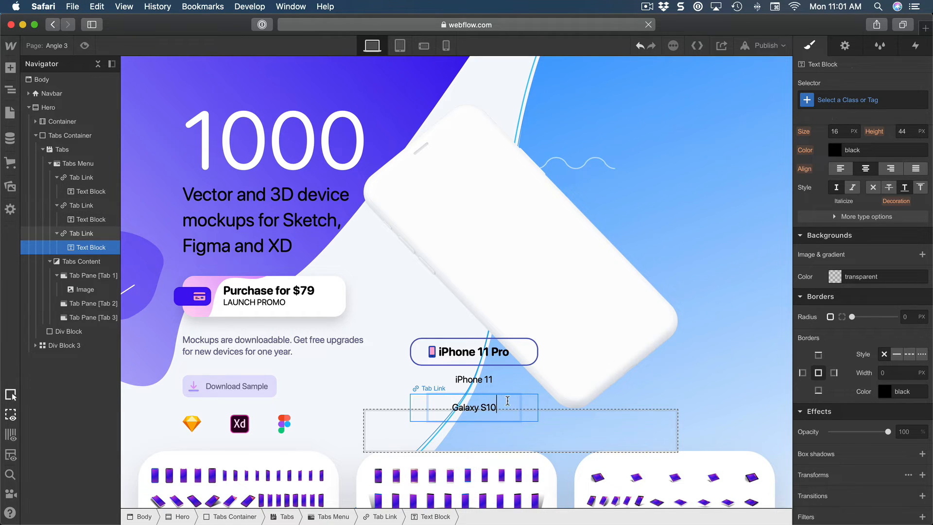
Duplicate the Galaxy S10 tab link to add a fourth tab to the Tabs Menu.
{"action": "scroll", "coordinate": [506, 401], "scroll_direction": "up", "scroll_amount": 1}
{"action": "left_click", "coordinate": [82, 235]}
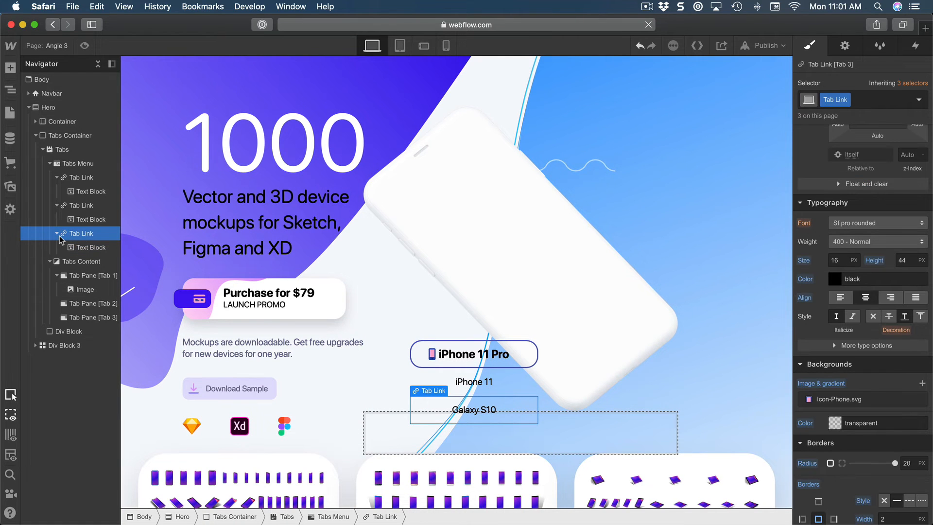
{"action": "left_click", "coordinate": [57, 233]}
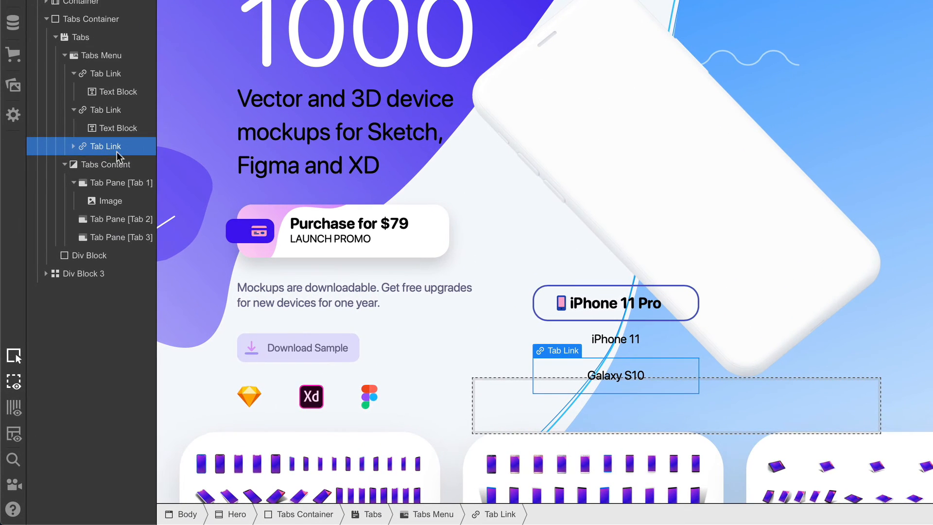
{"action": "right_click", "coordinate": [564, 352]}
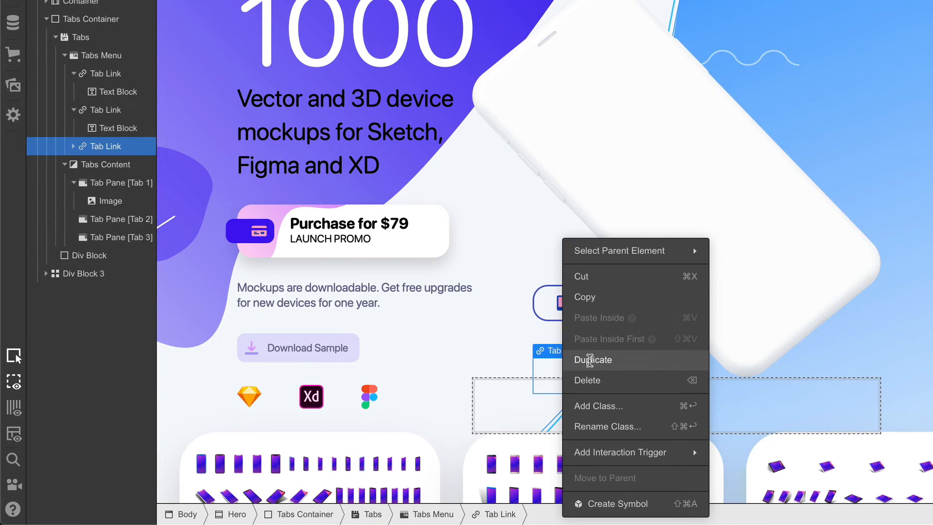
{"action": "left_click", "coordinate": [587, 360]}
{"action": "left_click", "coordinate": [631, 415]}
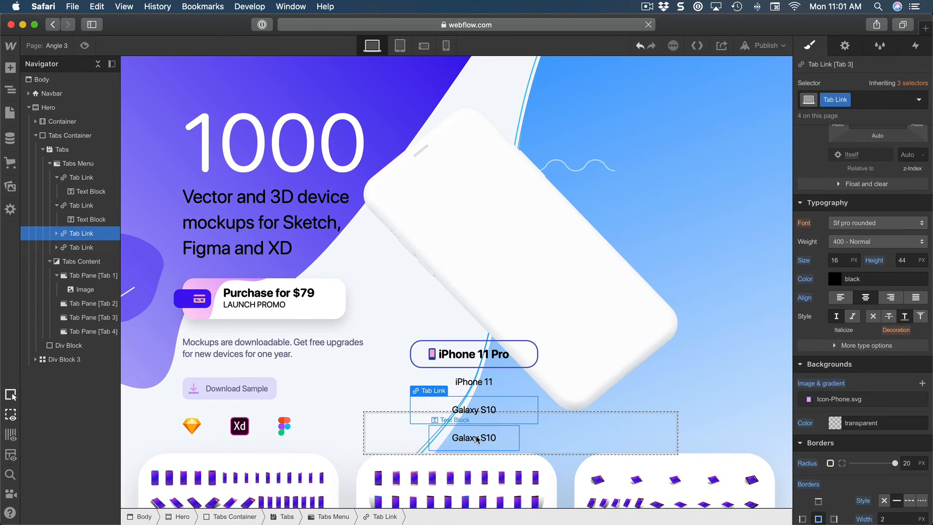
Change the text of the duplicated fourth tab link to "Pixel 3".
{"action": "double_click", "coordinate": [485, 439]}
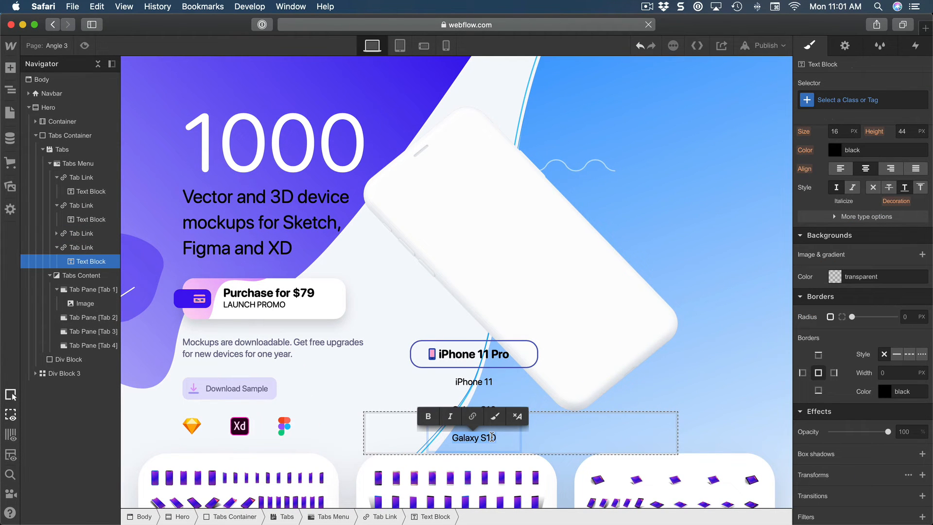
{"action": "type", "text": "Pixel 3"}
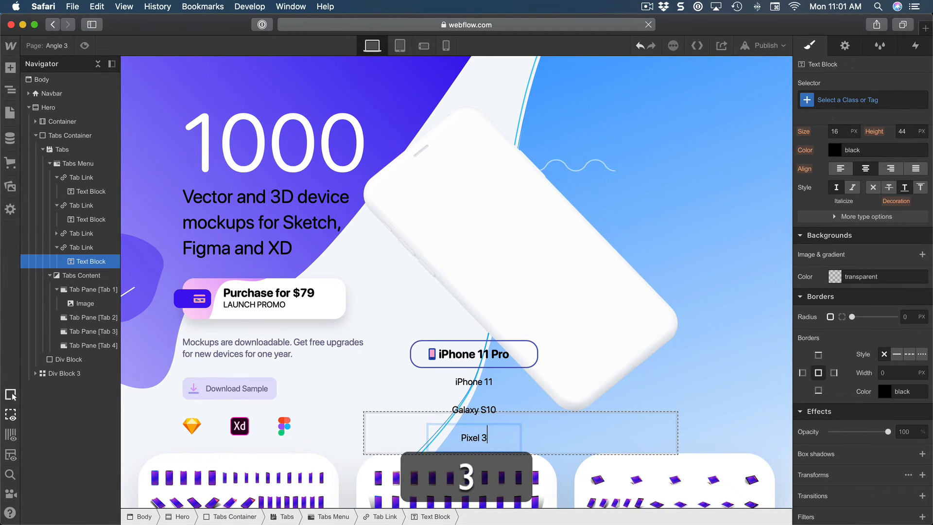
{"action": "key", "text": "Escape"}
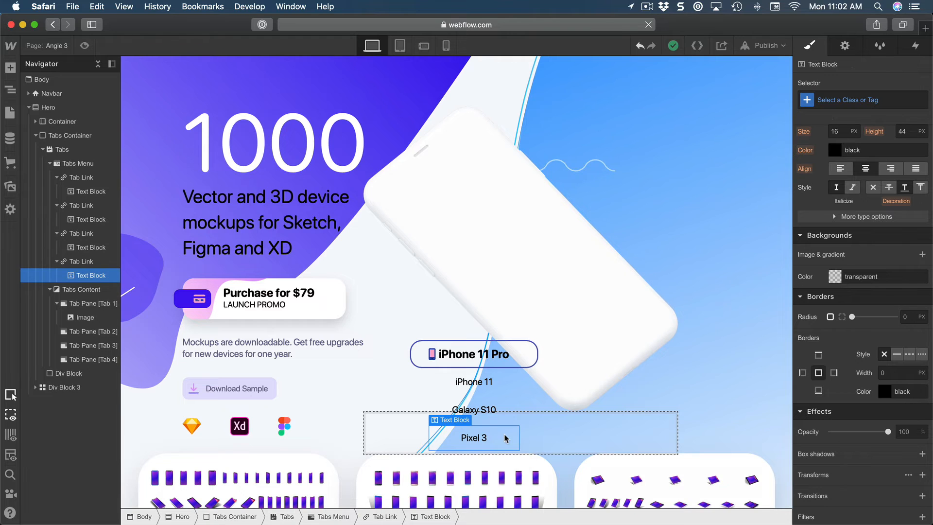
Size the empty div block in the Tabs Container to 140 px wide and 240 px high.
{"action": "left_click", "coordinate": [378, 429]}
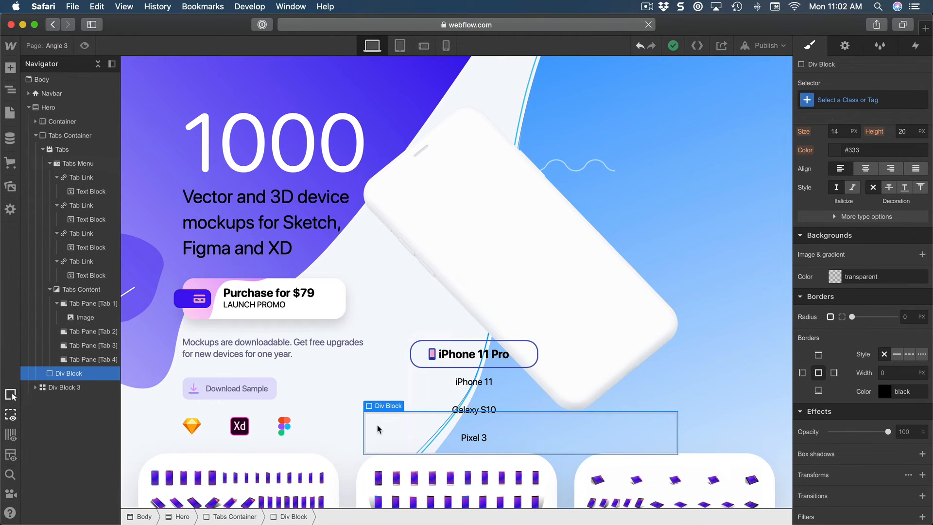
{"action": "scroll", "coordinate": [871, 324], "scroll_direction": "up", "scroll_amount": 8}
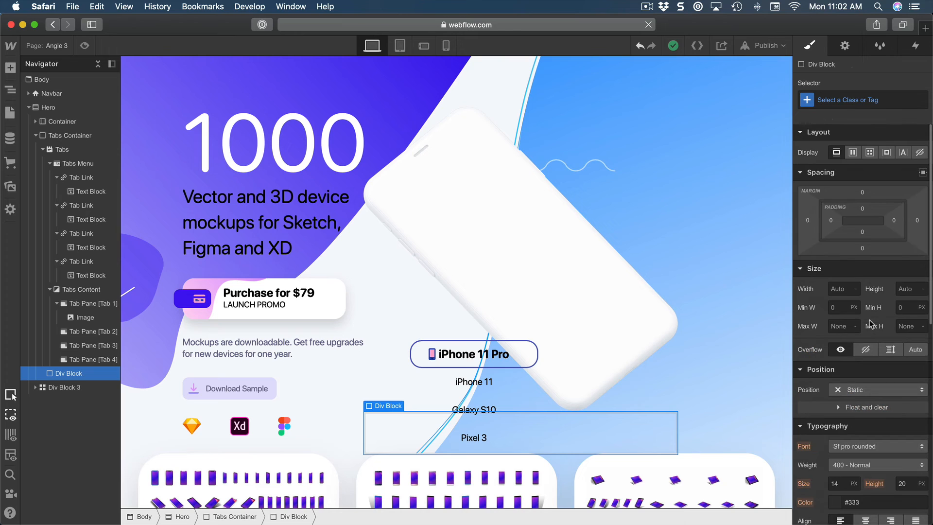
{"action": "left_click", "coordinate": [837, 289]}
{"action": "type", "text": "140"}
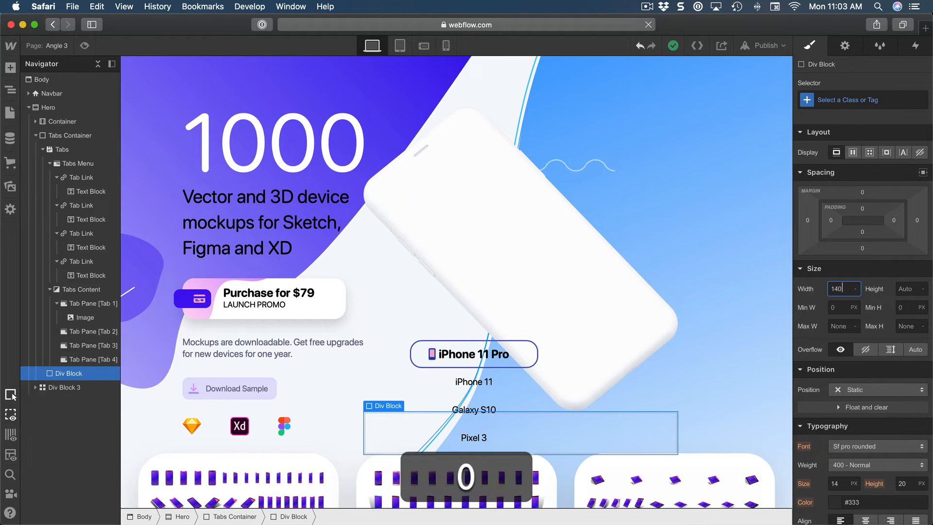
{"action": "key", "text": "Tab"}
{"action": "type", "text": "240"}
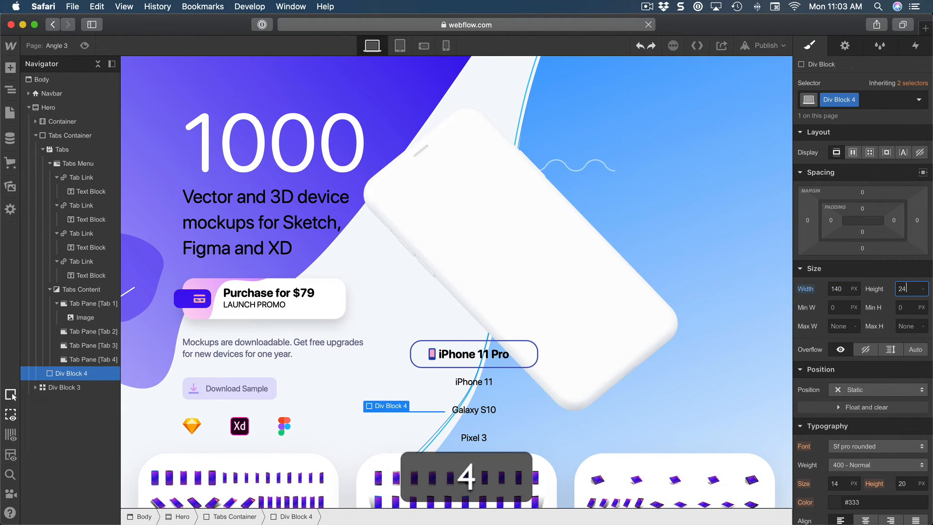
{"action": "key", "text": "Return"}
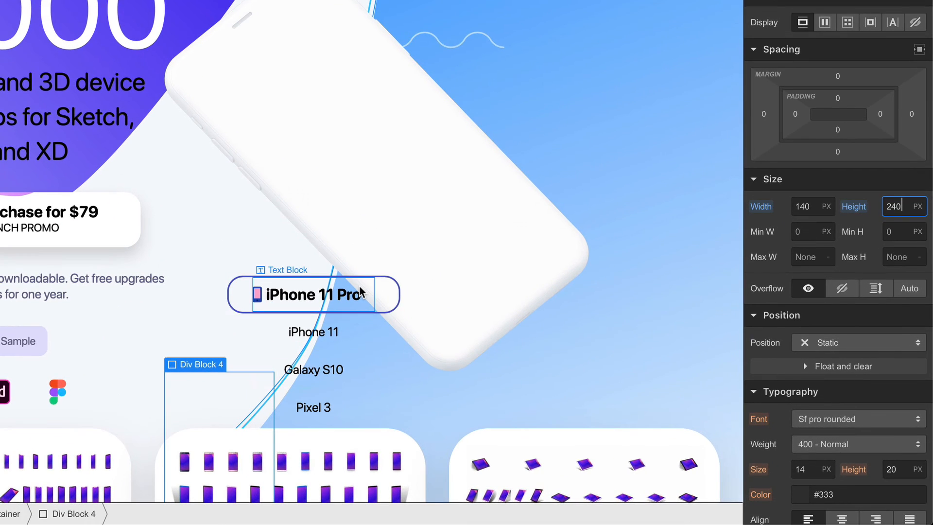
Give the empty div block absolute positioning, offset 380 px from the top and 135 px from the left of the Tabs Container.
{"action": "left_click", "coordinate": [866, 345]}
{"action": "left_click", "coordinate": [855, 381]}
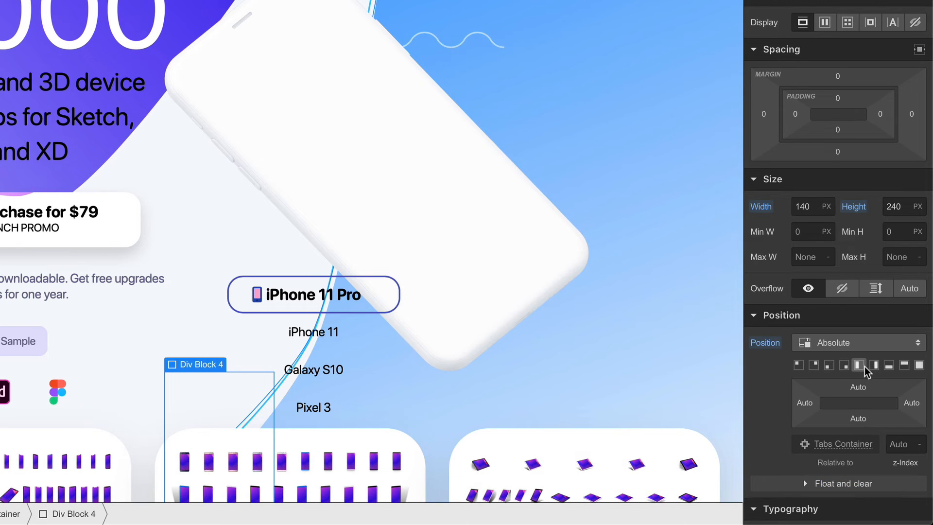
{"action": "scroll", "coordinate": [865, 364], "scroll_direction": "down", "scroll_amount": 3}
{"action": "left_click", "coordinate": [855, 272]}
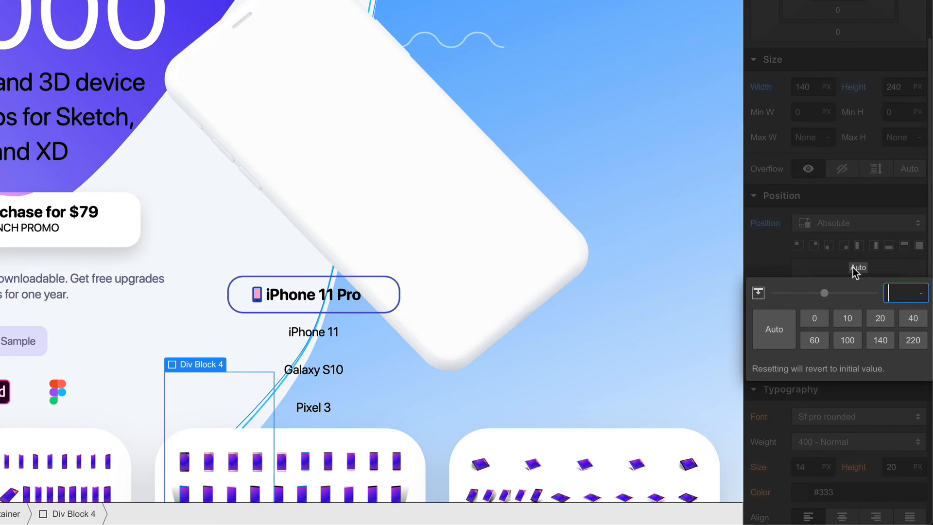
{"action": "type", "text": "380"}
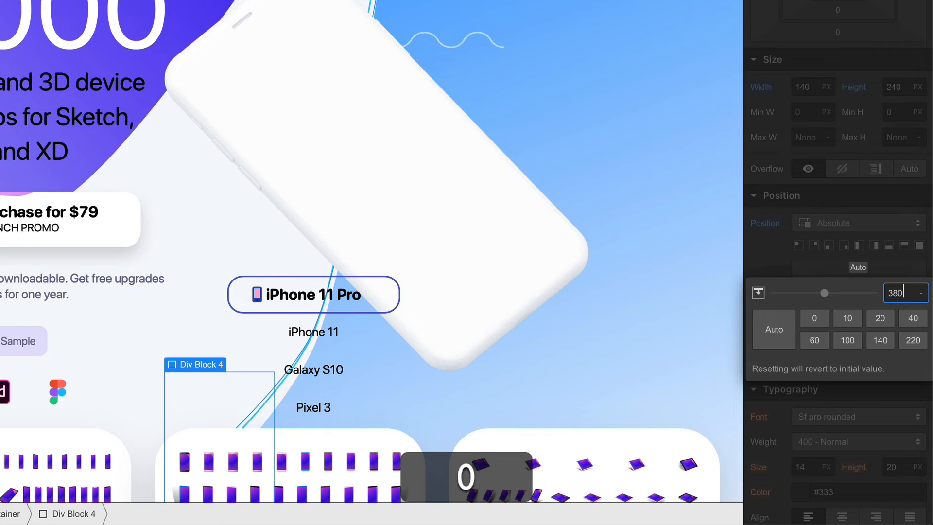
{"action": "key", "text": "Return"}
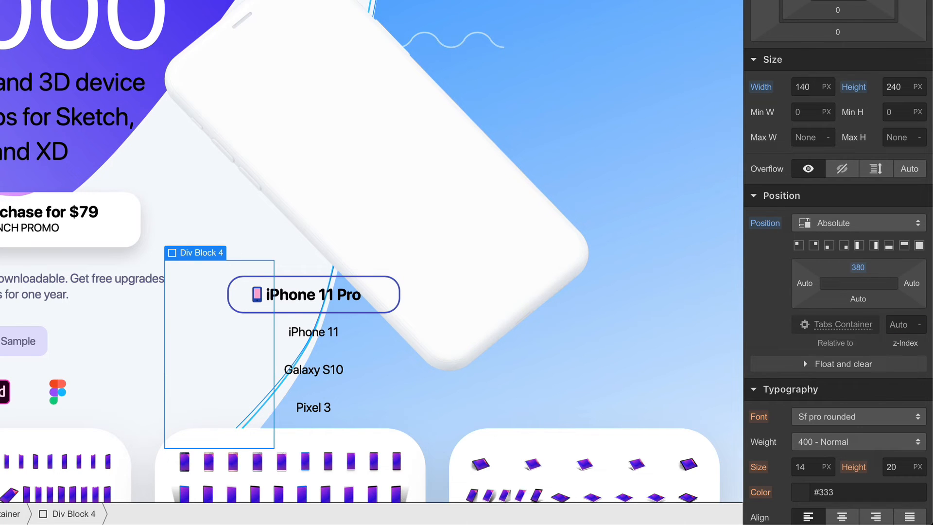
{"action": "left_click", "coordinate": [804, 283]}
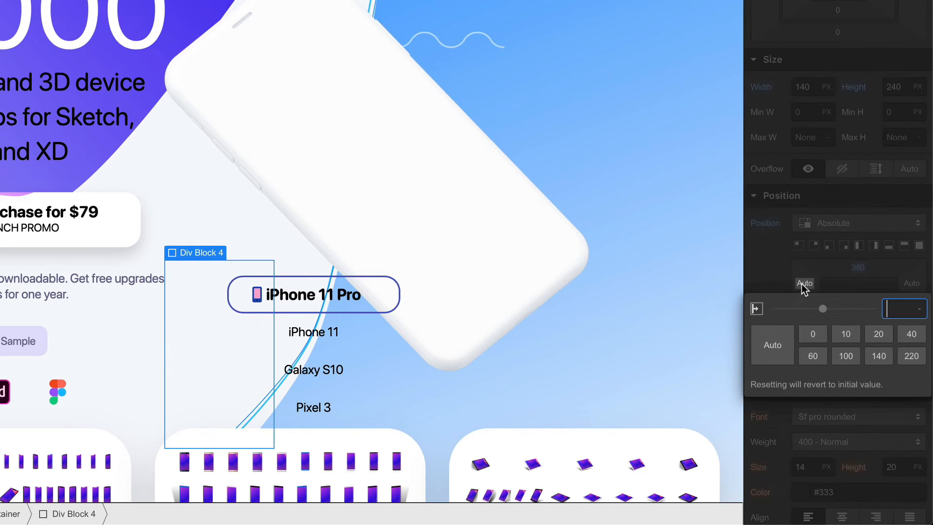
{"action": "type", "text": "135"}
{"action": "key", "text": "Return"}
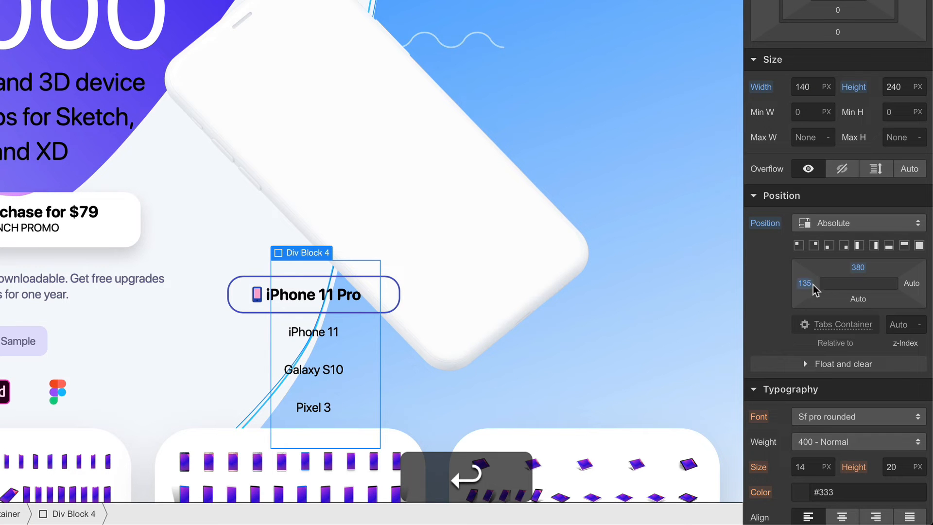
Set the div block's background colour to #0091ff and its corner radius to 40 px.
{"action": "scroll", "coordinate": [782, 303], "scroll_direction": "down", "scroll_amount": 5}
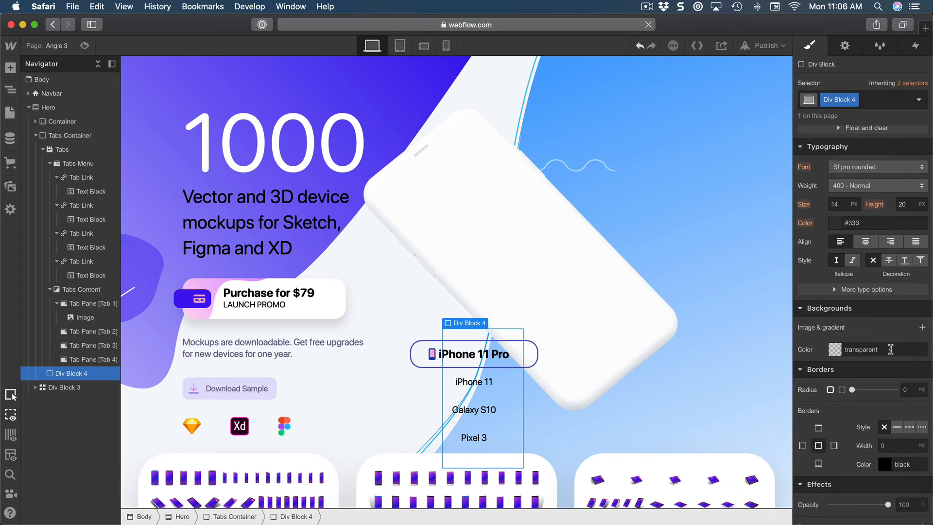
{"action": "left_click", "coordinate": [891, 350]}
{"action": "type", "text": "0091ff"}
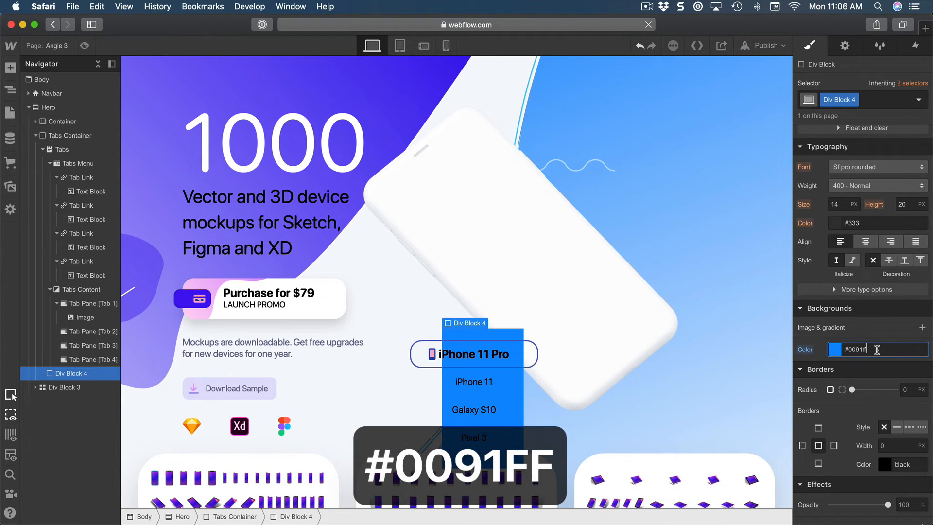
{"action": "left_click", "coordinate": [908, 389]}
{"action": "type", "text": "40"}
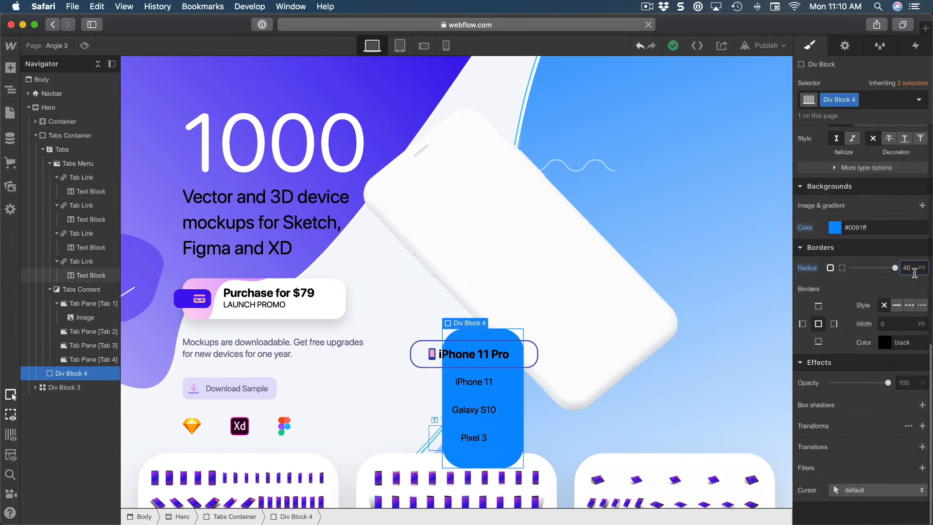
Copy the div block's blue background colour and add an outside box shadow with 180° angle, 30 px distance and 30 px blur.
{"action": "left_click", "coordinate": [872, 228]}
{"action": "key", "text": "super+c"}
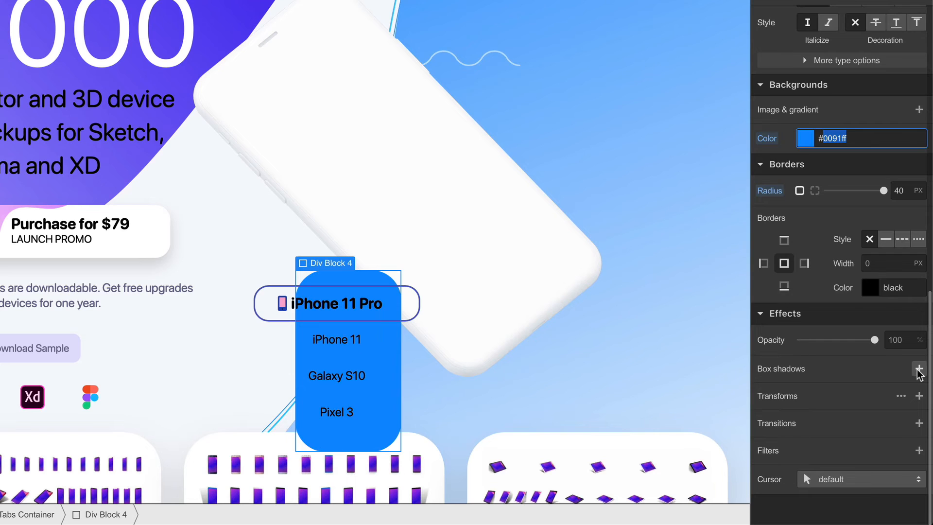
{"action": "left_click", "coordinate": [918, 369]}
{"action": "left_click", "coordinate": [893, 264]}
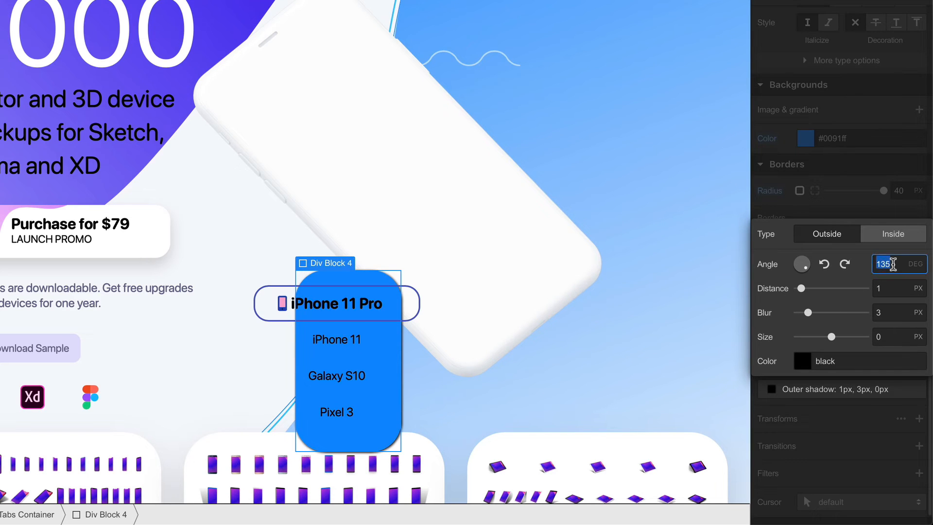
{"action": "type", "text": "180"}
{"action": "key", "text": "Return"}
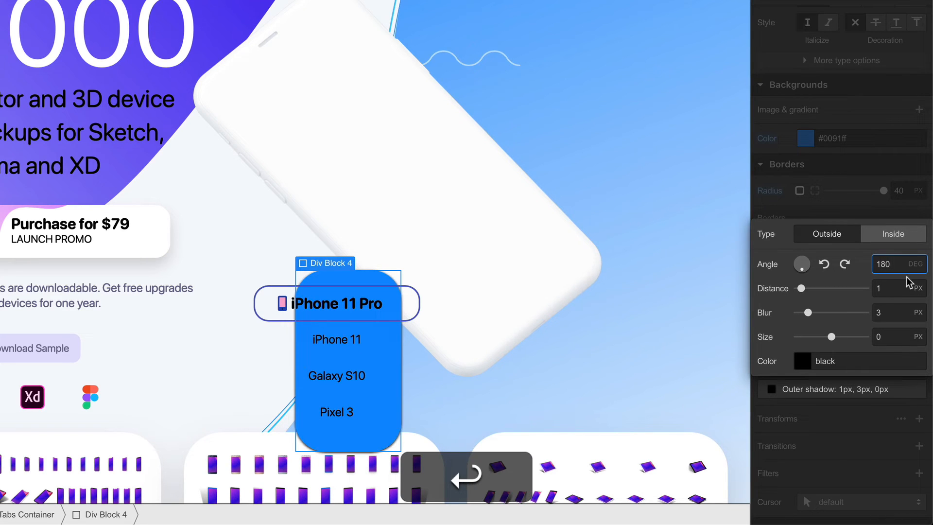
{"action": "left_click", "coordinate": [890, 287]}
{"action": "key", "text": "BackSpace"}
{"action": "type", "text": "30"}
{"action": "key", "text": "Return"}
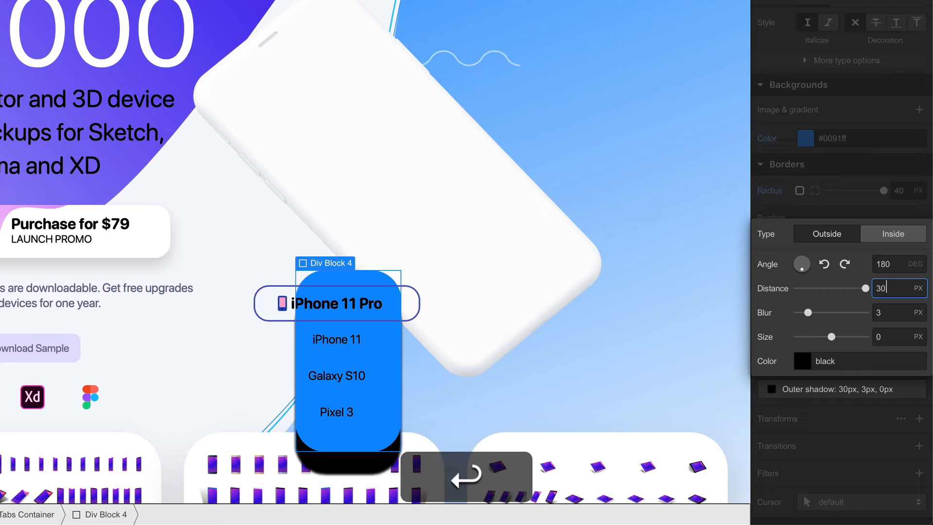
{"action": "left_click", "coordinate": [887, 312]}
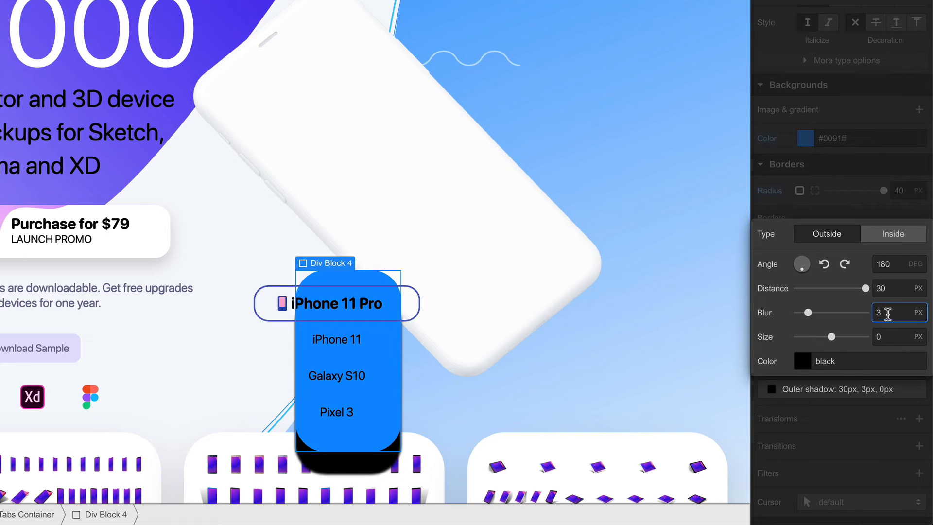
{"action": "type", "text": "0"}
{"action": "key", "text": "Return"}
Set the box shadow's colour to the copied #0091ff with 25% opacity.
{"action": "left_click", "coordinate": [802, 362]}
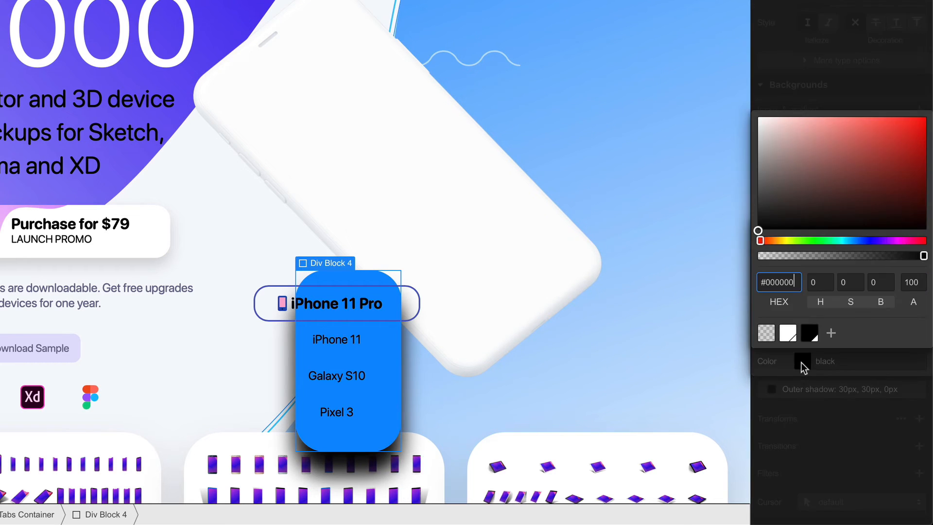
{"action": "double_click", "coordinate": [777, 282]}
{"action": "key", "text": "super+v"}
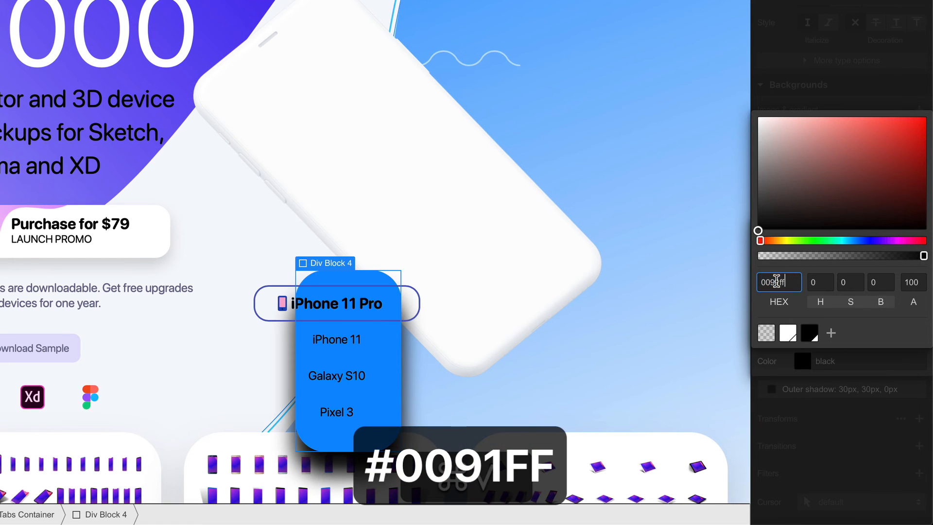
{"action": "key", "text": "Return"}
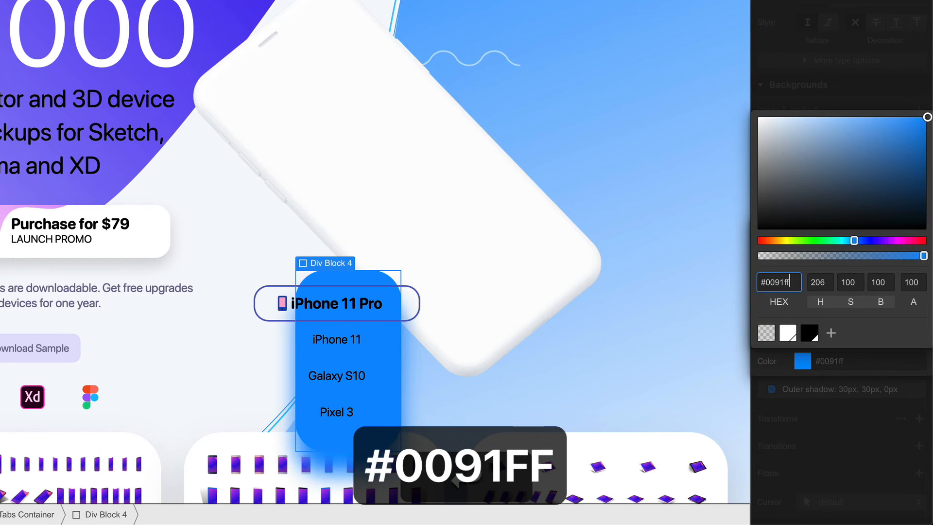
{"action": "left_click", "coordinate": [911, 282]}
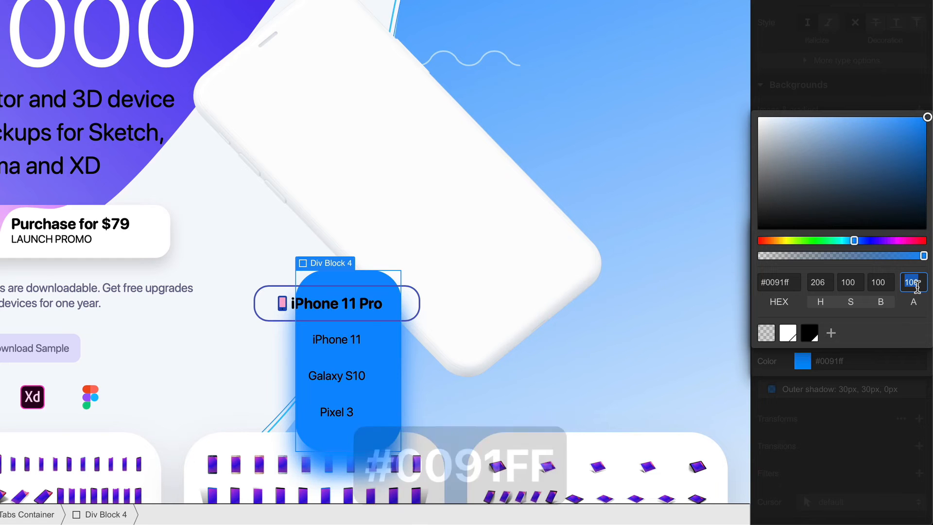
{"action": "type", "text": "25"}
{"action": "key", "text": "Return"}
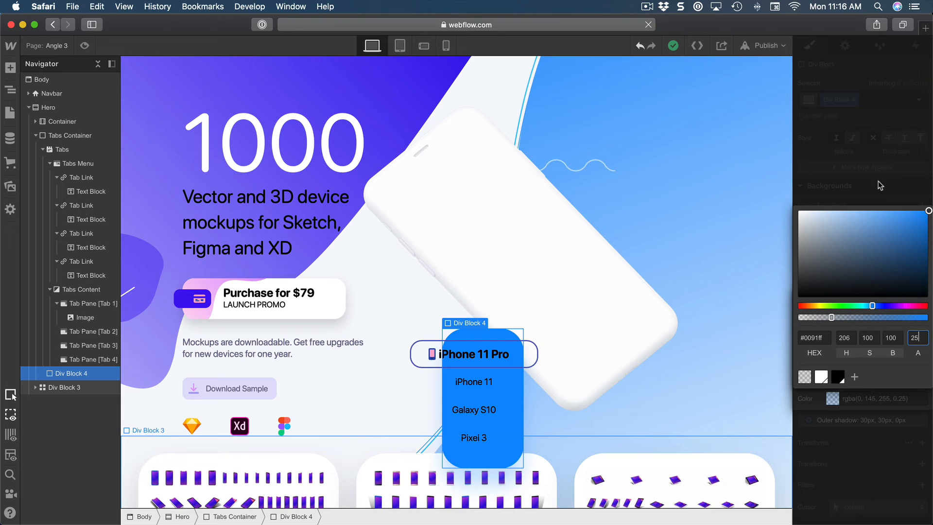
{"action": "left_click", "coordinate": [878, 185]}
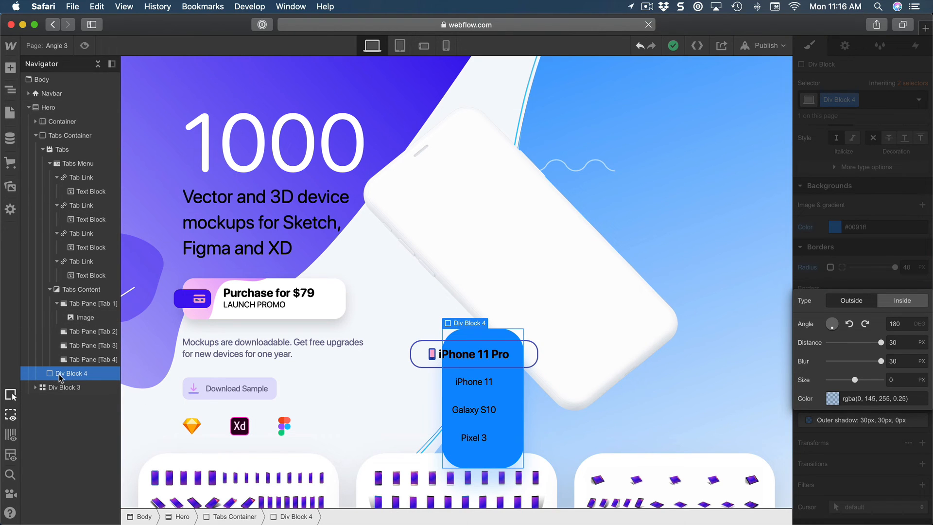
Rename the blue div block's class to "Tabs Menu Container".
{"action": "left_click", "coordinate": [873, 107]}
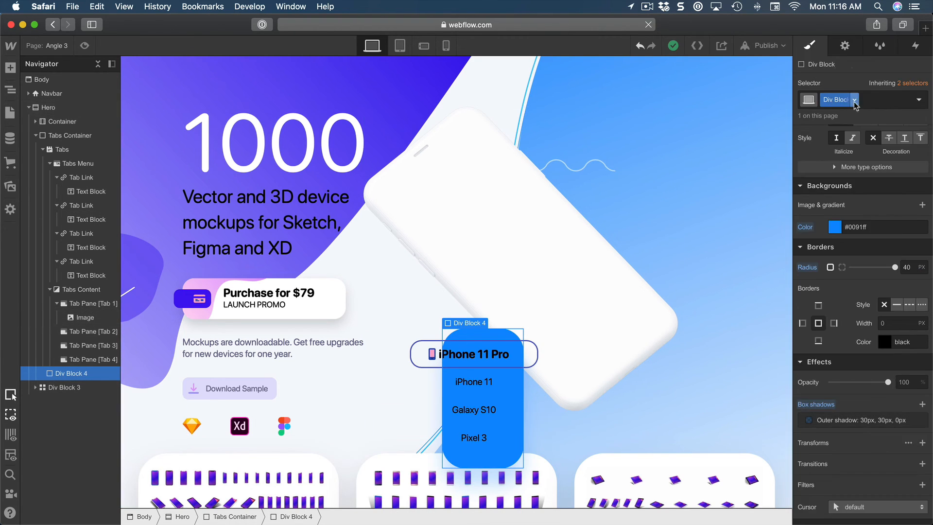
{"action": "key", "text": "BackSpace"}
{"action": "type", "text": "Tabs"}
{"action": "type", "text": " Menu Cont"}
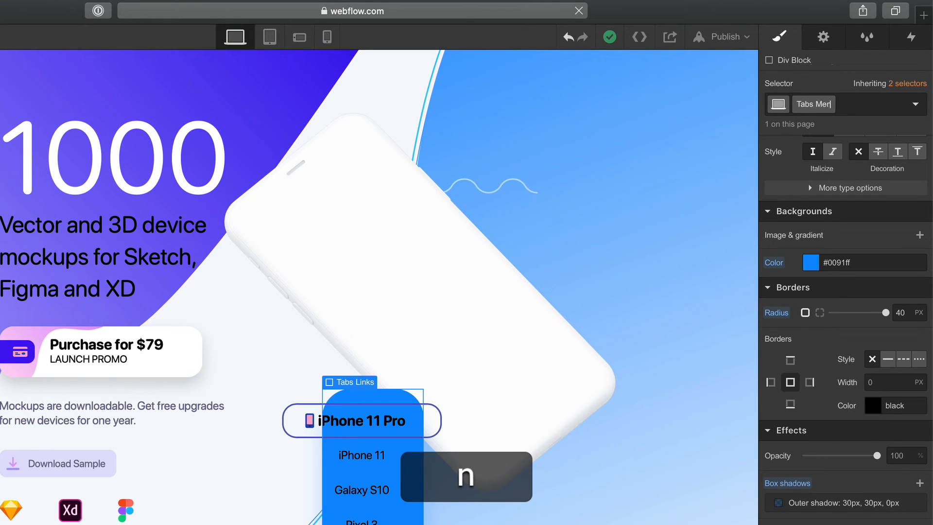
{"action": "type", "text": "ainer"}
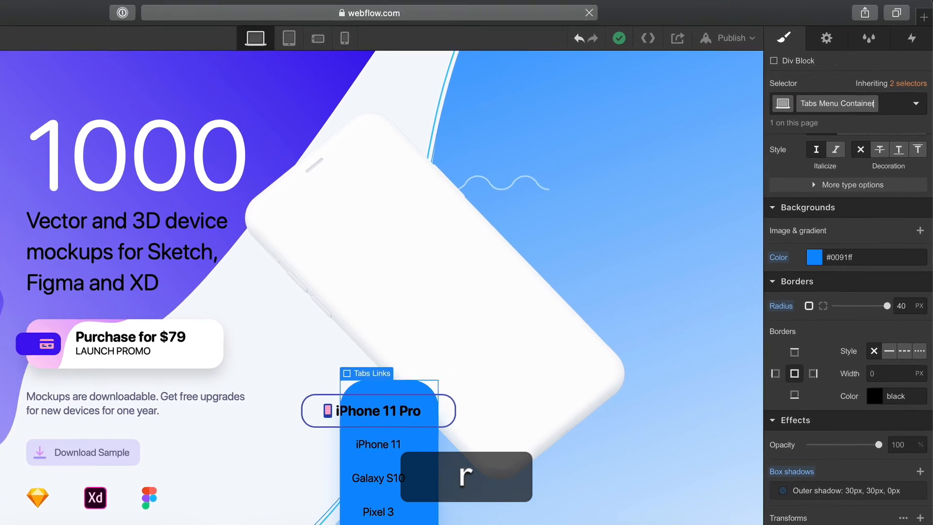
{"action": "key", "text": "Return"}
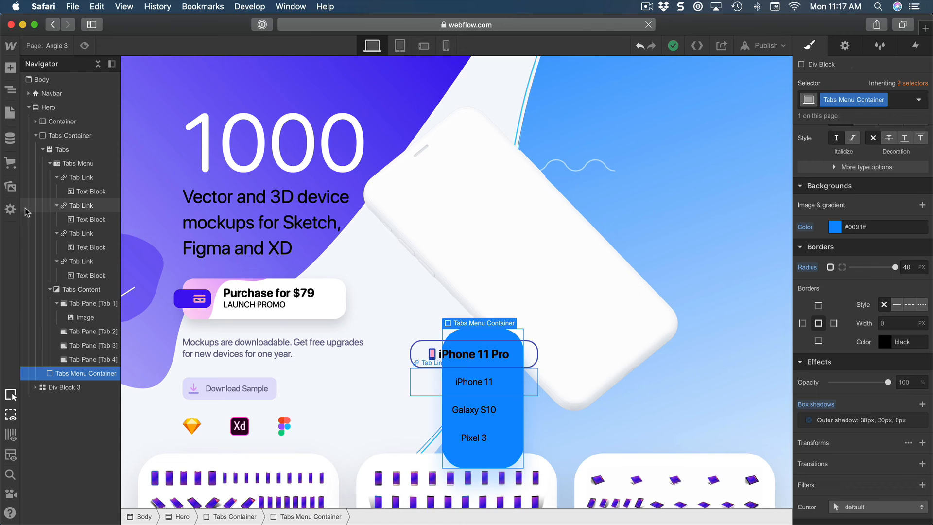
Collapse the Tabs element and move Tabs Menu Container above it inside the Tabs Container.
{"action": "left_click", "coordinate": [50, 163]}
{"action": "left_click", "coordinate": [49, 177]}
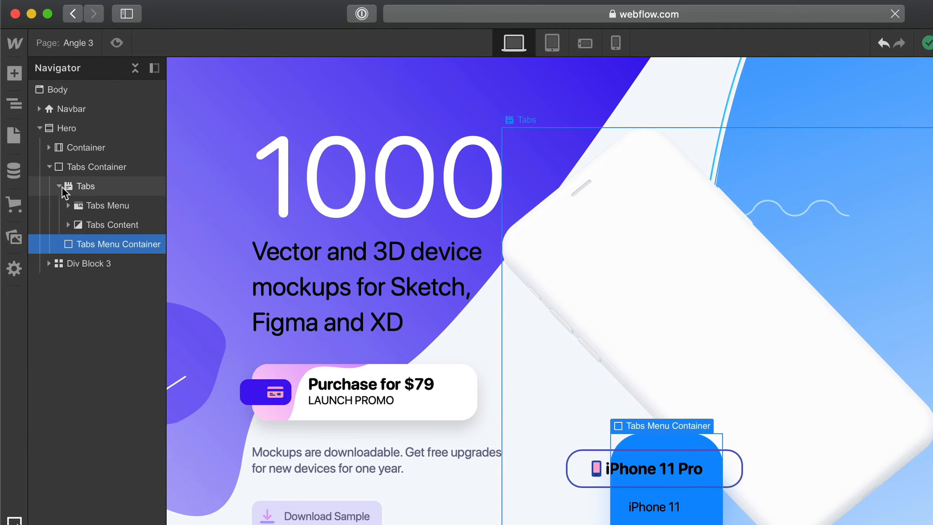
{"action": "left_click", "coordinate": [59, 186]}
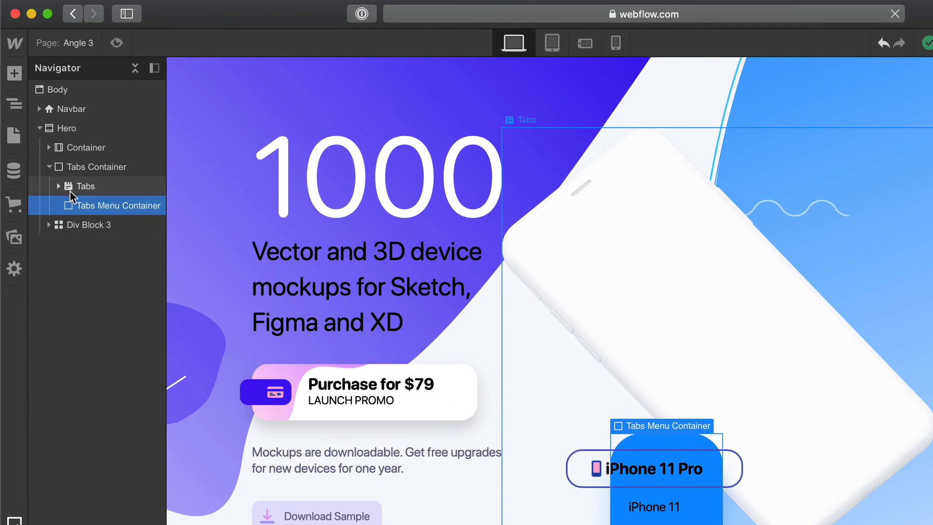
{"action": "left_click_drag", "start_coordinate": [81, 208], "coordinate": [92, 188]}
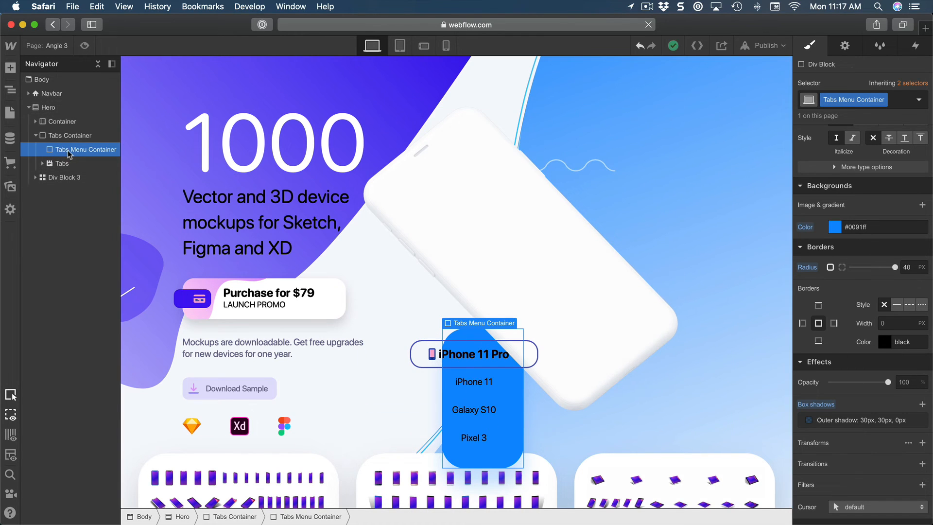
Set the z-index of Tabs Menu Container to 4.
{"action": "scroll", "coordinate": [902, 311], "scroll_direction": "down", "scroll_amount": 1}
{"action": "scroll", "coordinate": [902, 311], "scroll_direction": "up", "scroll_amount": 10}
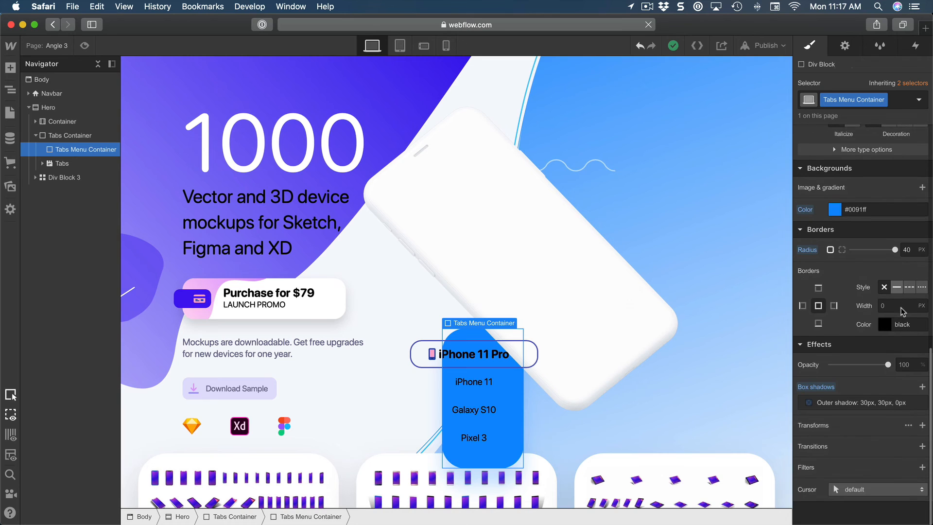
{"action": "left_click", "coordinate": [907, 373]}
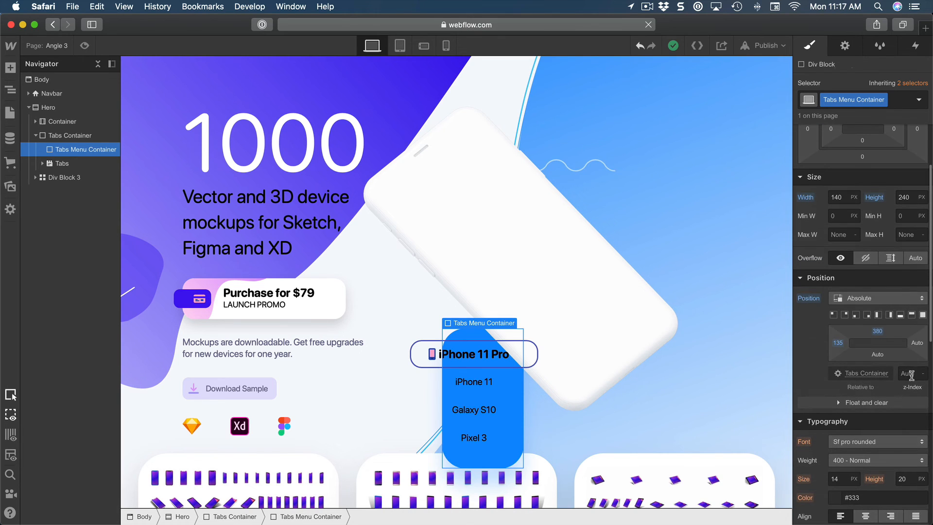
{"action": "type", "text": "4"}
{"action": "key", "text": "Return"}
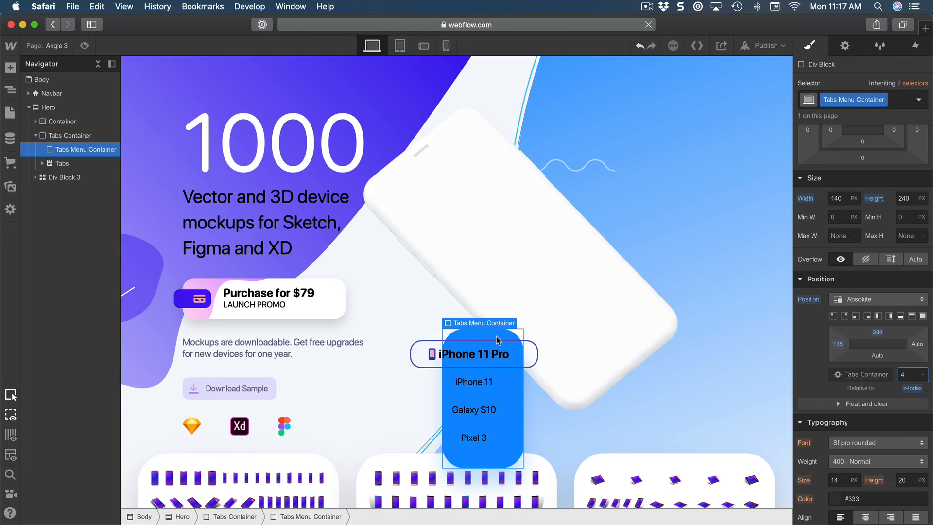
{"action": "key", "text": "Return"}
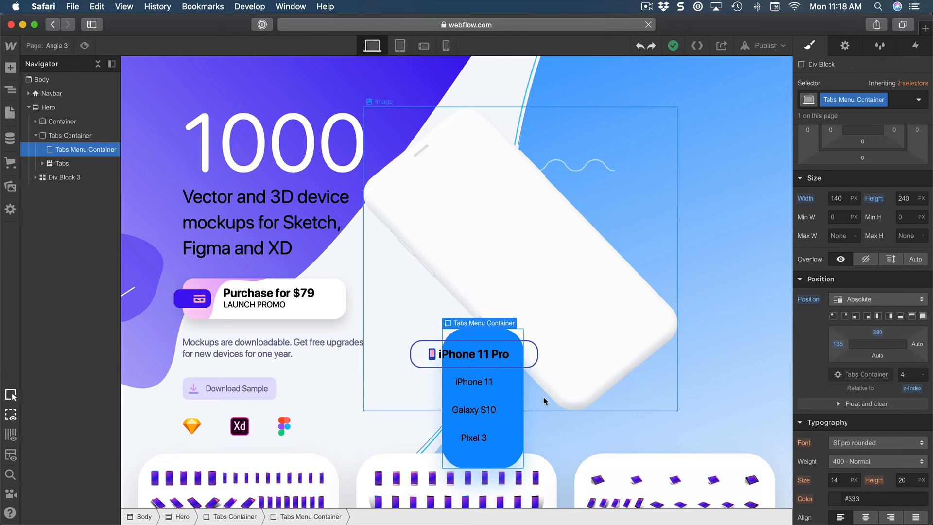
Set the right padding of the iPhone 11 tab link's Tab Link class to 0.
{"action": "left_click", "coordinate": [416, 385]}
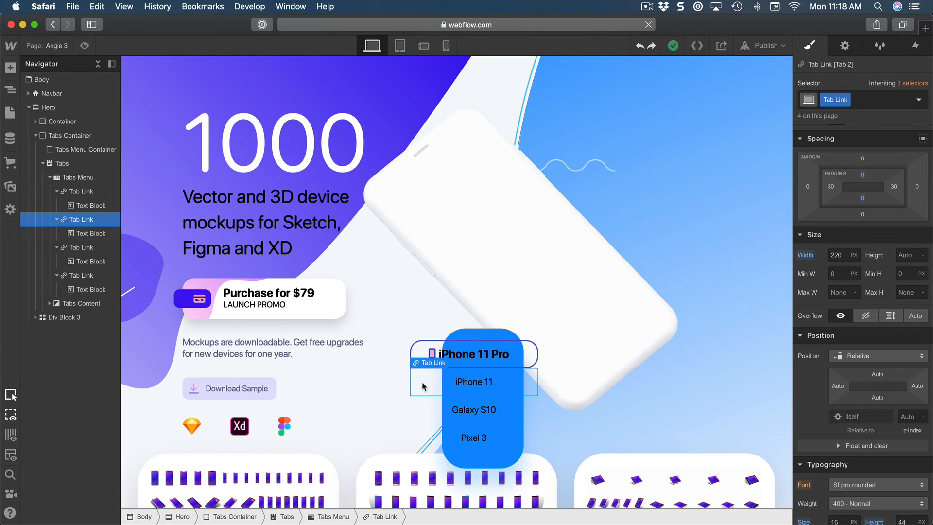
{"action": "left_click", "coordinate": [893, 186]}
{"action": "type", "text": "0"}
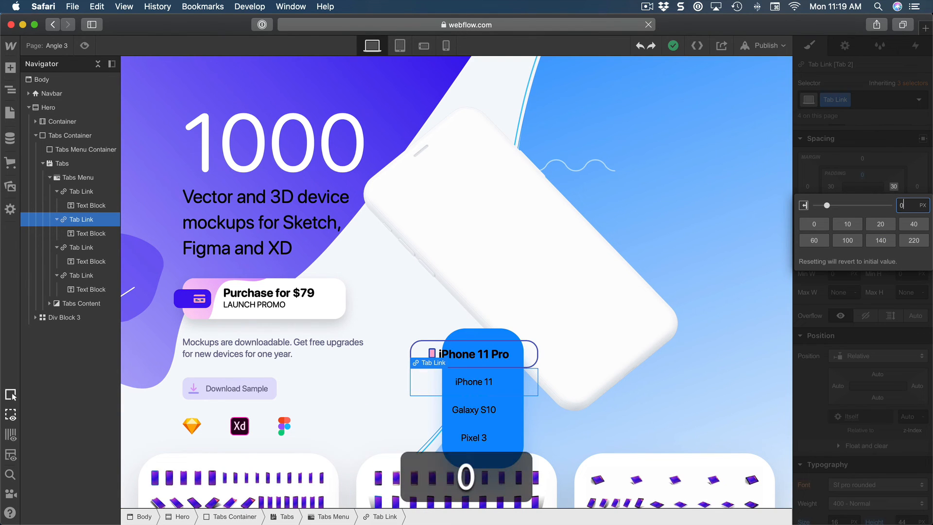
{"action": "key", "text": "Return"}
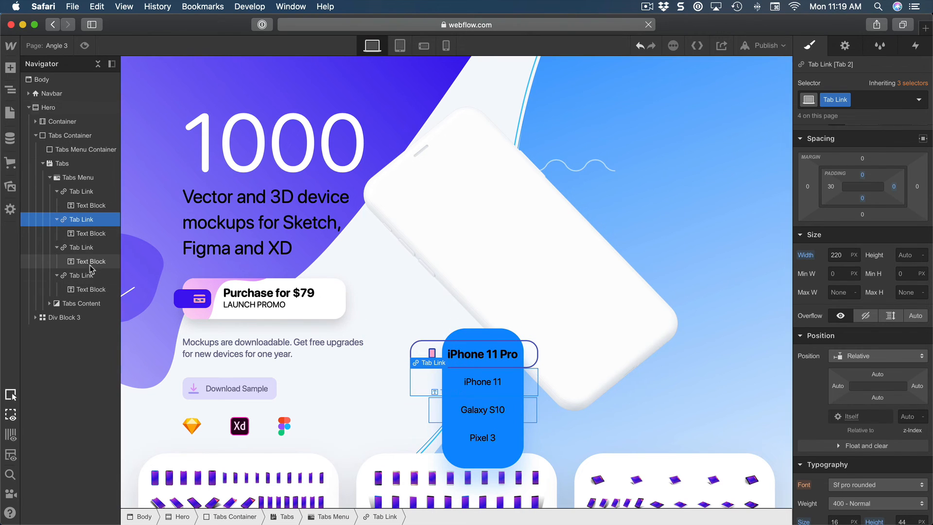
Set the text color of the Tab Link class to white.
{"action": "scroll", "coordinate": [821, 368], "scroll_direction": "down", "scroll_amount": 5}
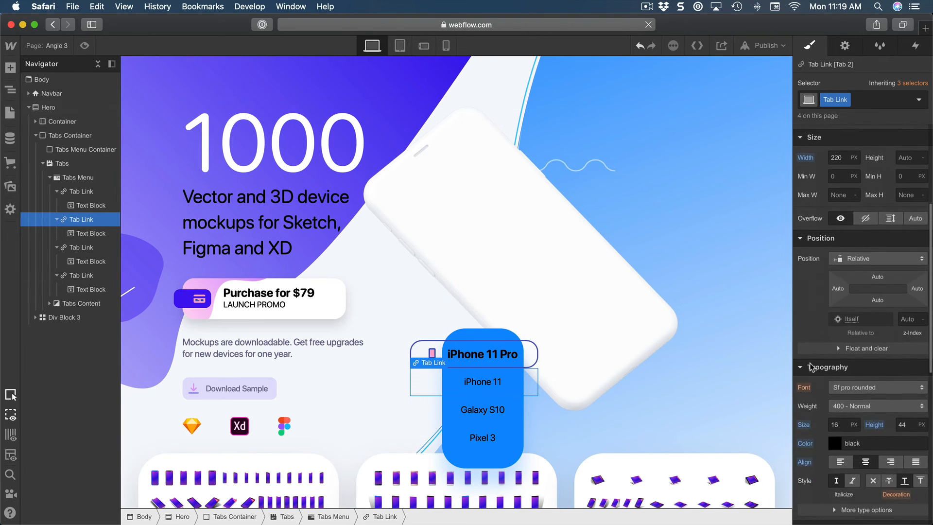
{"action": "left_click", "coordinate": [872, 314]}
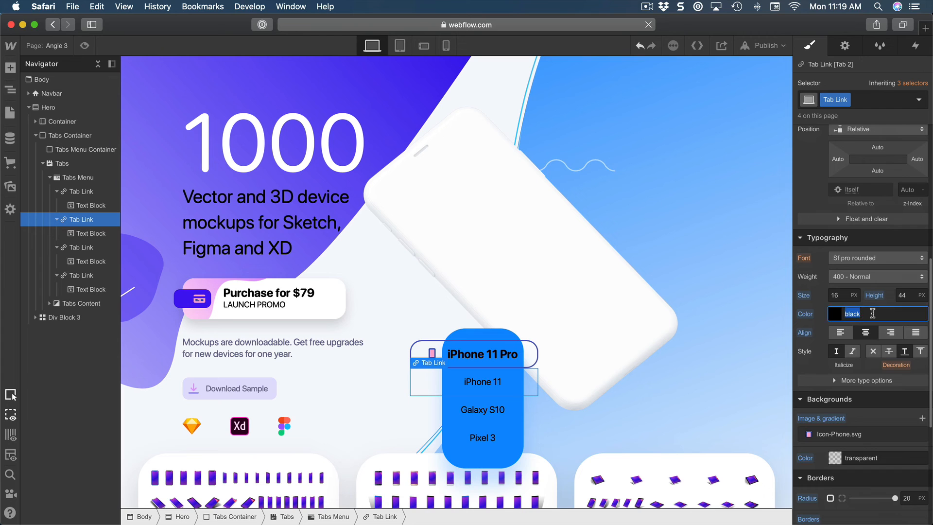
{"action": "type", "text": "white"}
{"action": "key", "text": "Return"}
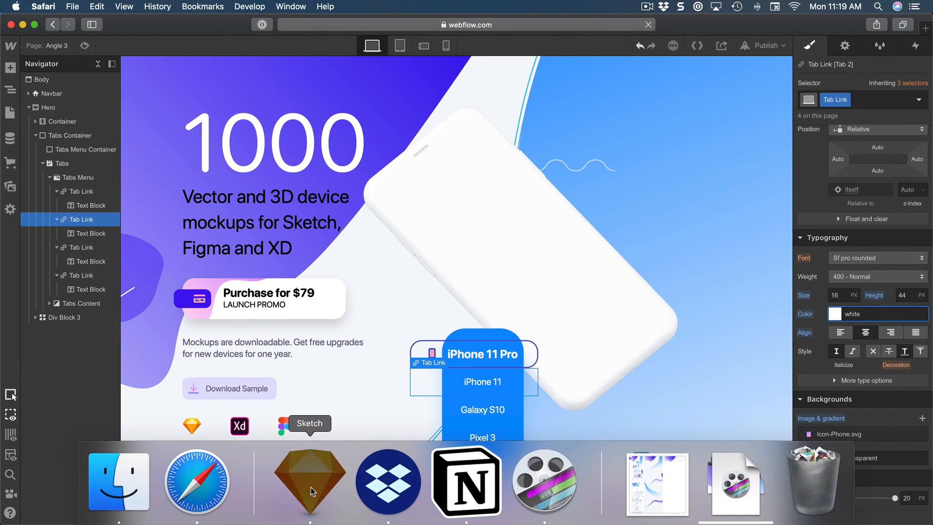
{"action": "left_click", "coordinate": [311, 491]}
{"action": "key", "text": "super+h"}
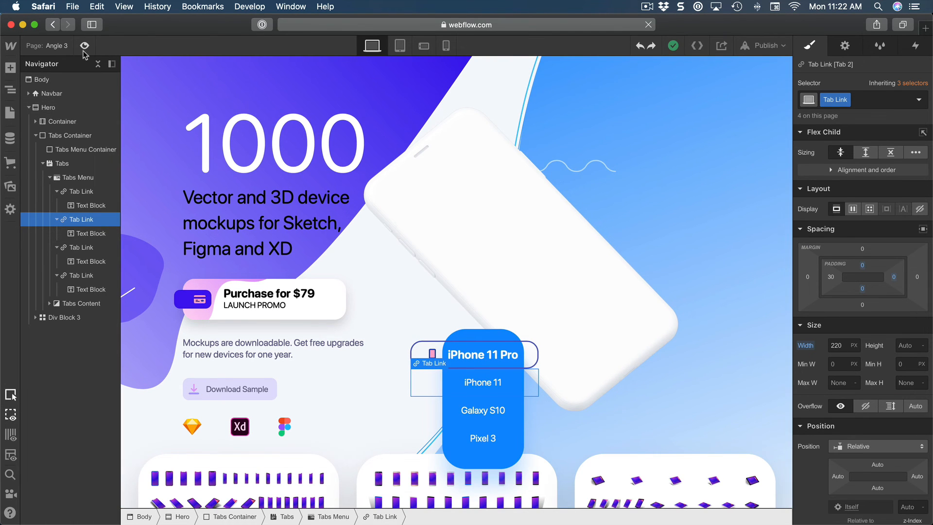
Preview the page, check switching between the iPhone 11 and iPhone 11 Pro tabs, and return to editing.
{"action": "left_click", "coordinate": [85, 46]}
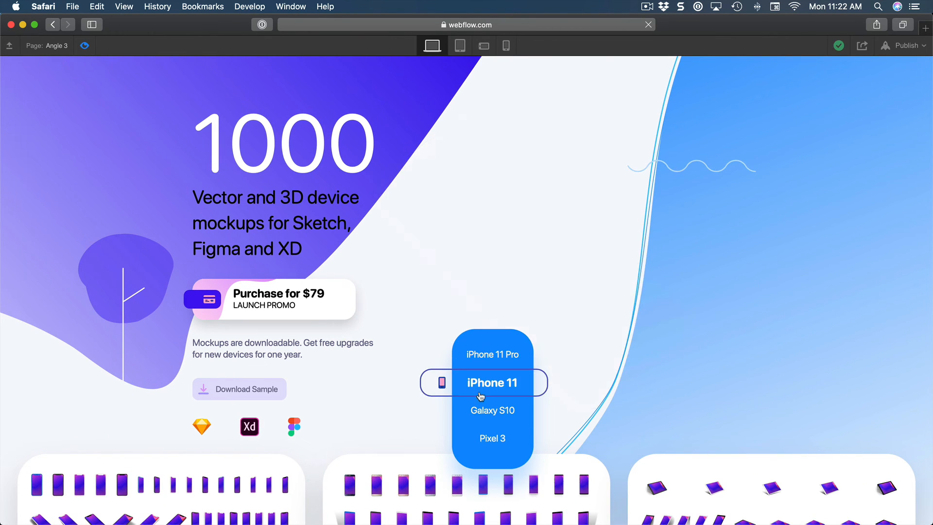
{"action": "left_click", "coordinate": [495, 388]}
{"action": "left_click", "coordinate": [495, 360]}
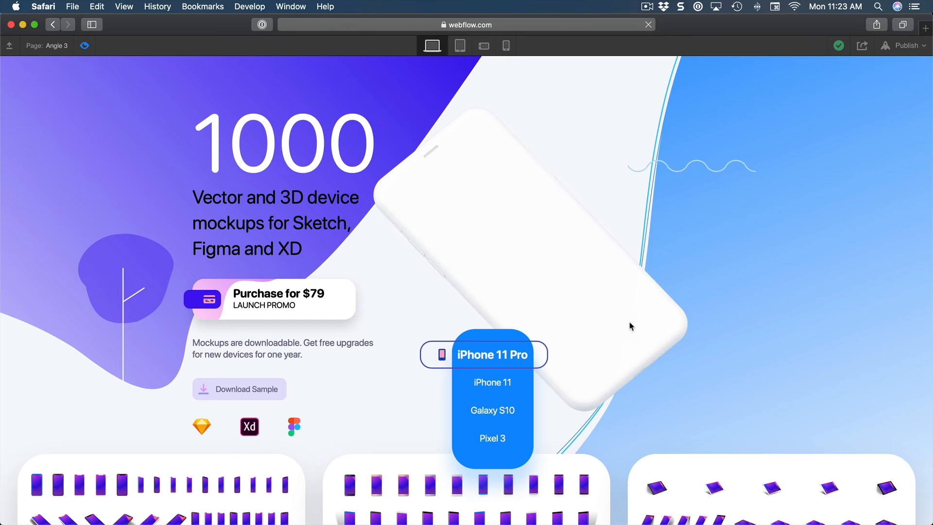
{"action": "left_click", "coordinate": [89, 47]}
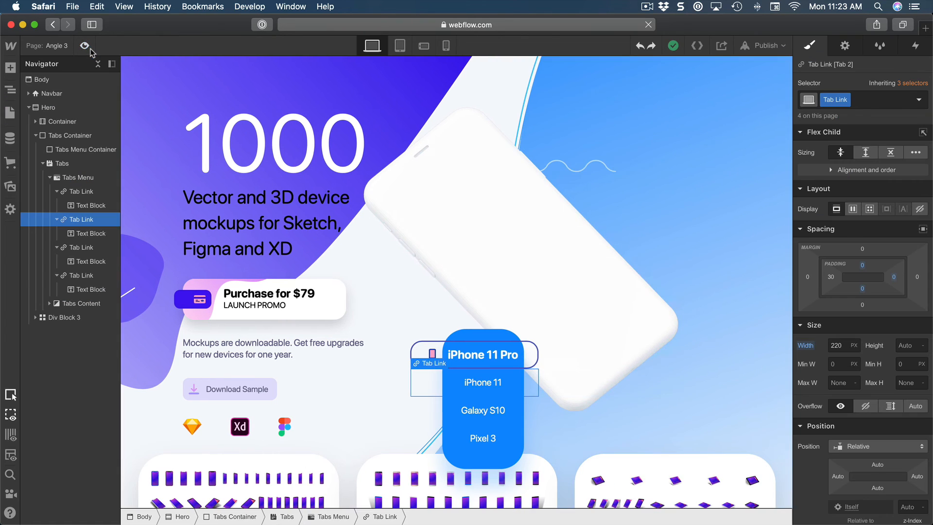
Expand Tabs Content and add an Image element inside the empty Tab Pane [Tab 2].
{"action": "left_click", "coordinate": [49, 303]}
{"action": "left_click", "coordinate": [78, 320]}
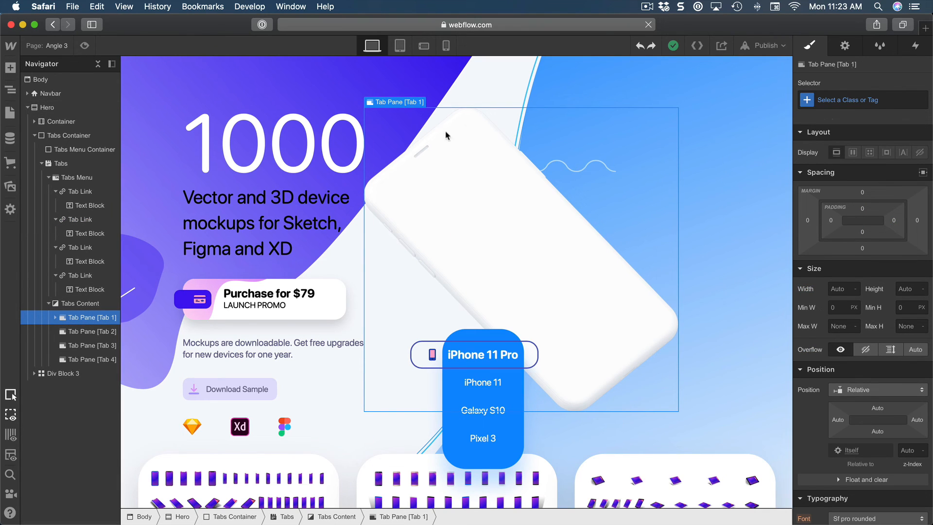
{"action": "left_click", "coordinate": [78, 333]}
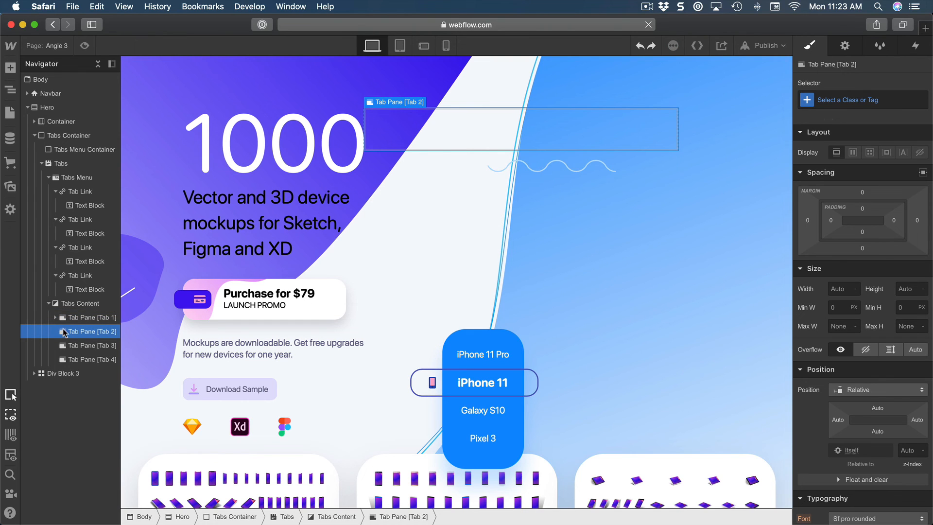
{"action": "key", "text": "a"}
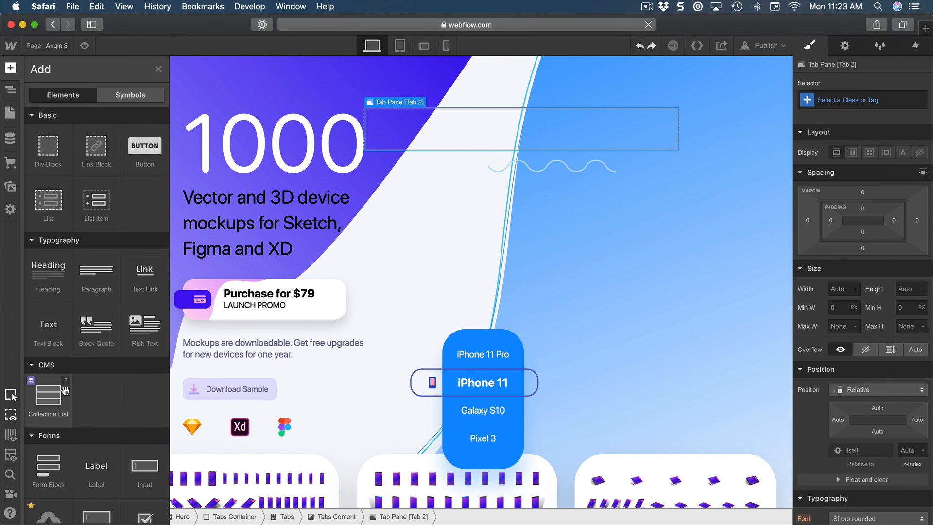
{"action": "scroll", "coordinate": [67, 394], "scroll_direction": "down", "scroll_amount": 4}
{"action": "scroll", "coordinate": [67, 394], "scroll_direction": "down", "scroll_amount": 3}
{"action": "left_click", "coordinate": [47, 450]}
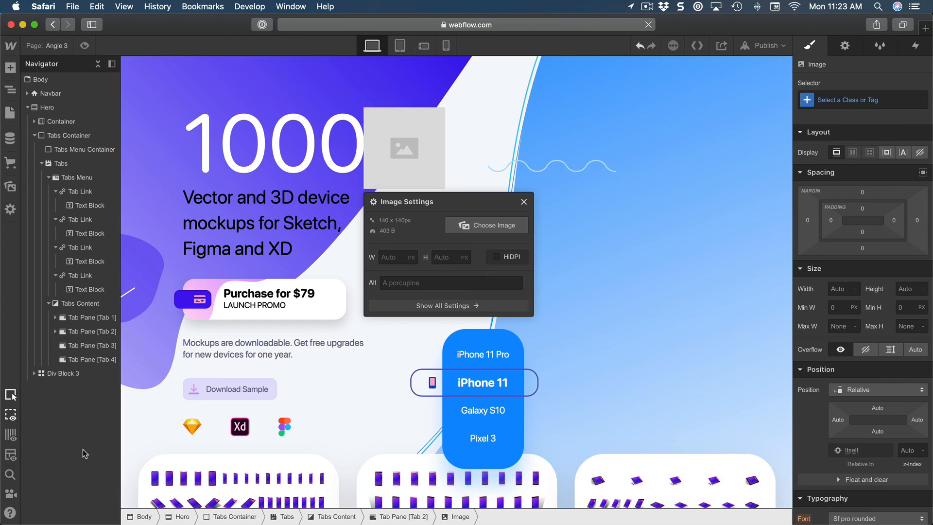
Assign the green-framed iPhone 11 PNG without a shadow from the image assets to Tab 2's placeholder image.
{"action": "left_click", "coordinate": [479, 225]}
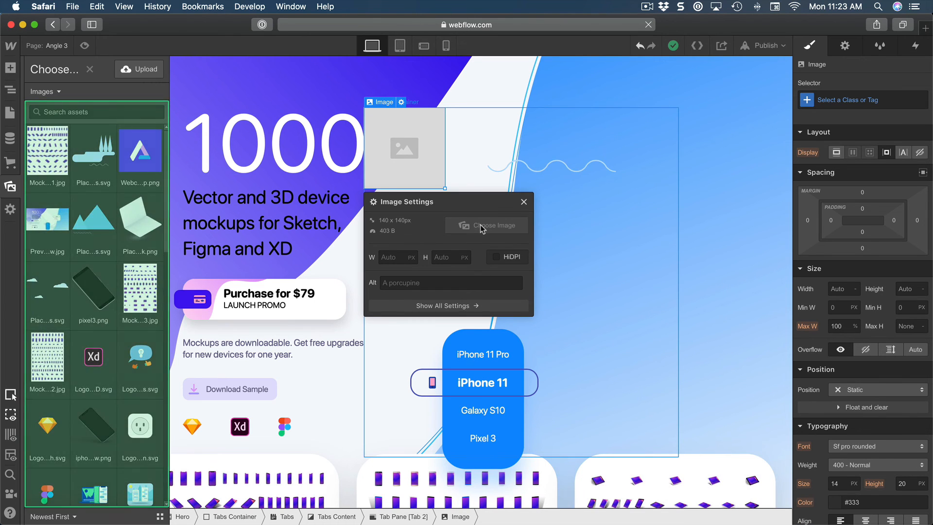
{"action": "left_click", "coordinate": [140, 362]}
{"action": "left_click", "coordinate": [102, 304]}
{"action": "scroll", "coordinate": [94, 307], "scroll_direction": "down", "scroll_amount": 1}
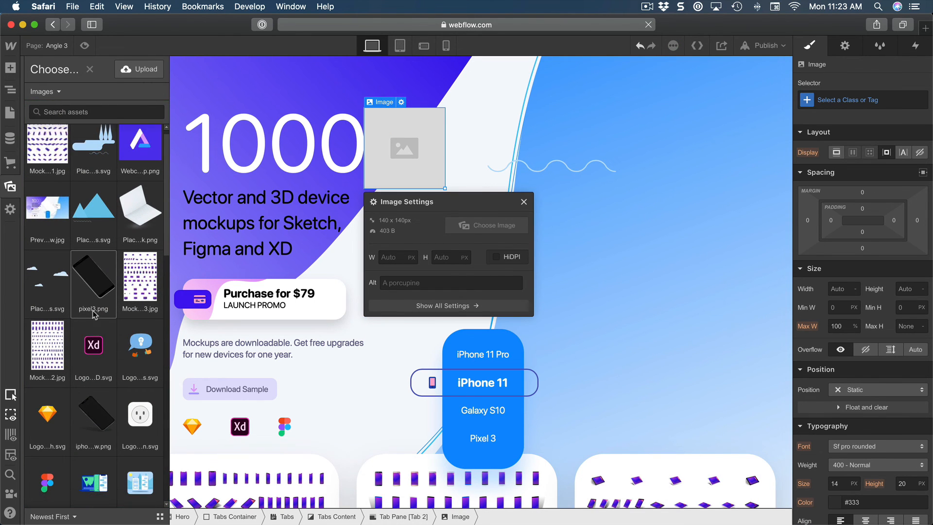
{"action": "left_click", "coordinate": [96, 390]}
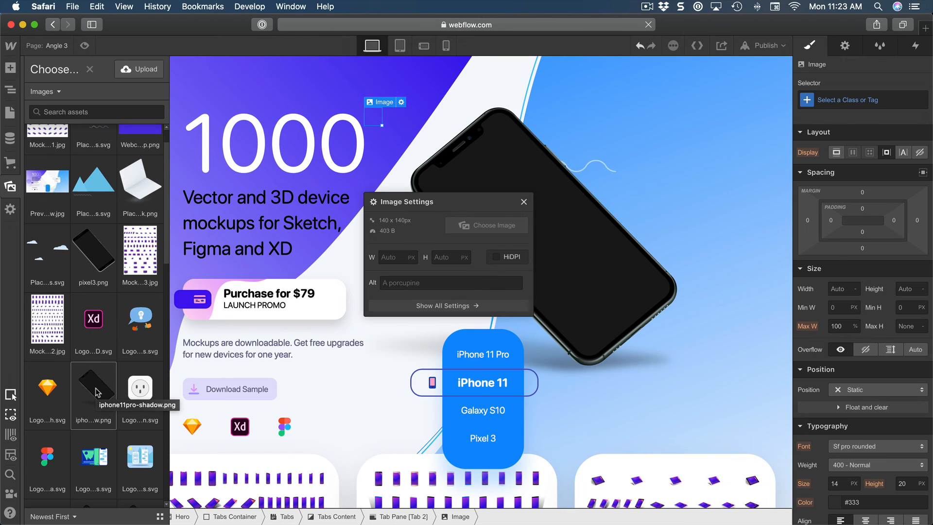
{"action": "scroll", "coordinate": [97, 393], "scroll_direction": "down", "scroll_amount": 4}
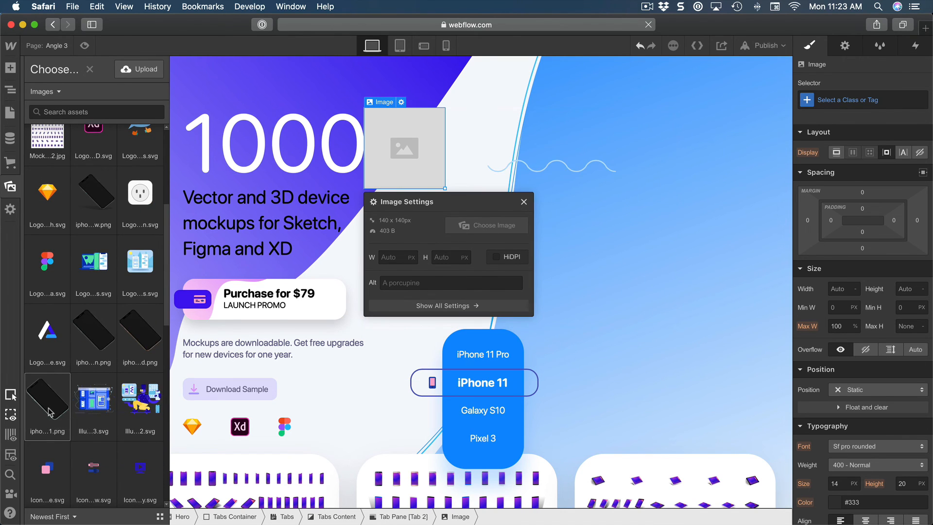
{"action": "left_click", "coordinate": [50, 412]}
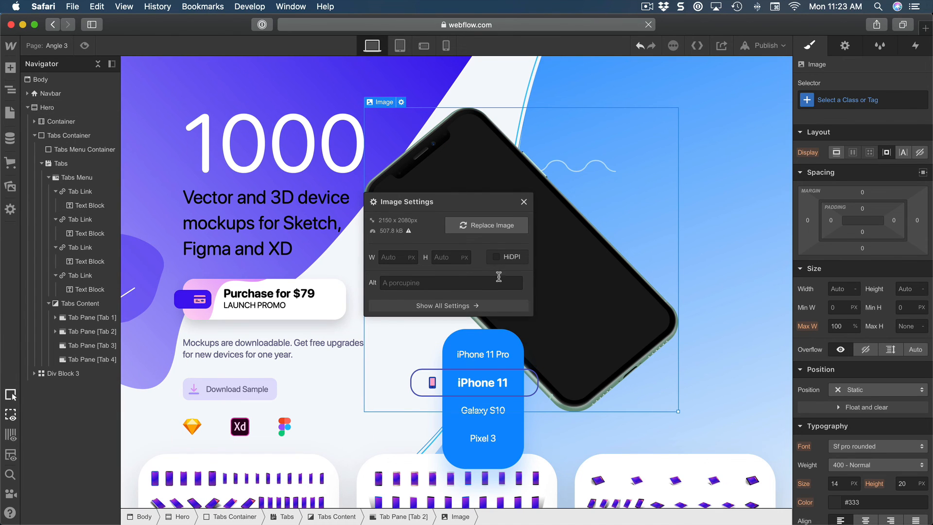
Add an Image element inside the empty Tab Pane [Tab 3].
{"action": "left_click", "coordinate": [76, 345]}
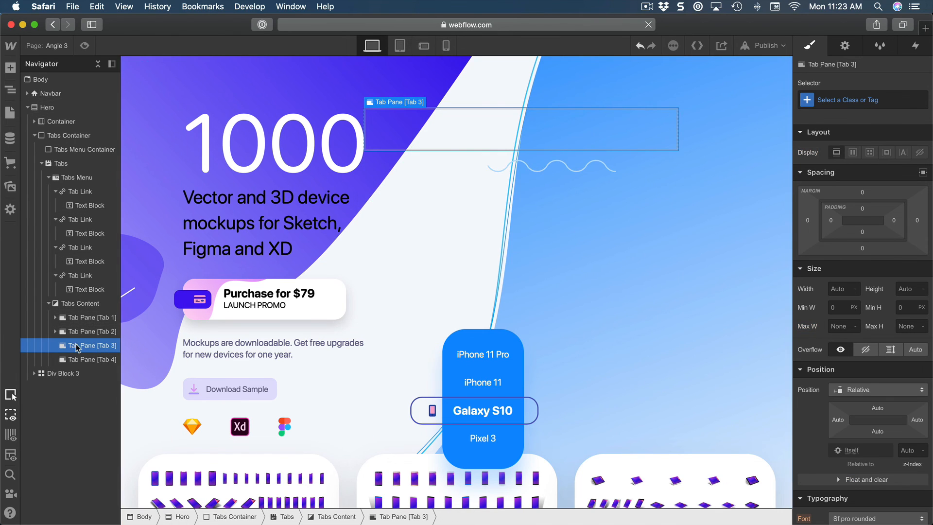
{"action": "key", "text": "a"}
{"action": "scroll", "coordinate": [74, 419], "scroll_direction": "down", "scroll_amount": 10}
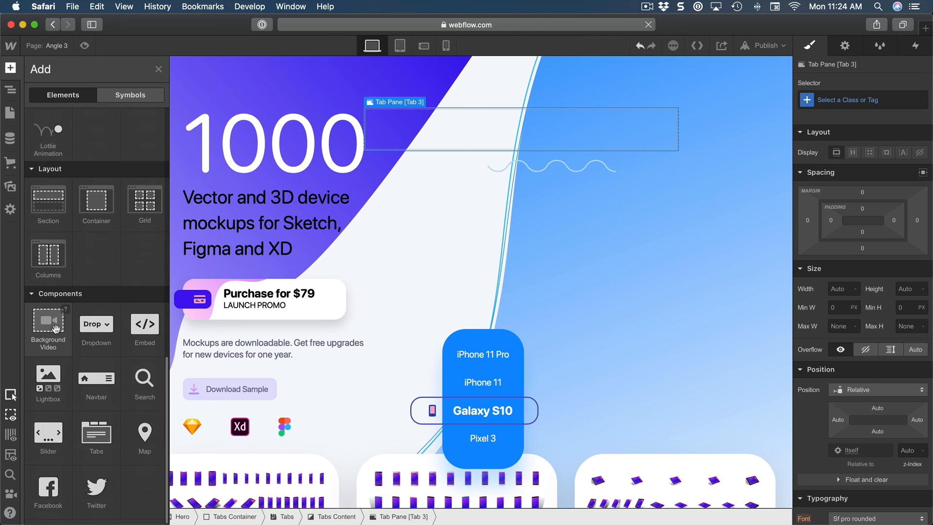
{"action": "scroll", "coordinate": [56, 357], "scroll_direction": "up", "scroll_amount": 5}
{"action": "left_click", "coordinate": [56, 223]}
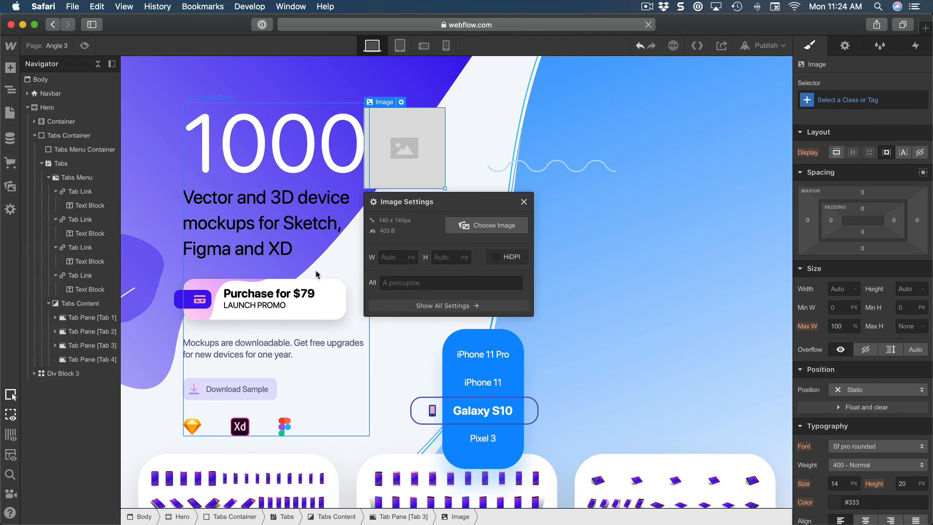
Search the image assets for "galax" and assign the Galaxy S10 PNG to Tab 3's placeholder image.
{"action": "left_click", "coordinate": [486, 224]}
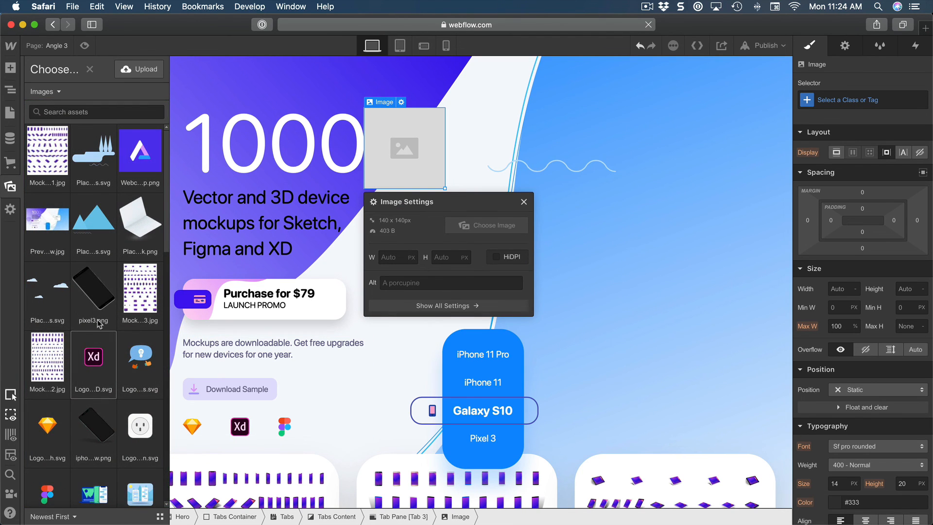
{"action": "left_click", "coordinate": [98, 306]}
{"action": "left_click", "coordinate": [96, 427]}
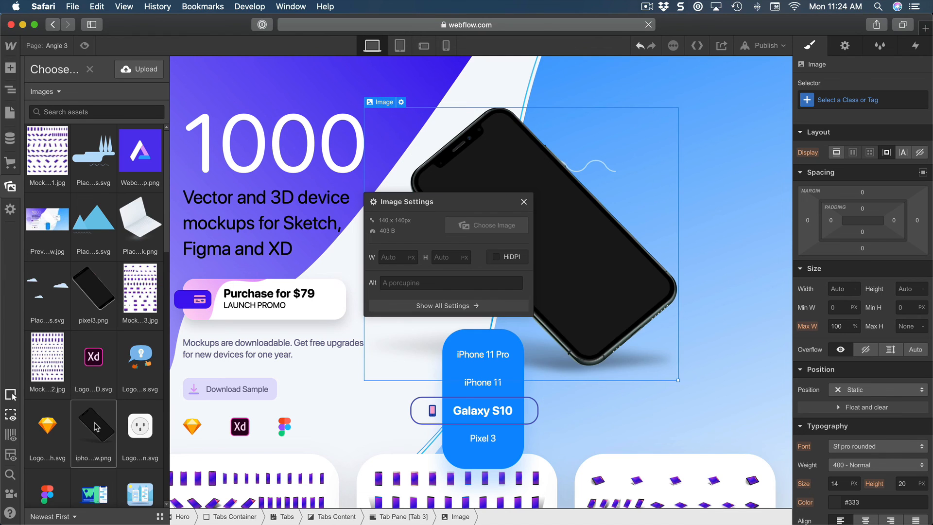
{"action": "scroll", "coordinate": [119, 295], "scroll_direction": "down", "scroll_amount": 5}
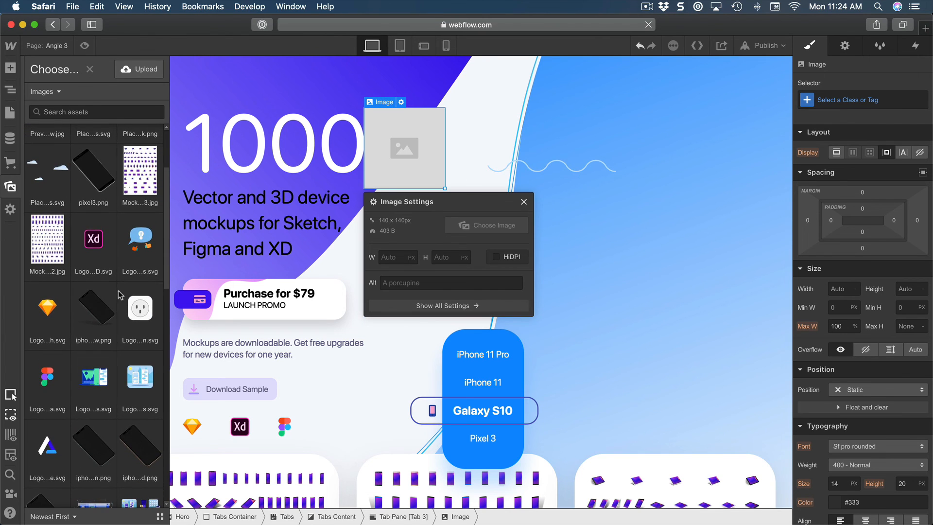
{"action": "left_click", "coordinate": [97, 112]}
{"action": "type", "text": "ga"}
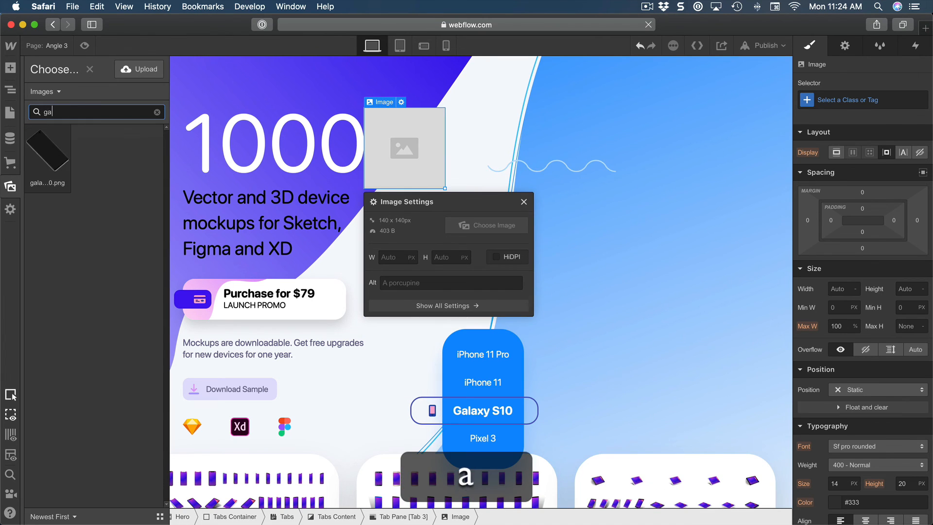
{"action": "type", "text": "lax"}
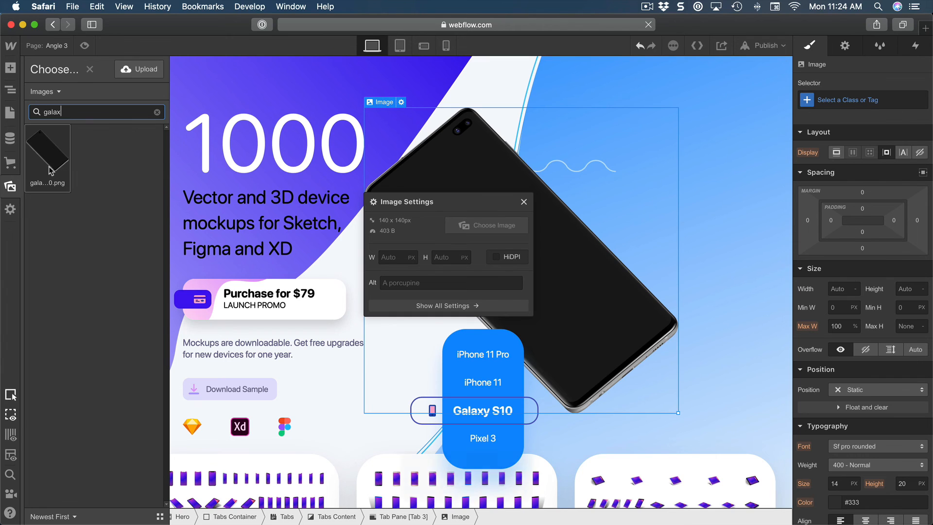
{"action": "left_click", "coordinate": [48, 170]}
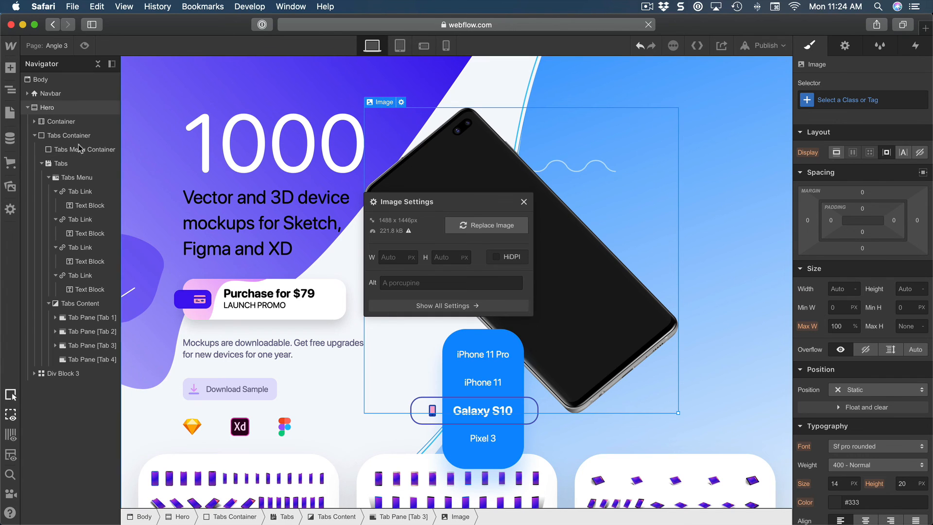
Add an Image element inside the empty Tab Pane [Tab 4].
{"action": "left_click", "coordinate": [93, 359]}
{"action": "key", "text": "a"}
{"action": "scroll", "coordinate": [121, 345], "scroll_direction": "down", "scroll_amount": 2}
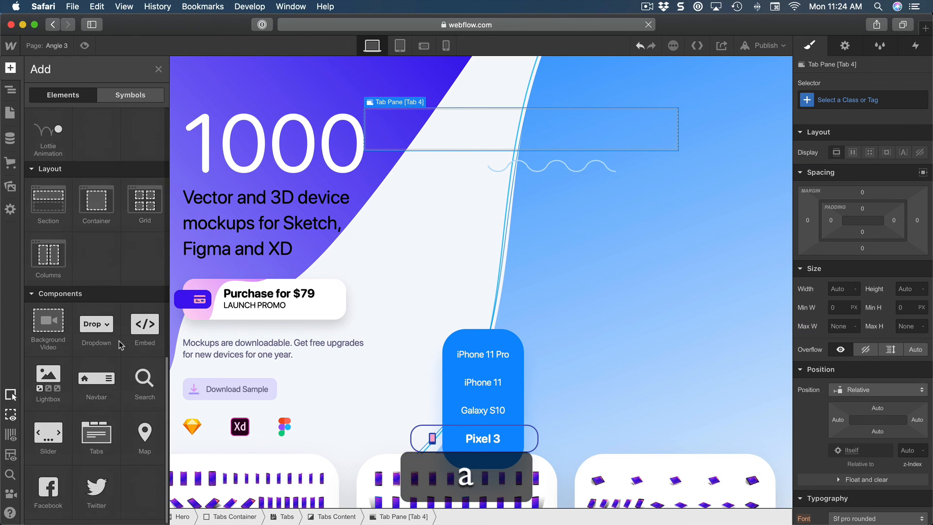
{"action": "scroll", "coordinate": [97, 219], "scroll_direction": "up", "scroll_amount": 3}
{"action": "left_click", "coordinate": [68, 187]}
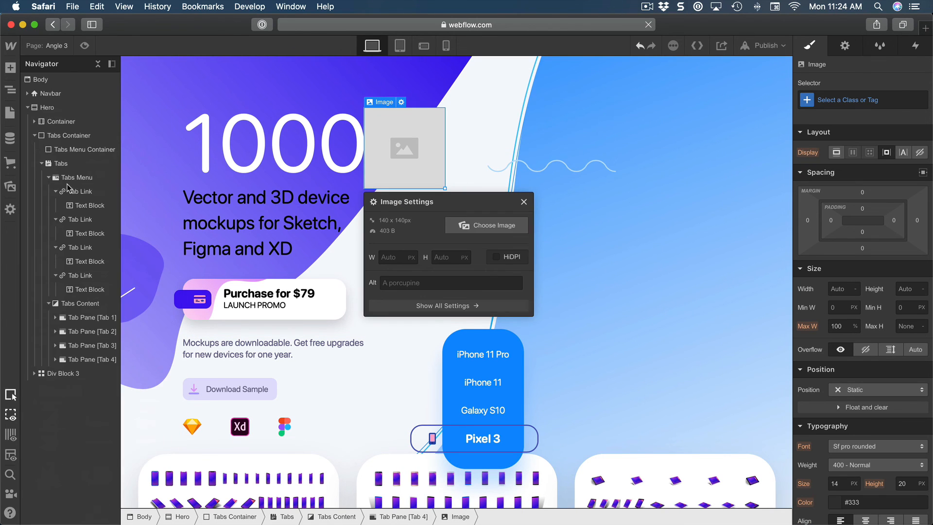
Search the image assets for "pixel", assign pixel3.png to Tab 4's placeholder image, and close the image settings.
{"action": "left_click", "coordinate": [494, 224]}
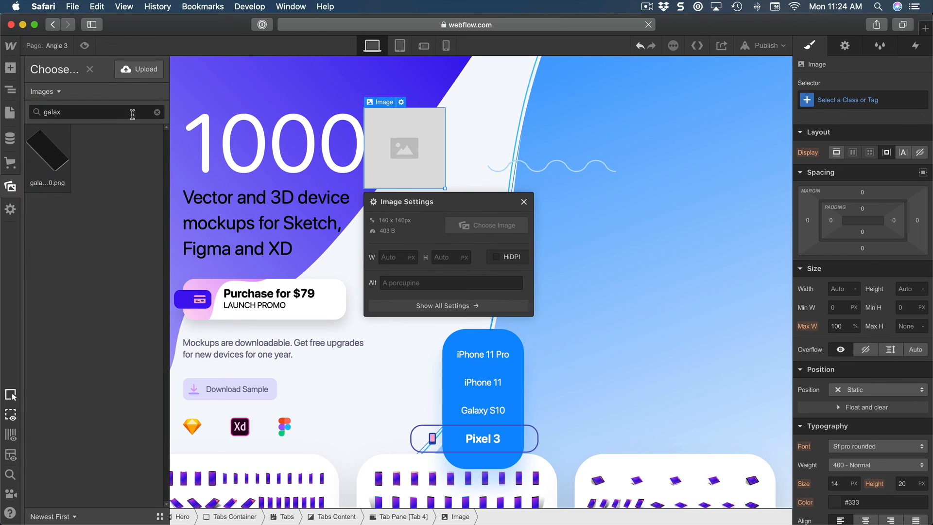
{"action": "left_click", "coordinate": [100, 117]}
{"action": "type", "text": "pixel"}
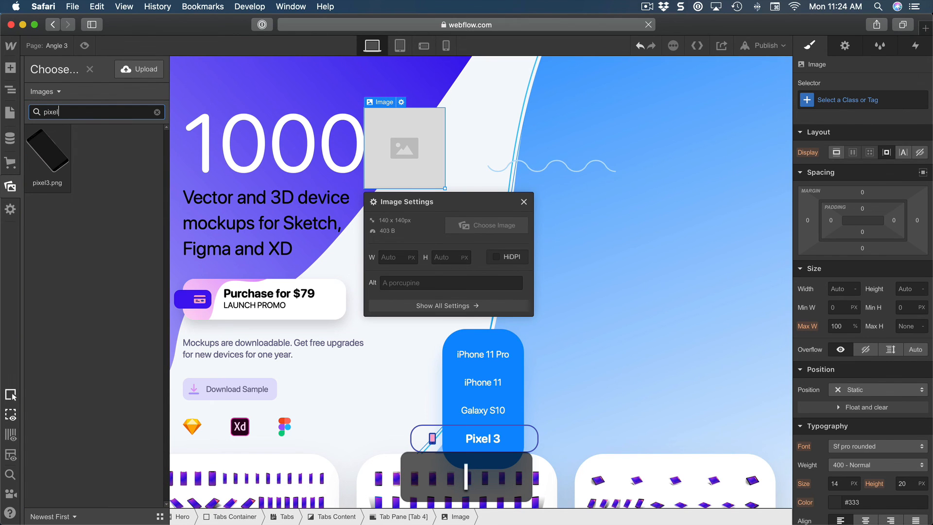
{"action": "left_click", "coordinate": [65, 155]}
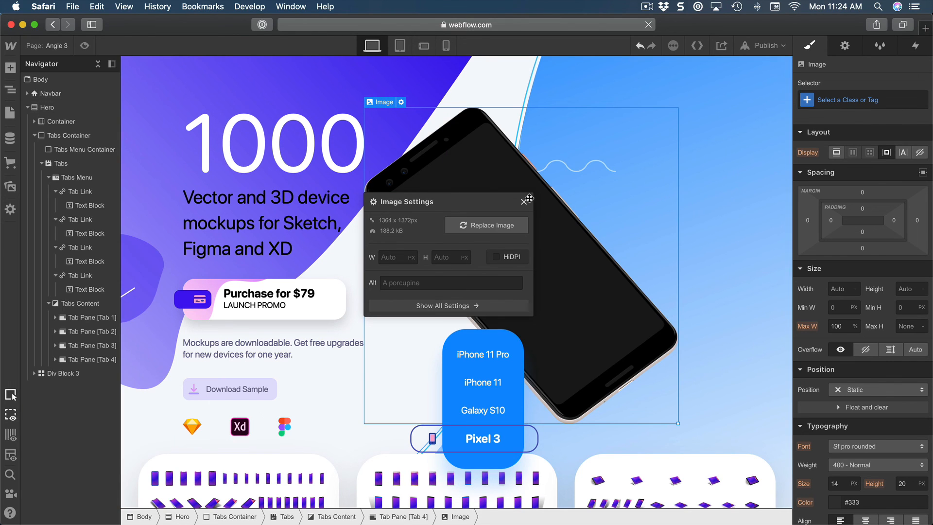
{"action": "left_click", "coordinate": [599, 209]}
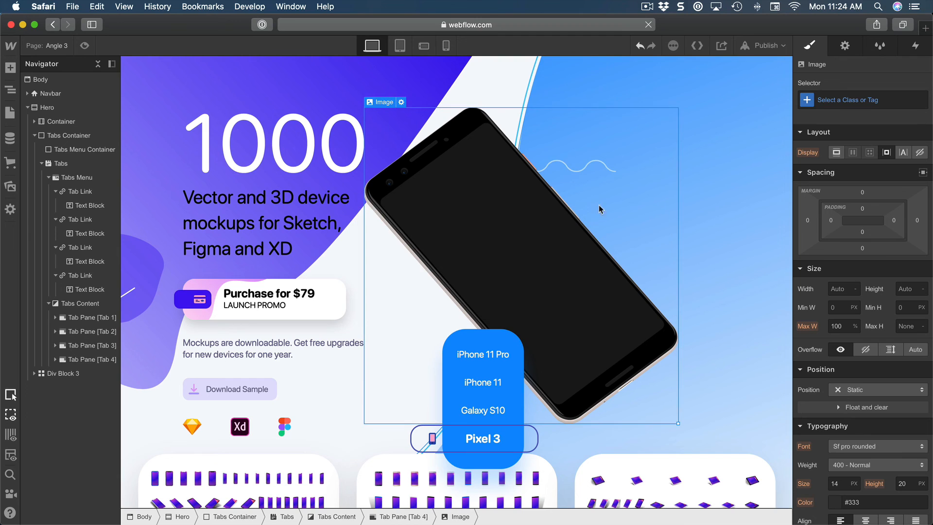
Preview the page and switch through the iPhone 11 Pro, iPhone 11, Galaxy S10 and Pixel 3 tabs to check their mockups.
{"action": "left_click", "coordinate": [84, 47]}
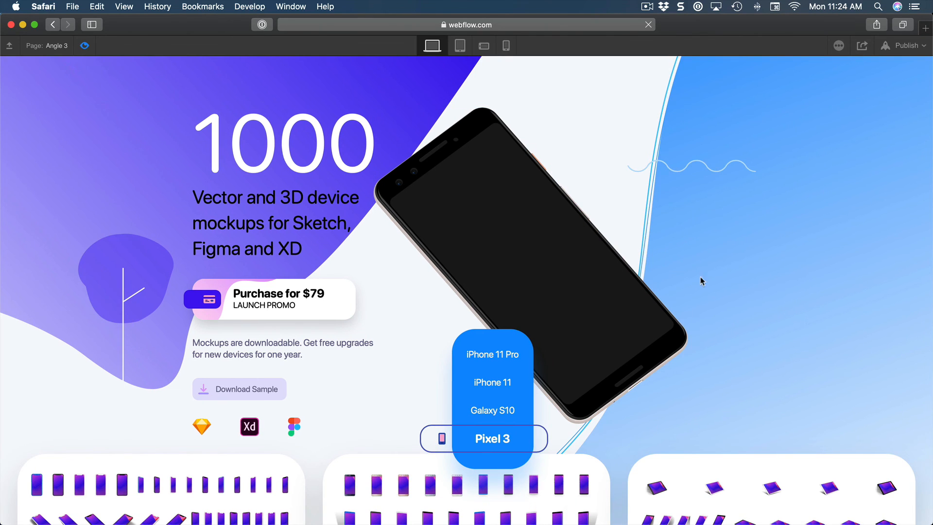
{"action": "left_click", "coordinate": [481, 353]}
{"action": "left_click", "coordinate": [492, 382]}
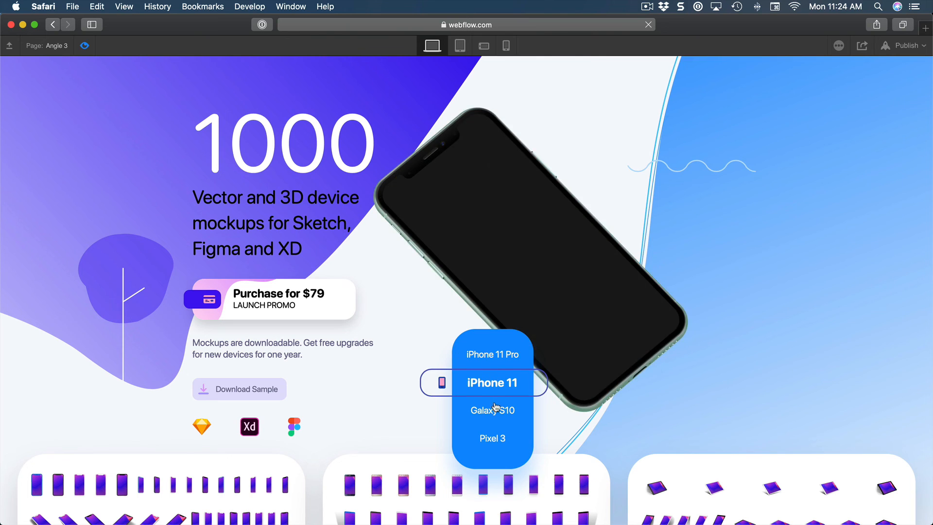
{"action": "left_click", "coordinate": [495, 411]}
{"action": "left_click", "coordinate": [494, 439]}
{"action": "left_click", "coordinate": [495, 414]}
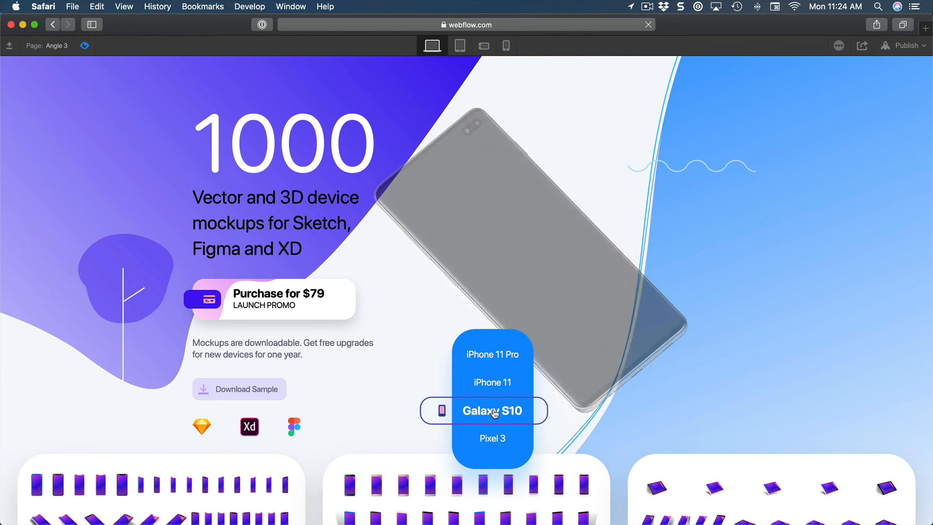
{"action": "left_click", "coordinate": [496, 434]}
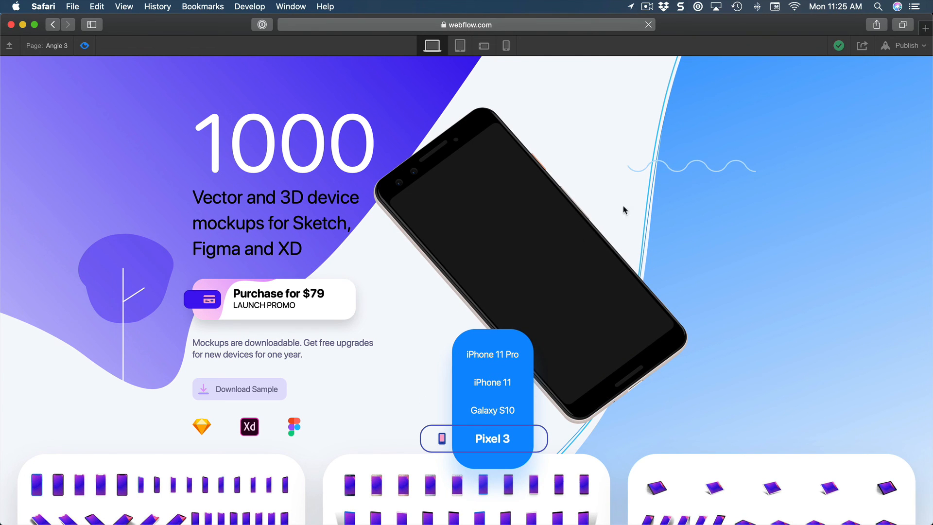
Publish the Angle 3 site to its webflow.io subdomain and open the live page.
{"action": "left_click", "coordinate": [900, 47]}
{"action": "left_click", "coordinate": [790, 162]}
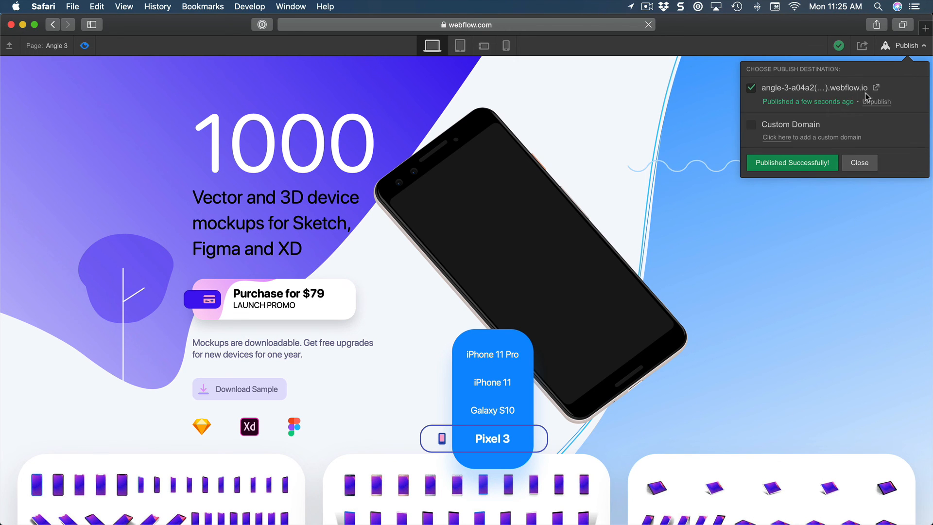
{"action": "left_click", "coordinate": [873, 89]}
Switch repeatedly among the iPhone 11 Pro, iPhone 11, Galaxy S10 and Pixel 3 tabs on the published page to check their mockups.
{"action": "scroll", "coordinate": [585, 151], "scroll_direction": "down", "scroll_amount": 5}
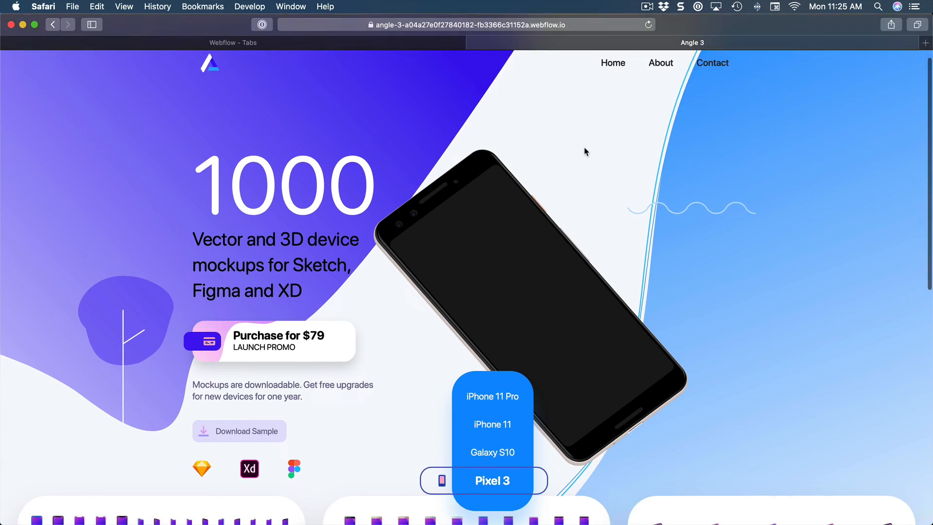
{"action": "scroll", "coordinate": [585, 151], "scroll_direction": "up", "scroll_amount": 5}
{"action": "left_click", "coordinate": [491, 395]}
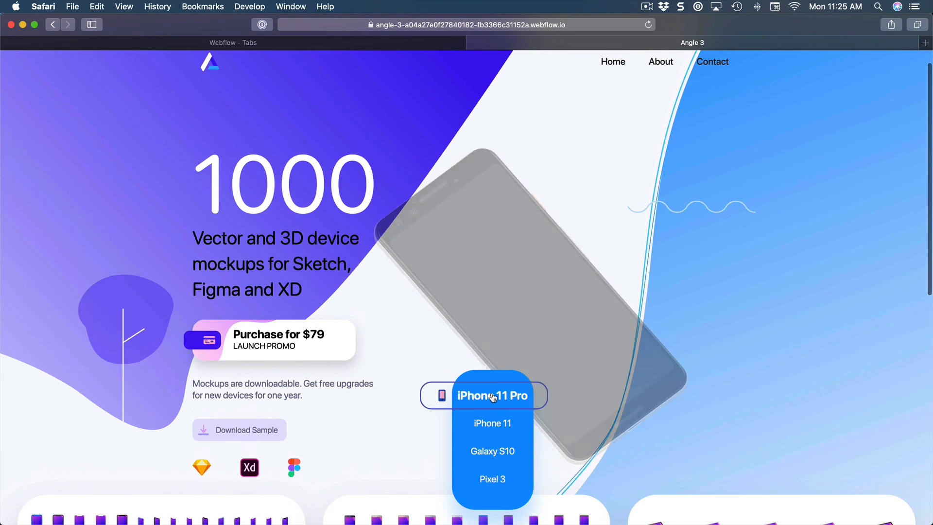
{"action": "left_click", "coordinate": [493, 426]}
{"action": "left_click", "coordinate": [487, 474]}
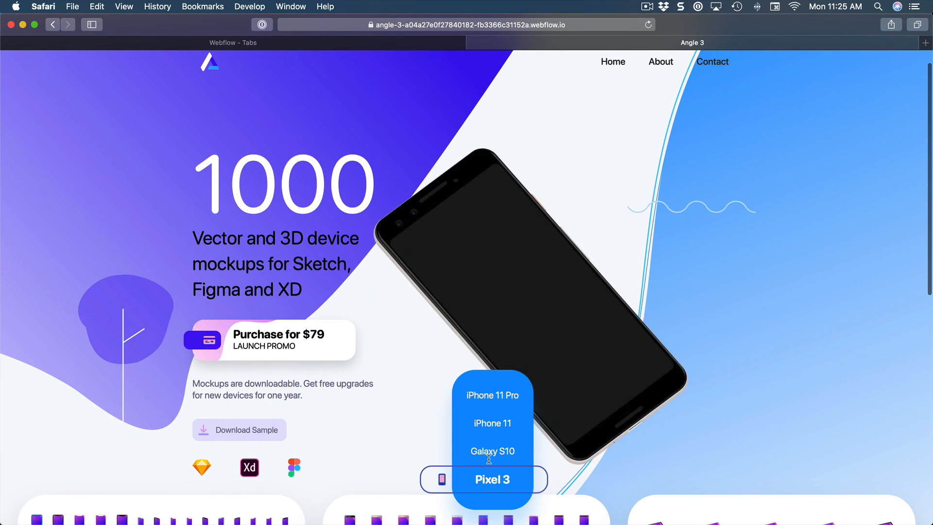
{"action": "left_click", "coordinate": [489, 453]}
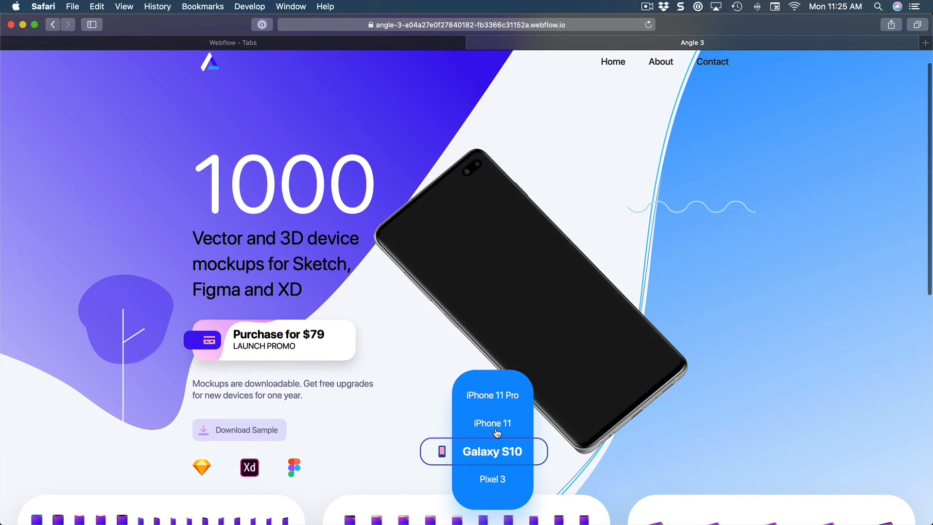
{"action": "left_click", "coordinate": [496, 427]}
{"action": "left_click", "coordinate": [492, 394]}
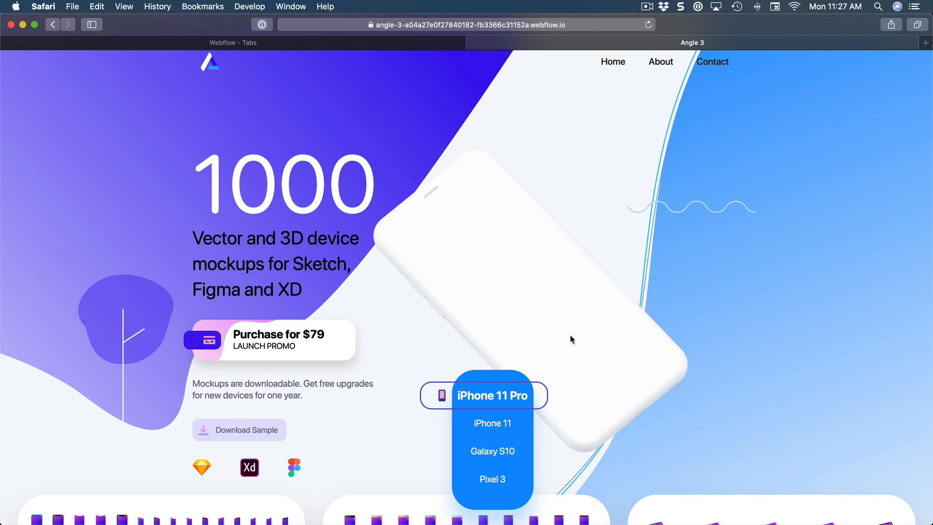
{"action": "left_click", "coordinate": [495, 425]}
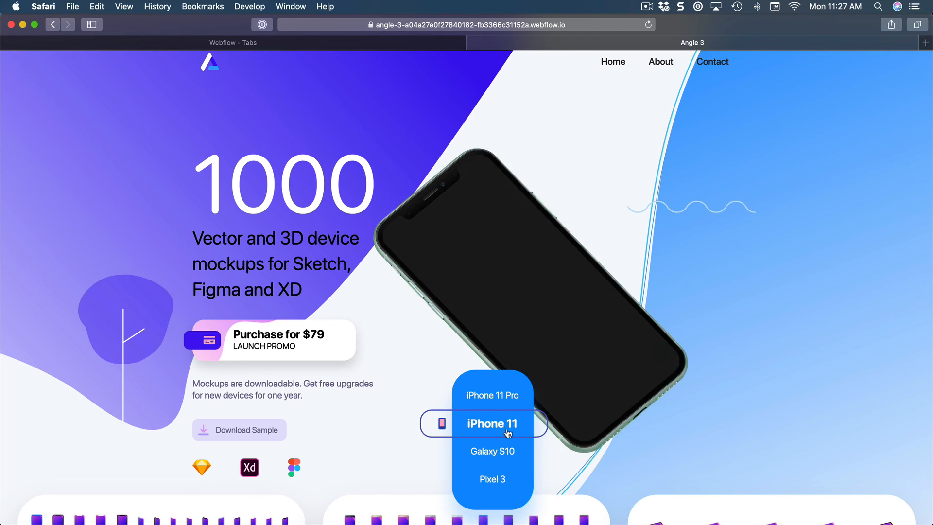
{"action": "left_click", "coordinate": [503, 400]}
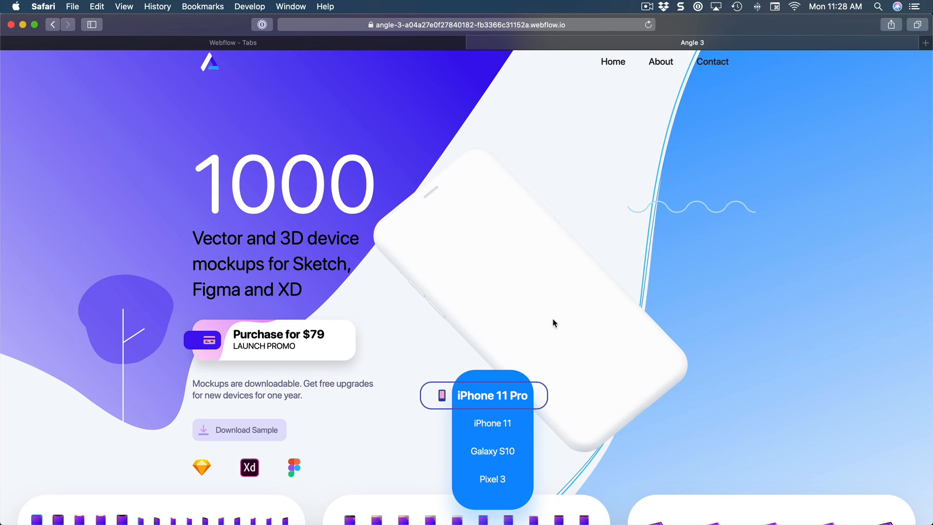
{"action": "left_click", "coordinate": [489, 424]}
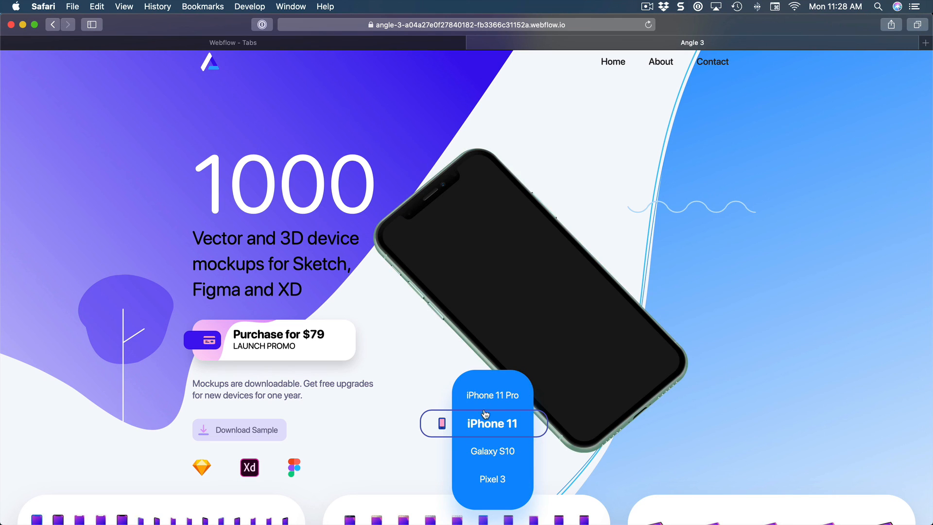
{"action": "left_click", "coordinate": [494, 397]}
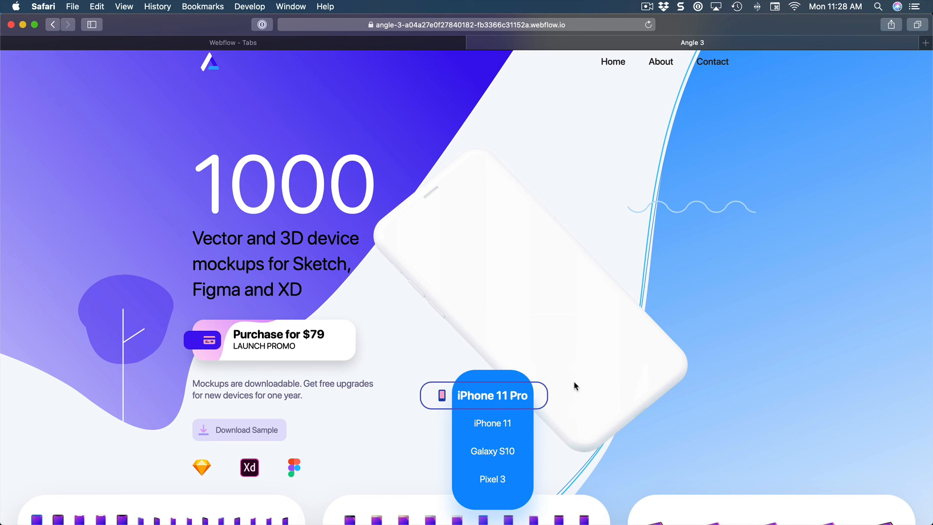